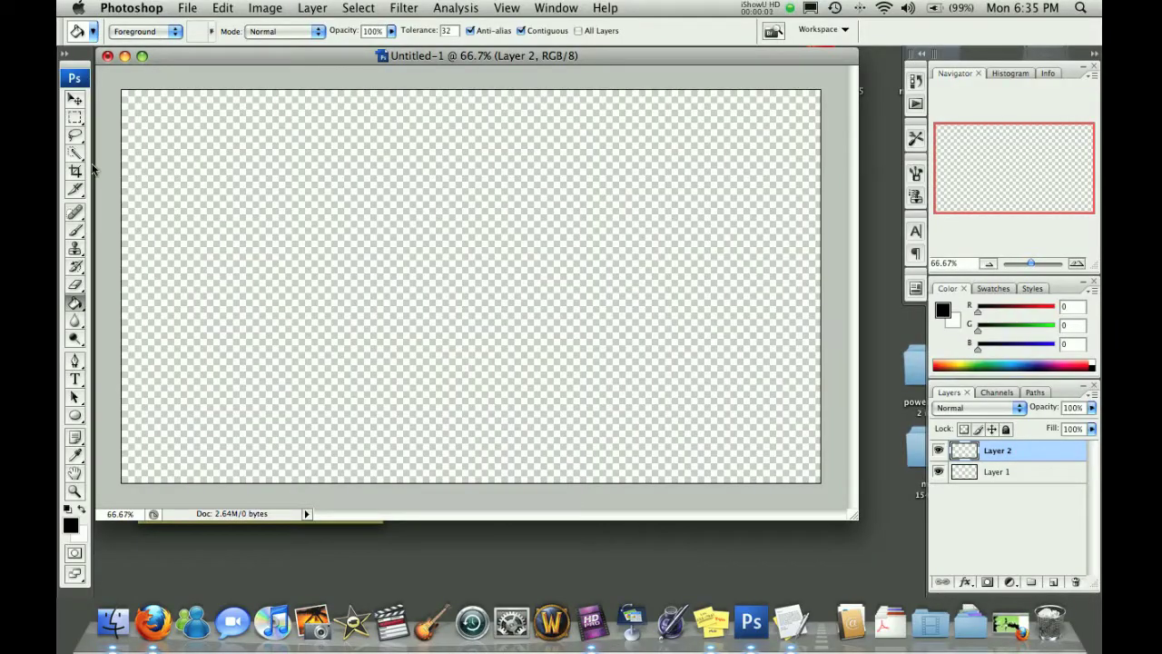
Step: Reposition the document window slightly and switch to the Rectangular Marquee tool to start a tall left selection
{"action": "left_click", "coordinate": [75, 98]}
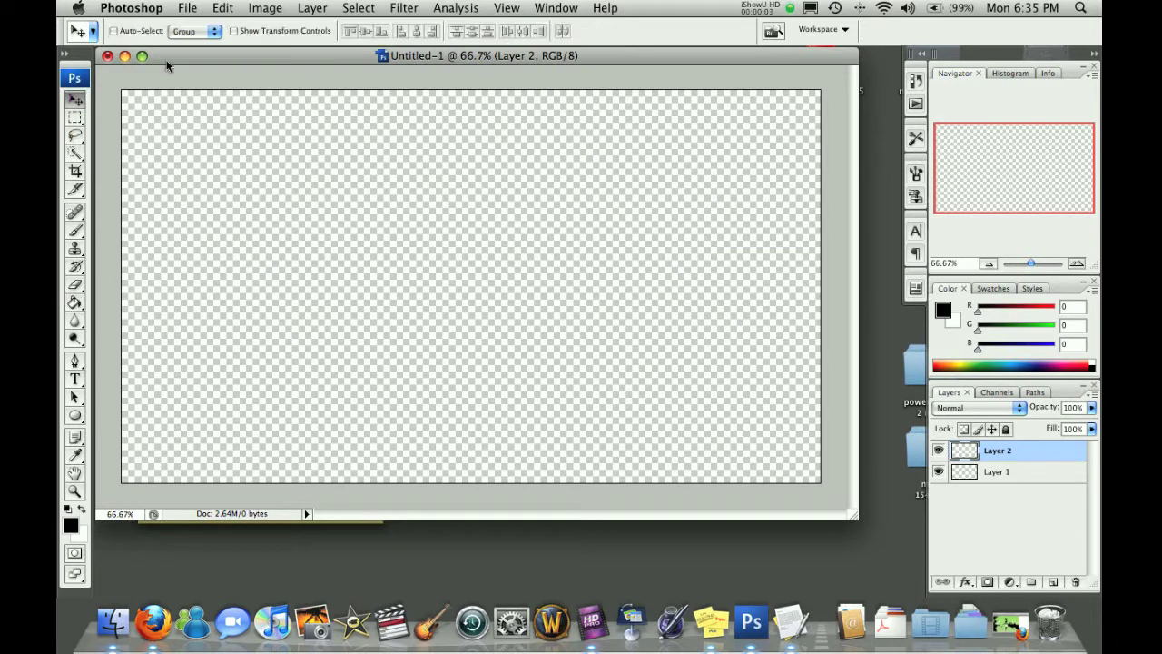
{"action": "left_click_drag", "start_coordinate": [162, 63], "coordinate": [169, 80]}
{"action": "left_click", "coordinate": [77, 117]}
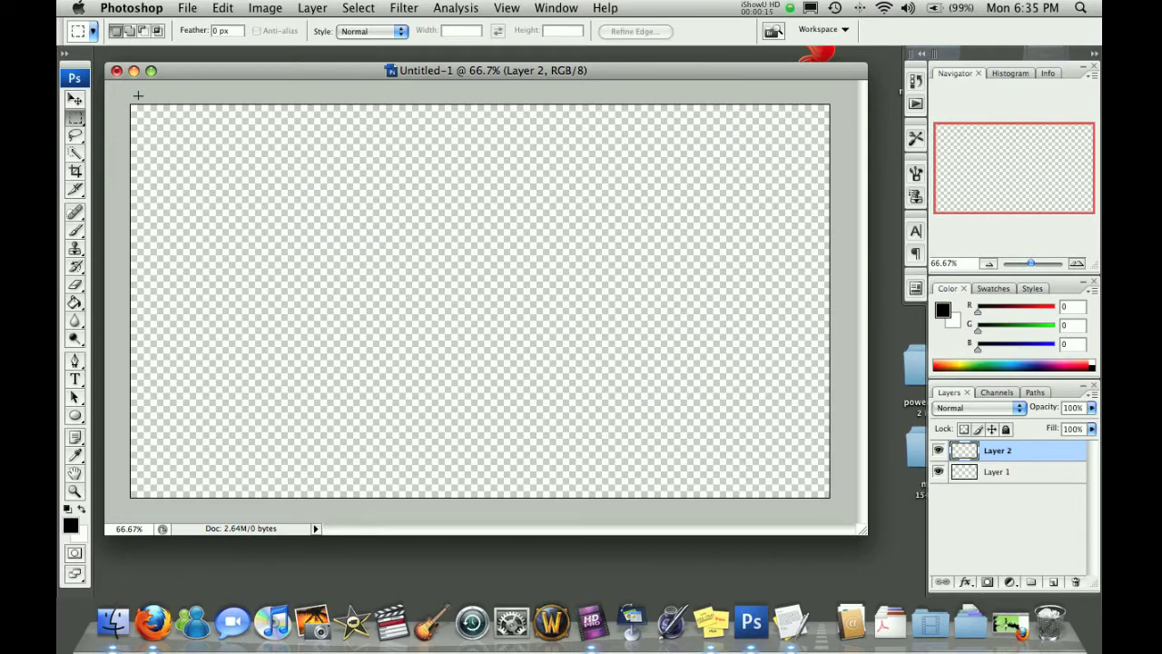
Step: Extend the narrow selection to the canvas bottom, fill it black with the Paint Bucket, and deselect
{"action": "left_click_drag", "start_coordinate": [185, 313], "coordinate": [180, 498]}
{"action": "left_click", "coordinate": [76, 303]}
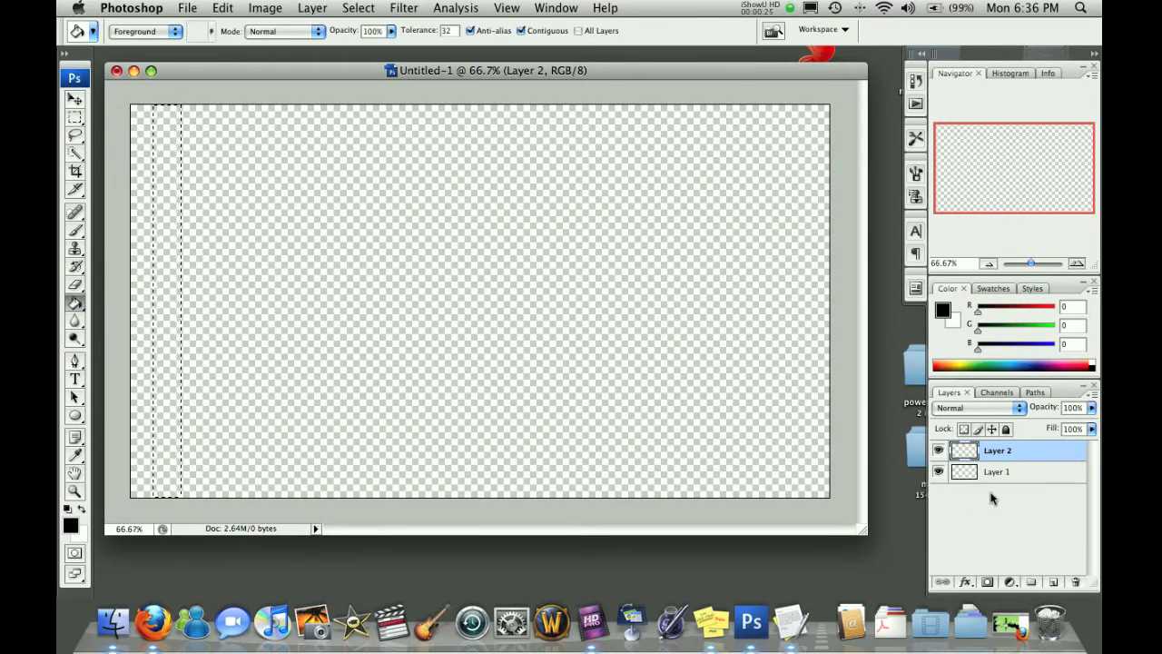
{"action": "left_click", "coordinate": [165, 161]}
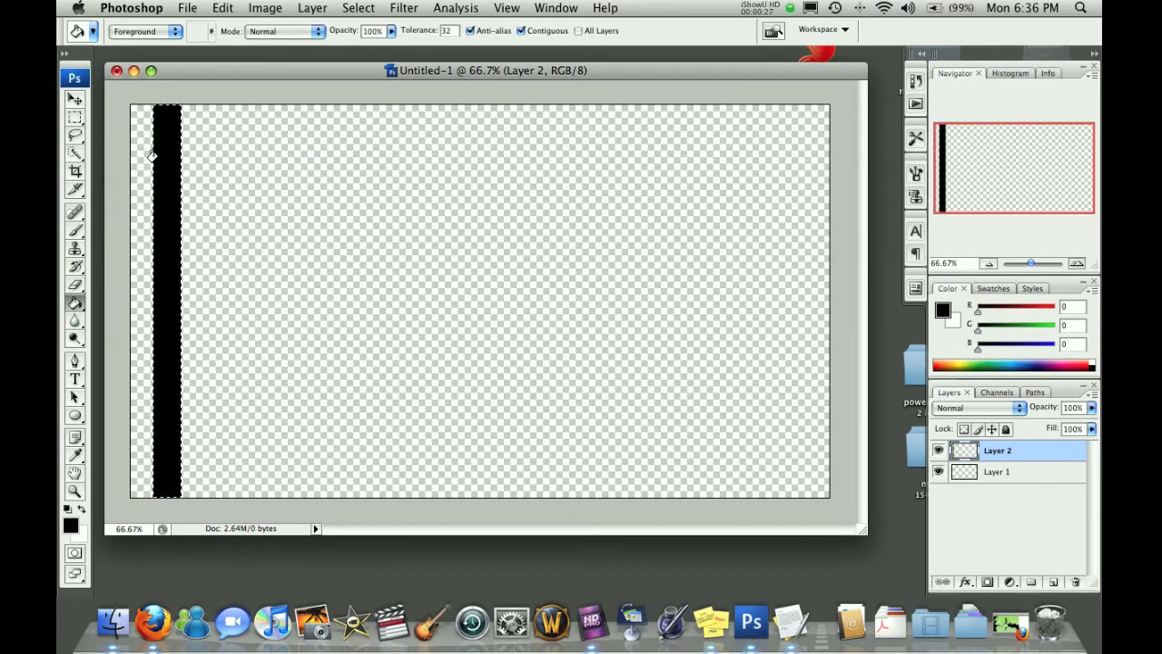
{"action": "key", "text": "super+d"}
Step: Duplicate the black bar, place the copy to its right, and merge both into one layer
{"action": "left_click_drag", "start_coordinate": [1031, 453], "coordinate": [1056, 588]}
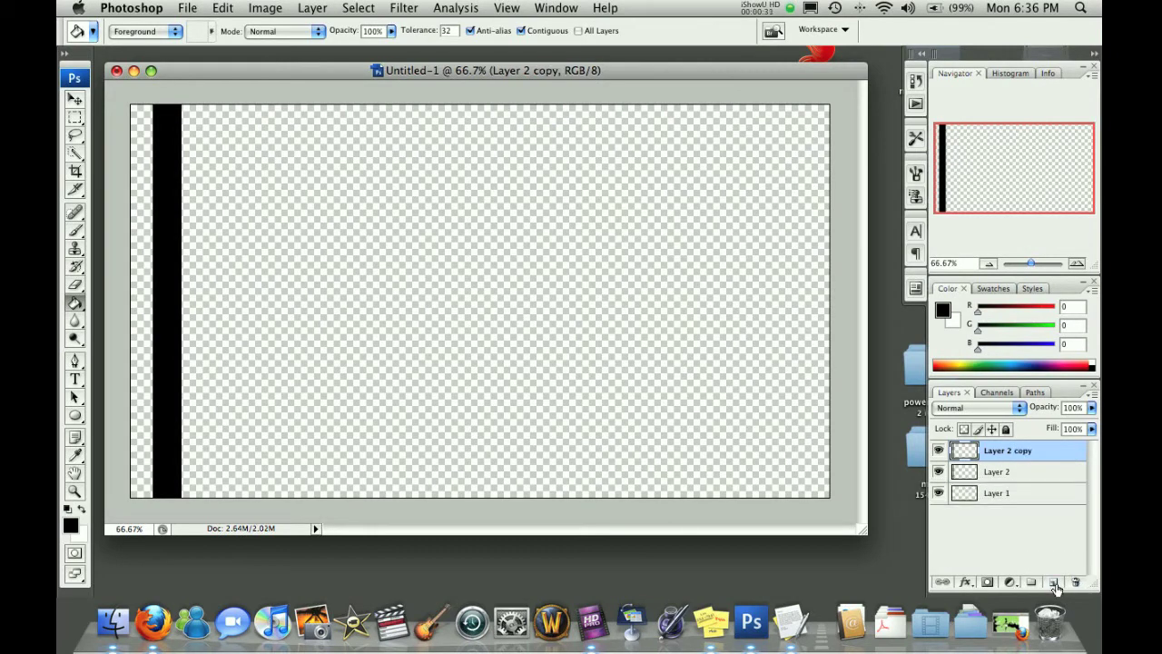
{"action": "key", "text": "v"}
{"action": "left_click_drag", "start_coordinate": [171, 250], "coordinate": [228, 260]}
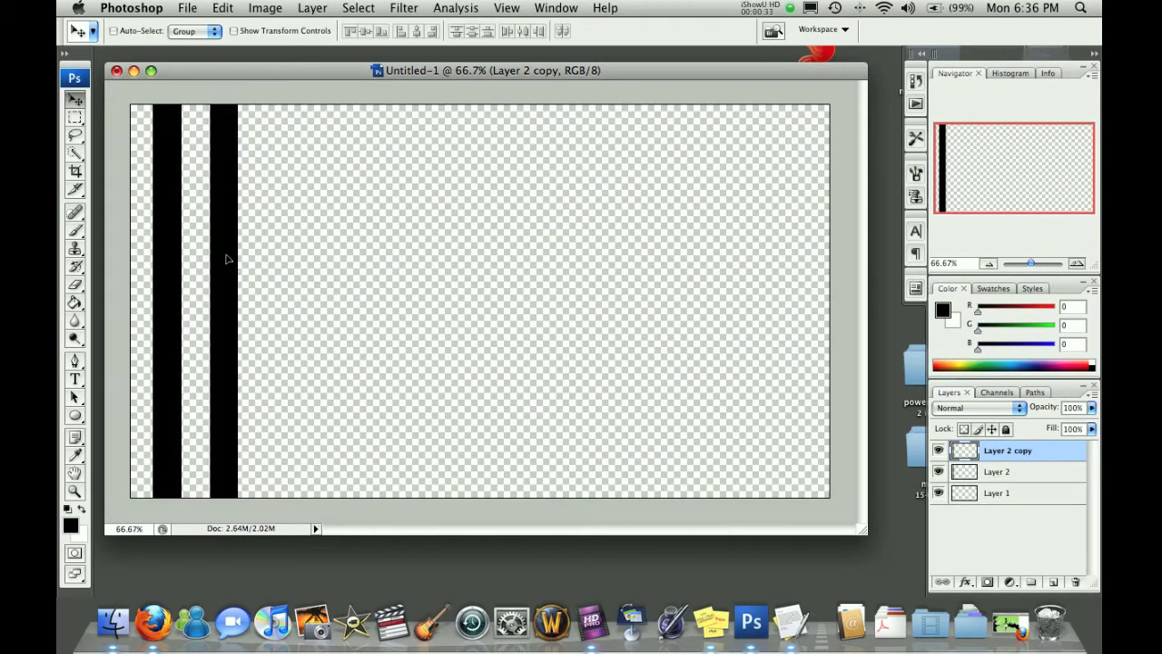
{"action": "key", "text": "Left"}
{"action": "key", "text": "Left"}
{"action": "key", "text": "Left"}
{"action": "key", "text": "Left"}
{"action": "key", "text": "Left"}
{"action": "key", "text": "Left"}
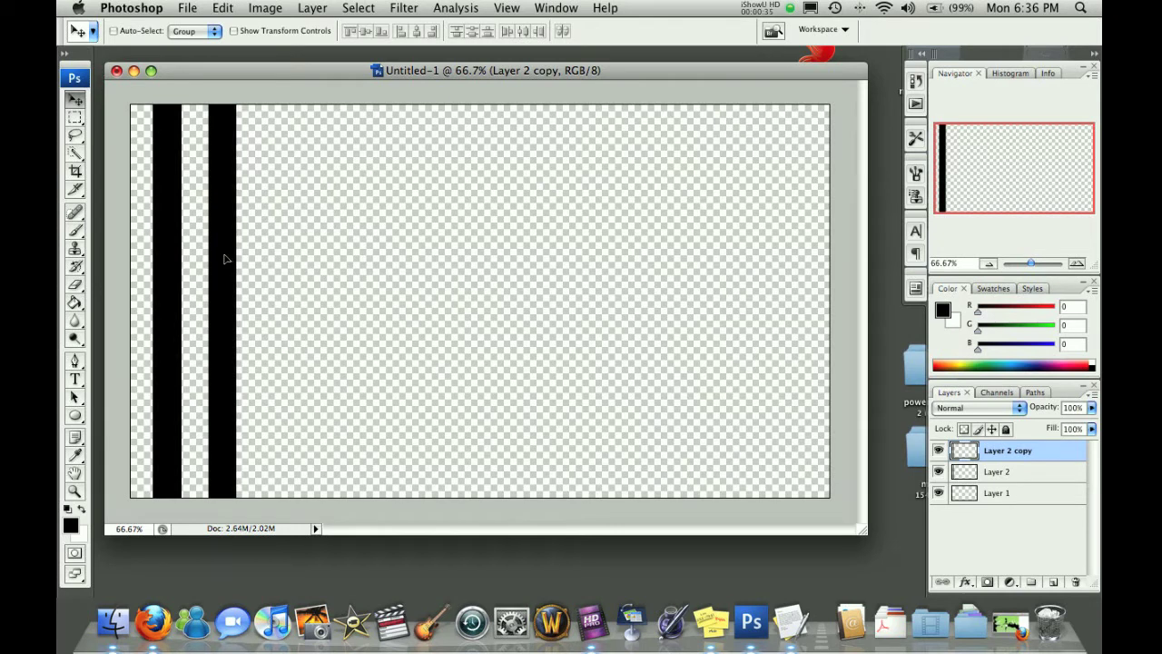
{"action": "left_click", "coordinate": [1019, 470], "text": "shift"}
{"action": "key", "text": "super+e"}
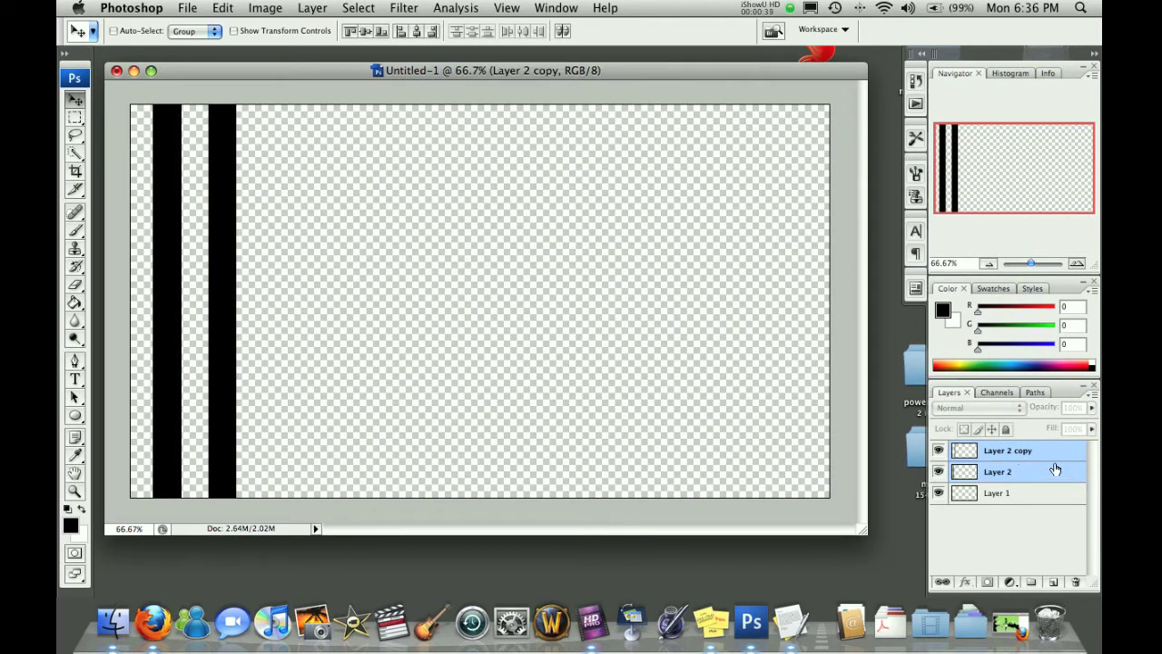
Step: Duplicate, shift and merge the stripes twice to reach eight evenly spaced black stripes
{"action": "left_click_drag", "start_coordinate": [1044, 459], "coordinate": [1053, 581]}
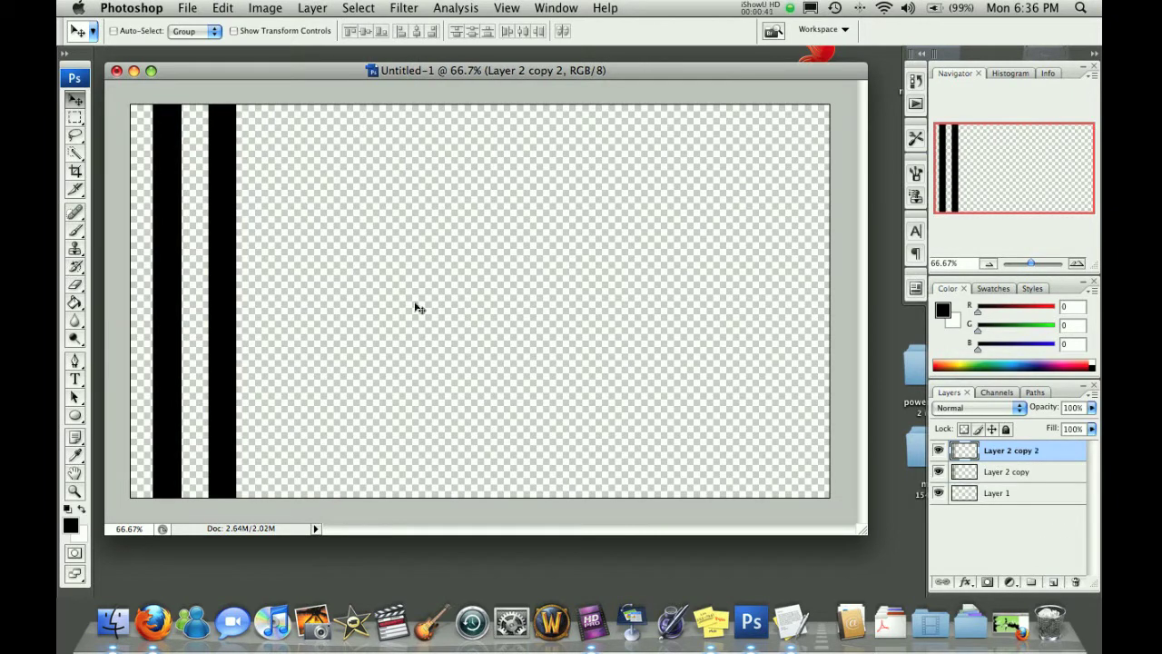
{"action": "left_click_drag", "start_coordinate": [277, 300], "coordinate": [383, 315]}
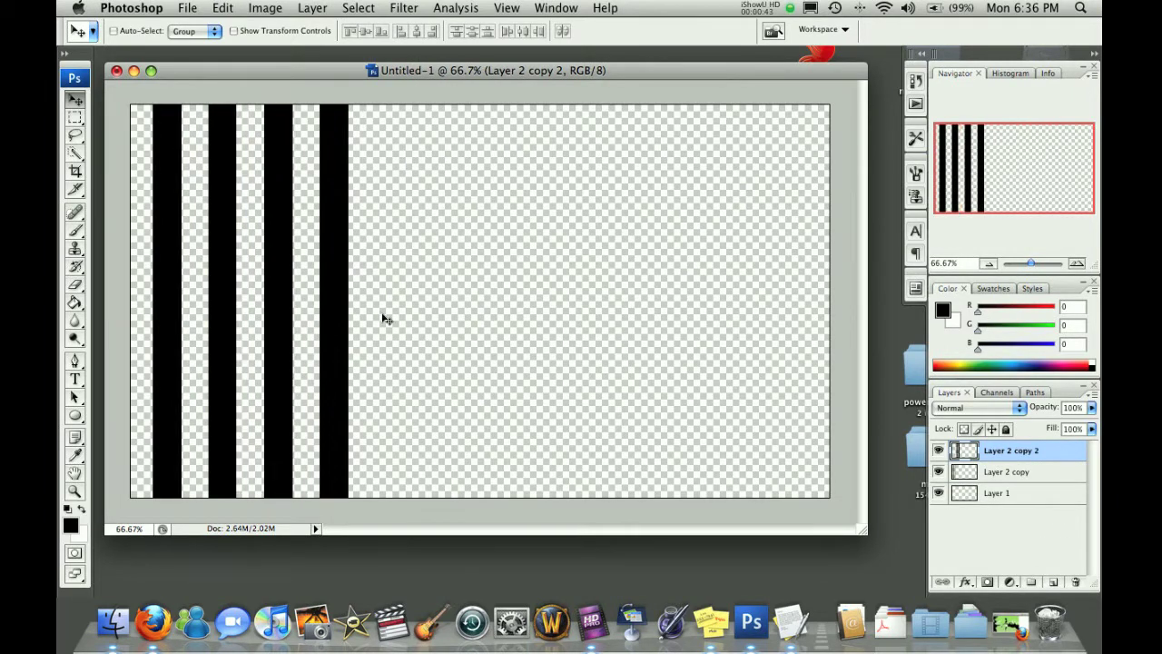
{"action": "left_click", "coordinate": [1039, 473], "text": "shift"}
{"action": "key", "text": "super+e"}
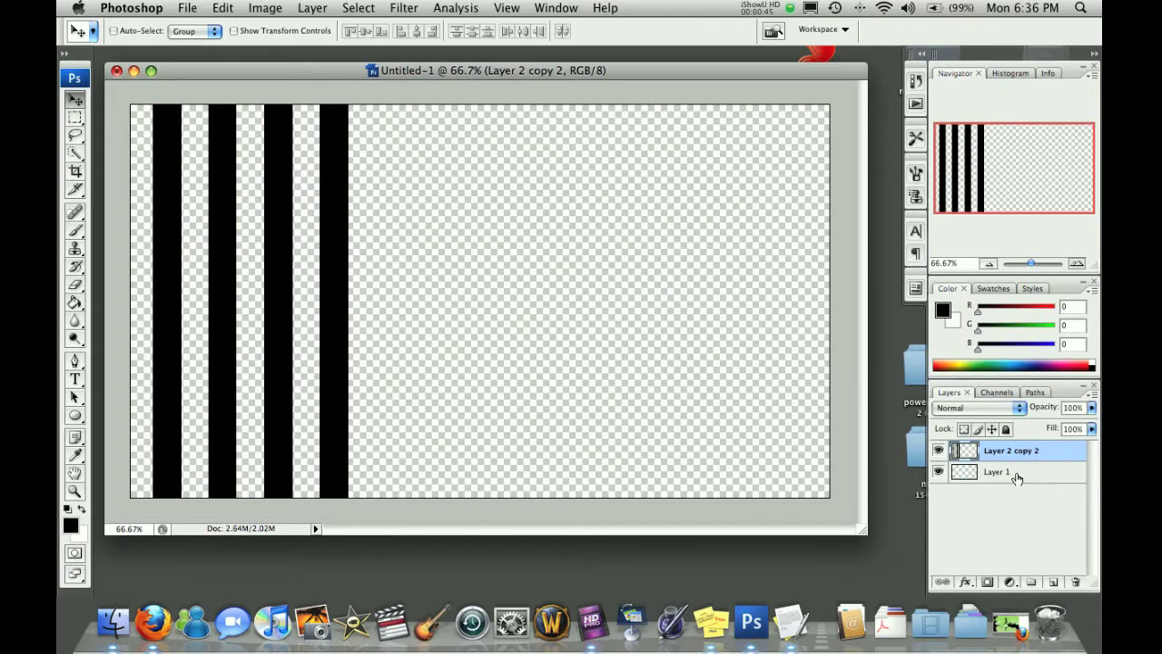
{"action": "left_click_drag", "start_coordinate": [1038, 458], "coordinate": [1053, 584]}
{"action": "left_click_drag", "start_coordinate": [391, 299], "coordinate": [576, 298]}
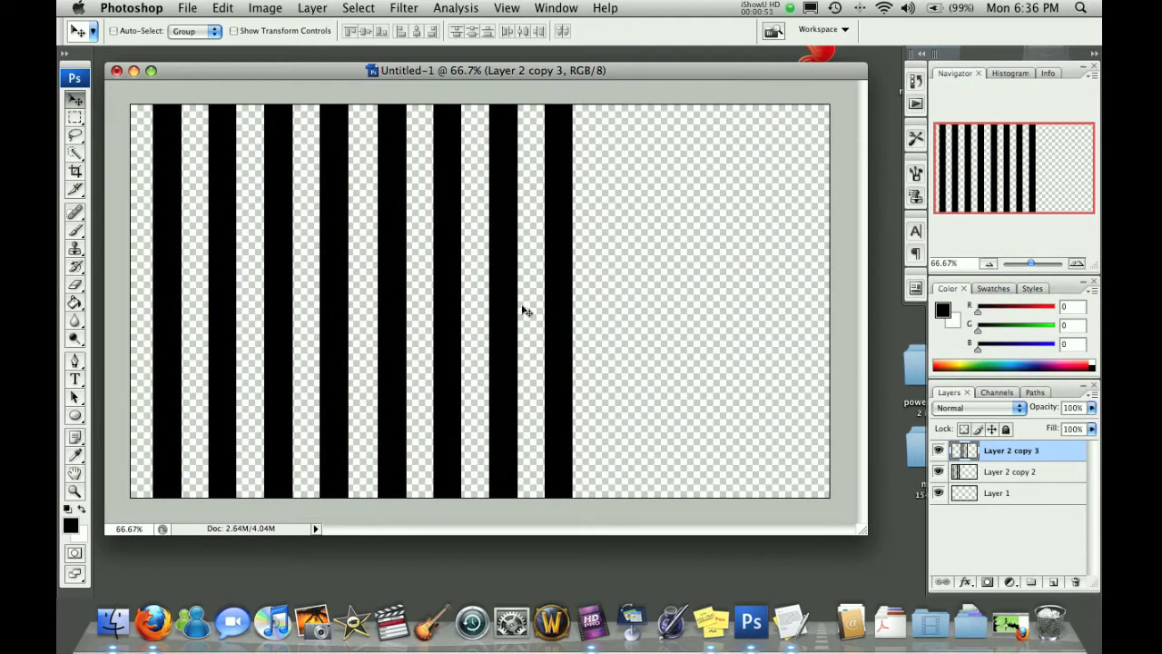
{"action": "left_click", "coordinate": [1018, 473], "text": "shift"}
{"action": "key", "text": "super+e"}
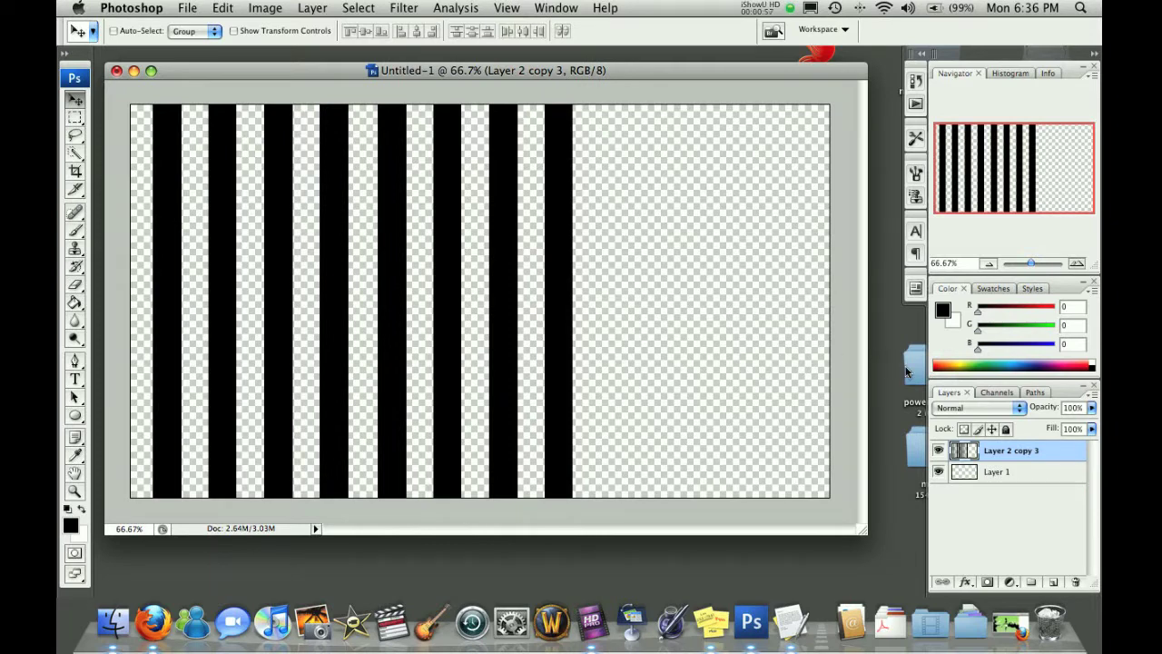
{"action": "left_click", "coordinate": [1010, 476]}
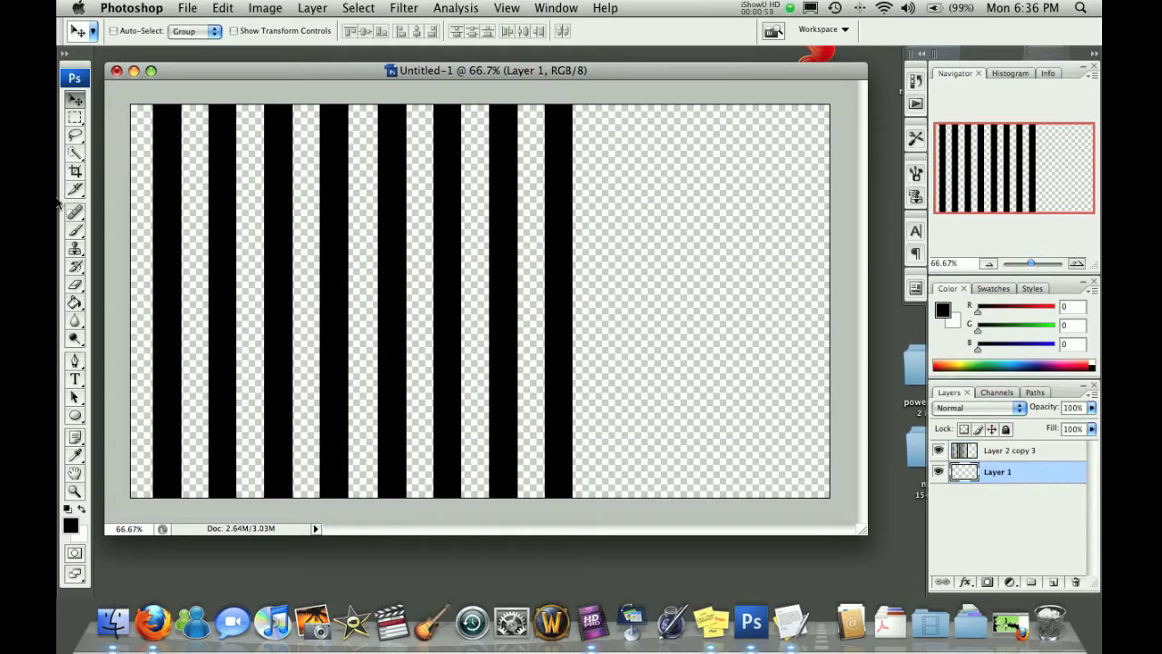
Step: Fill Layer 1 with the green foreground colour RGB 3,176,39 using the Paint Bucket
{"action": "left_click", "coordinate": [72, 525]}
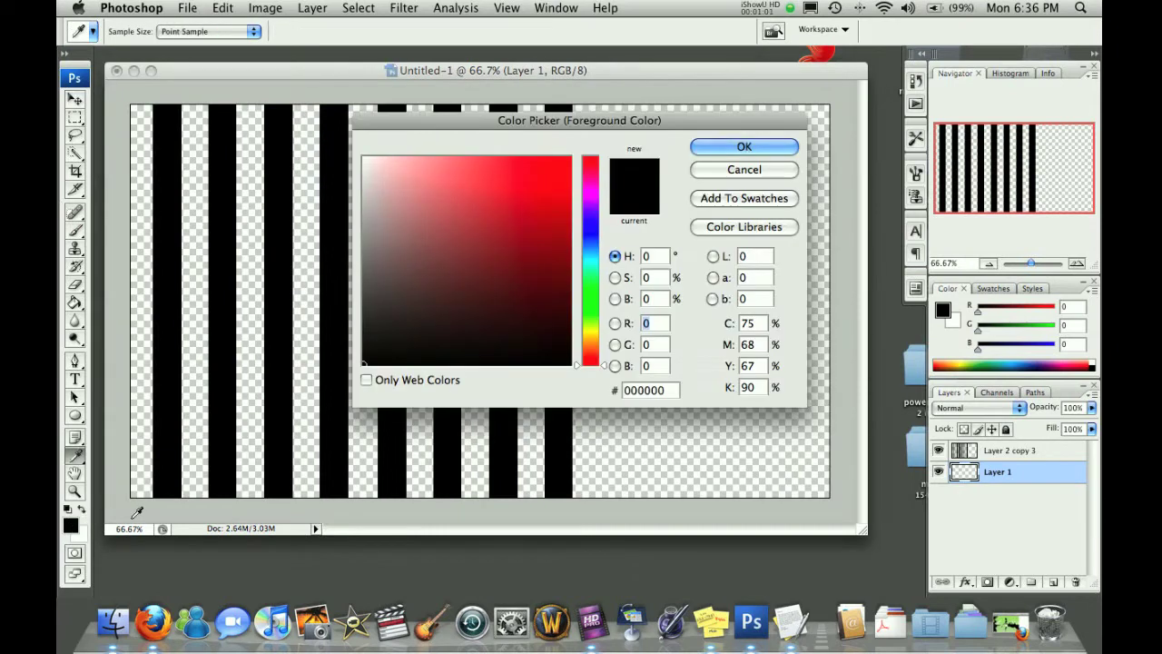
{"action": "left_click_drag", "start_coordinate": [598, 288], "coordinate": [595, 293]}
{"action": "mouse_move", "coordinate": [513, 228]}
{"action": "left_mouse_down"}
{"action": "mouse_move", "coordinate": [518, 182]}
{"action": "mouse_move", "coordinate": [457, 194]}
{"action": "mouse_move", "coordinate": [506, 233]}
{"action": "mouse_move", "coordinate": [568, 222]}
{"action": "left_mouse_up"}
{"action": "left_click", "coordinate": [726, 152]}
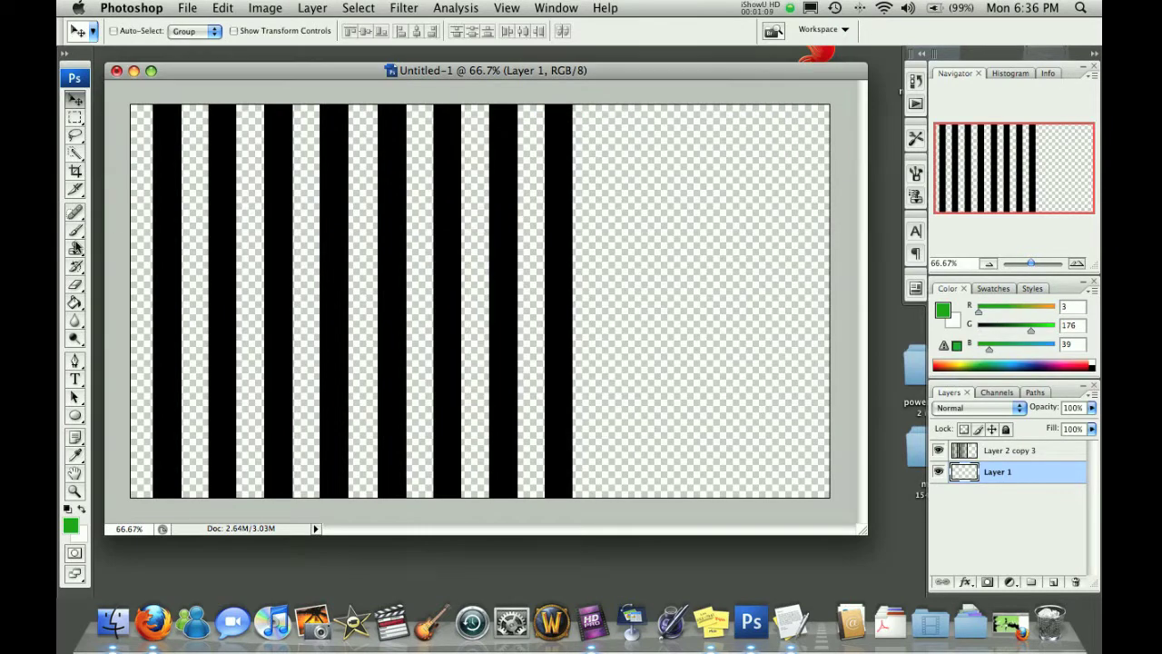
{"action": "left_click", "coordinate": [74, 303]}
{"action": "left_click", "coordinate": [238, 301]}
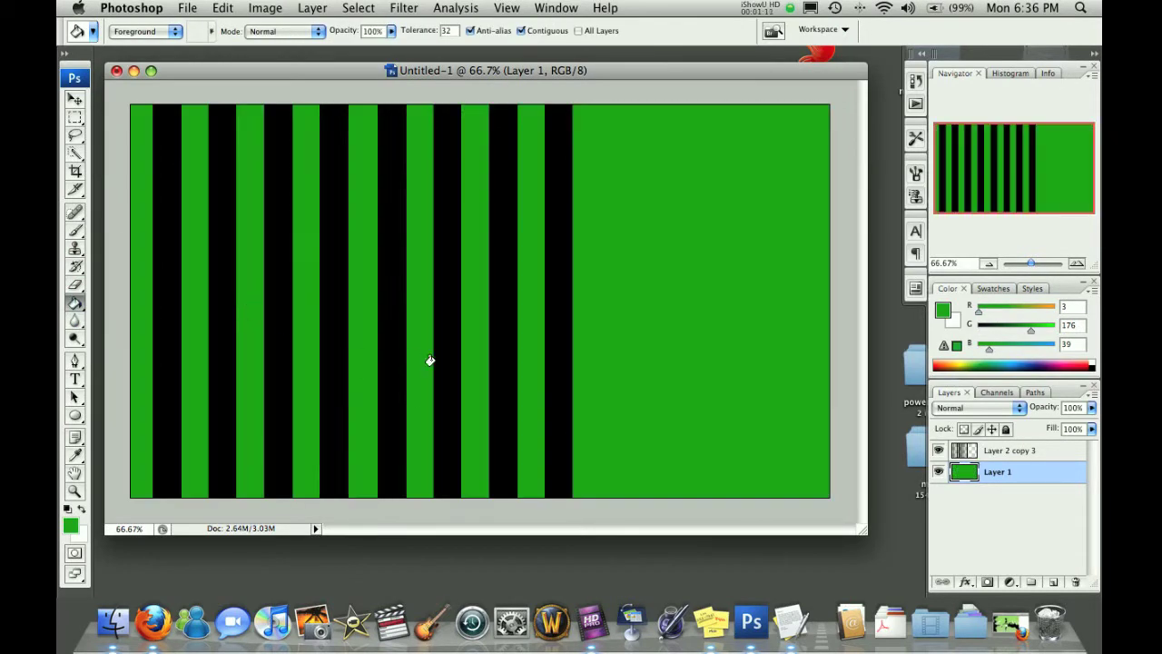
Step: Bring Firefox to the front and maximize its window
{"action": "right_click", "coordinate": [153, 622]}
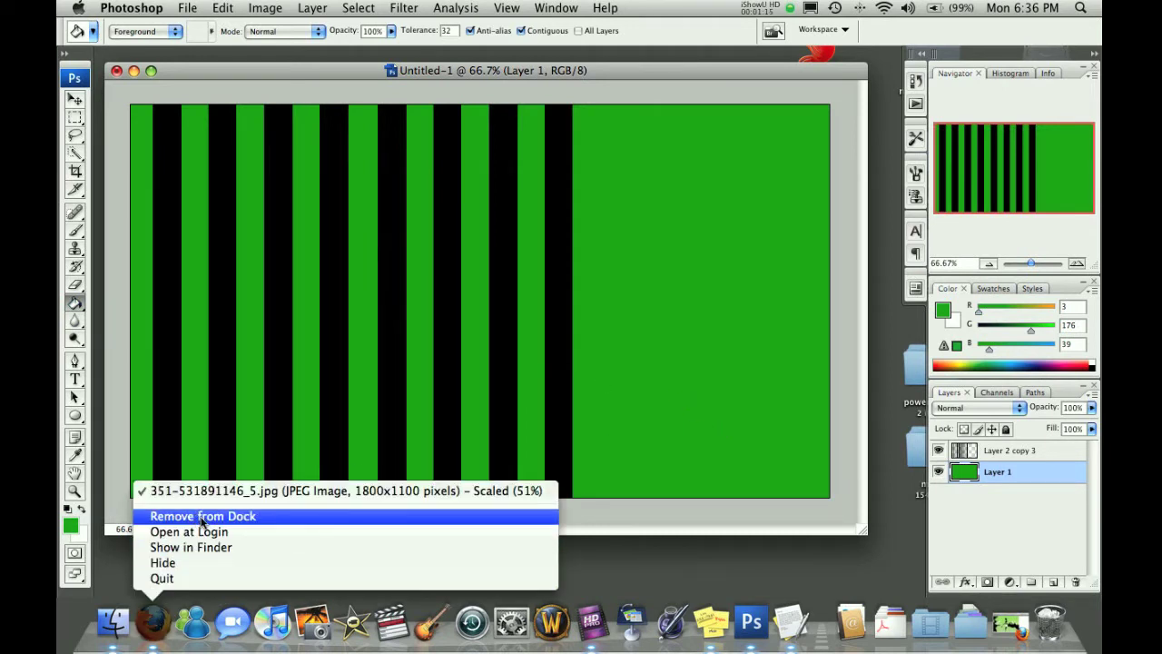
{"action": "left_click", "coordinate": [163, 562]}
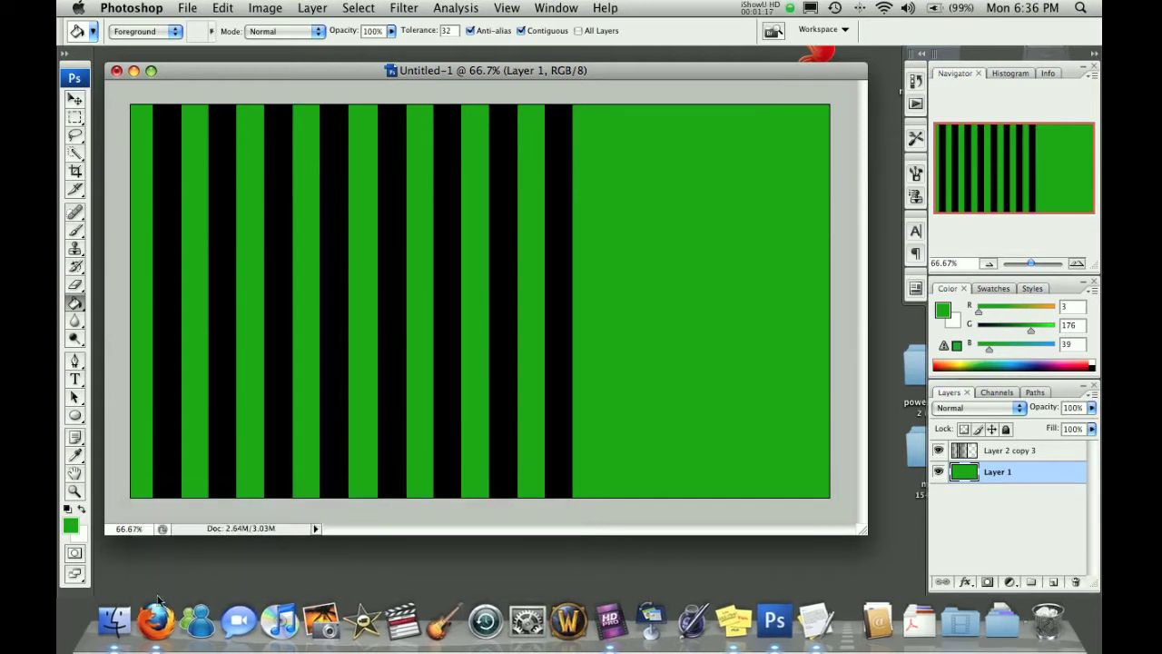
{"action": "right_click", "coordinate": [149, 617]}
{"action": "left_click", "coordinate": [169, 576]}
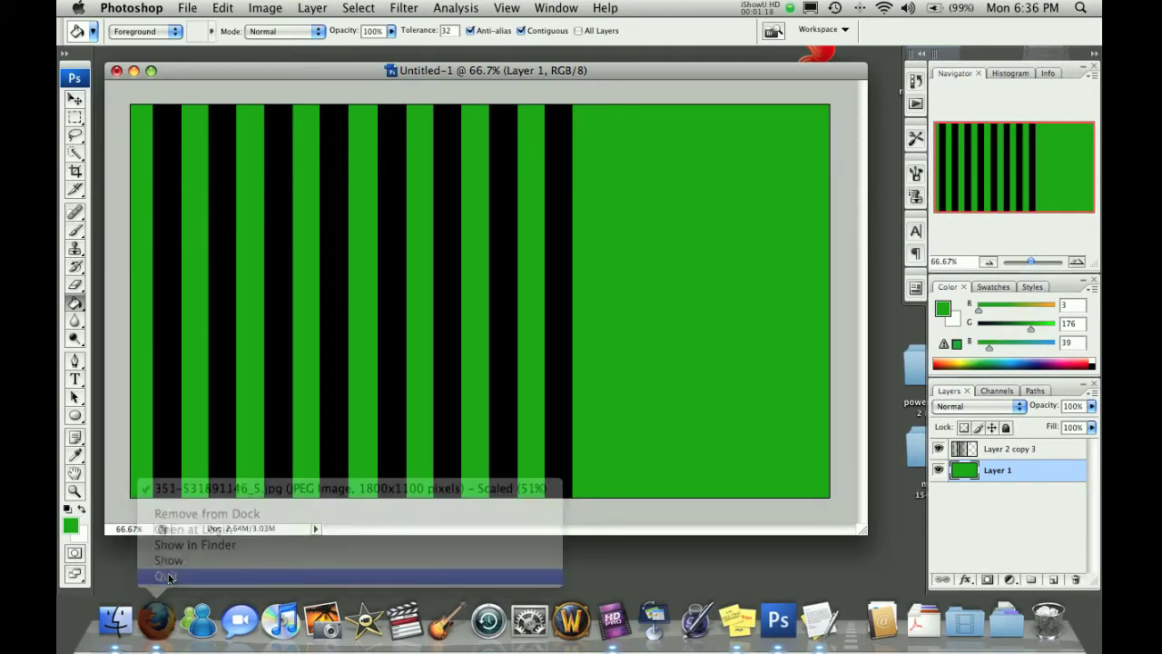
{"action": "left_click", "coordinate": [157, 615]}
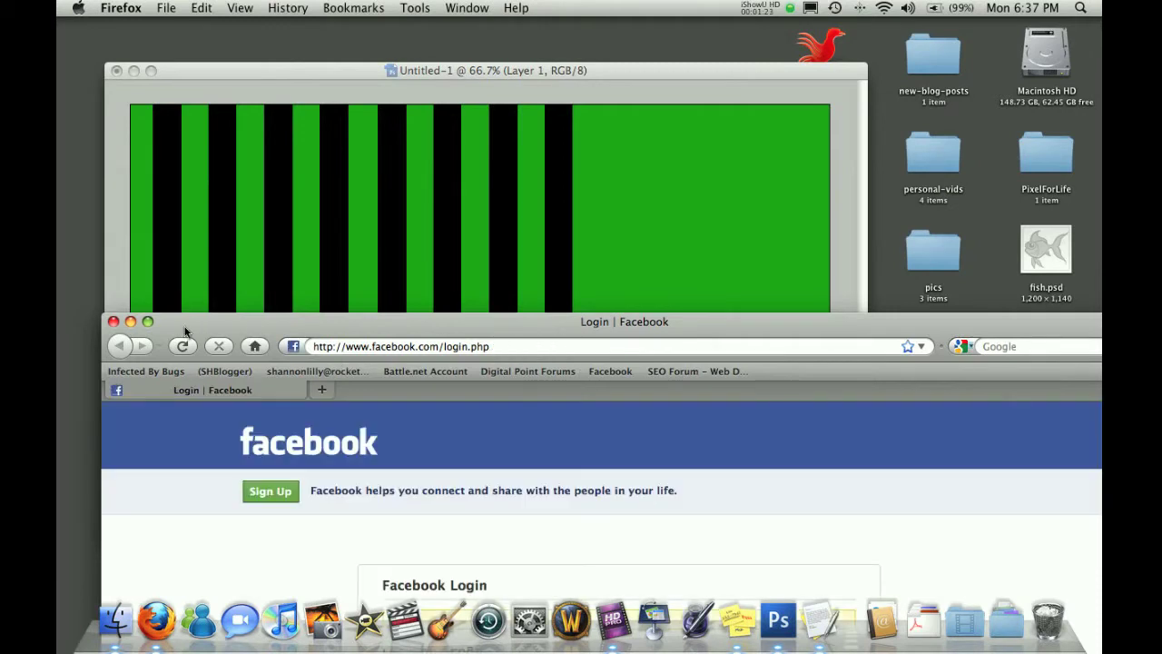
{"action": "left_click", "coordinate": [148, 323]}
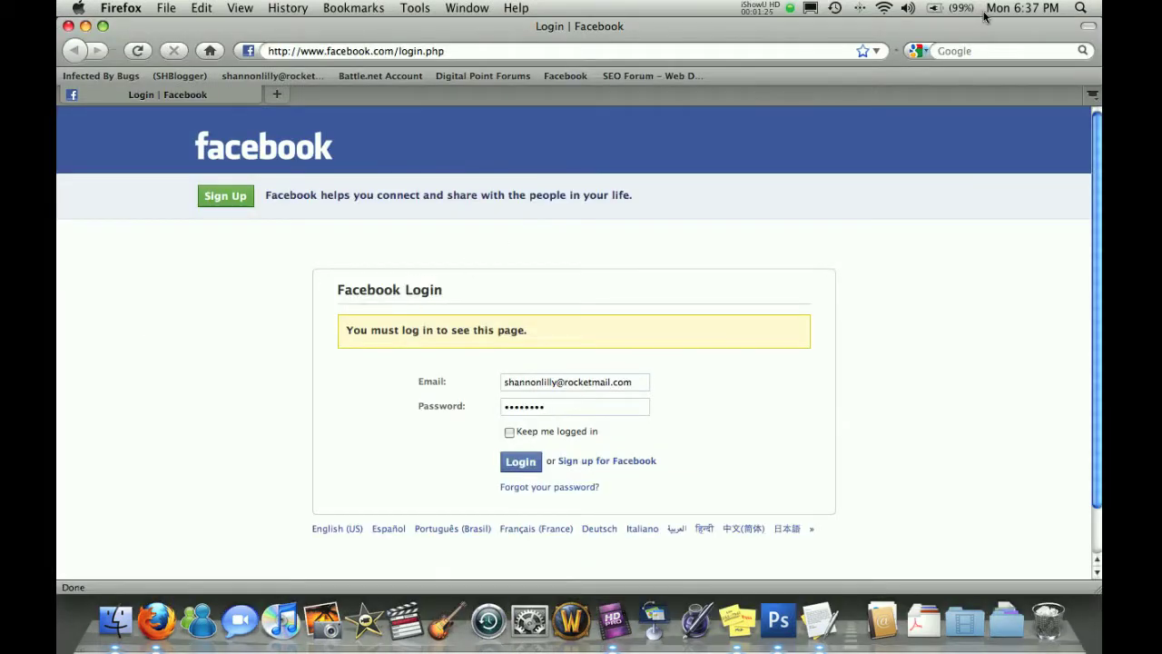
Step: Search Google for 'grunge' and browse the image results
{"action": "left_click", "coordinate": [959, 51]}
{"action": "type", "text": "grunge"}
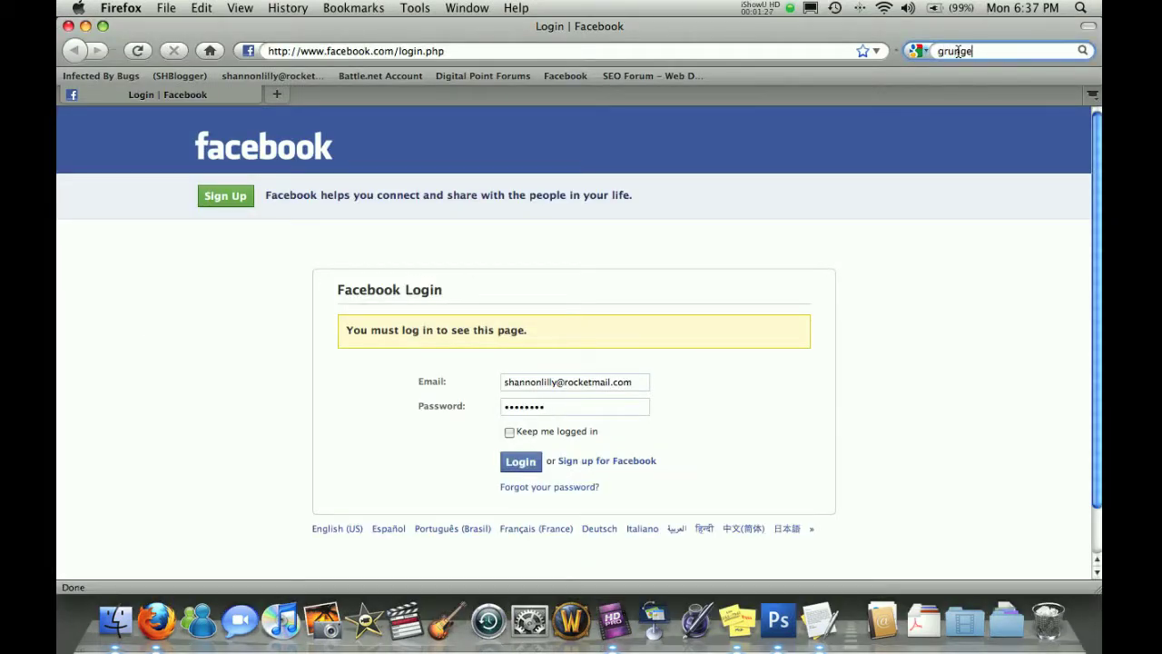
{"action": "key", "text": "Return"}
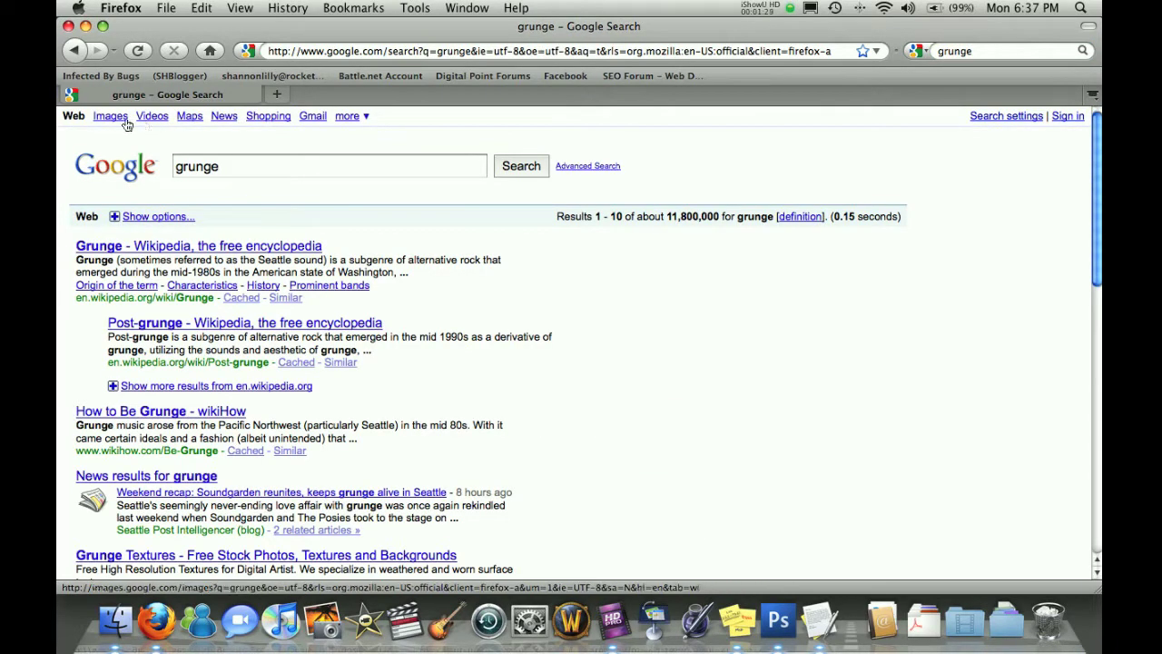
{"action": "left_click", "coordinate": [126, 124]}
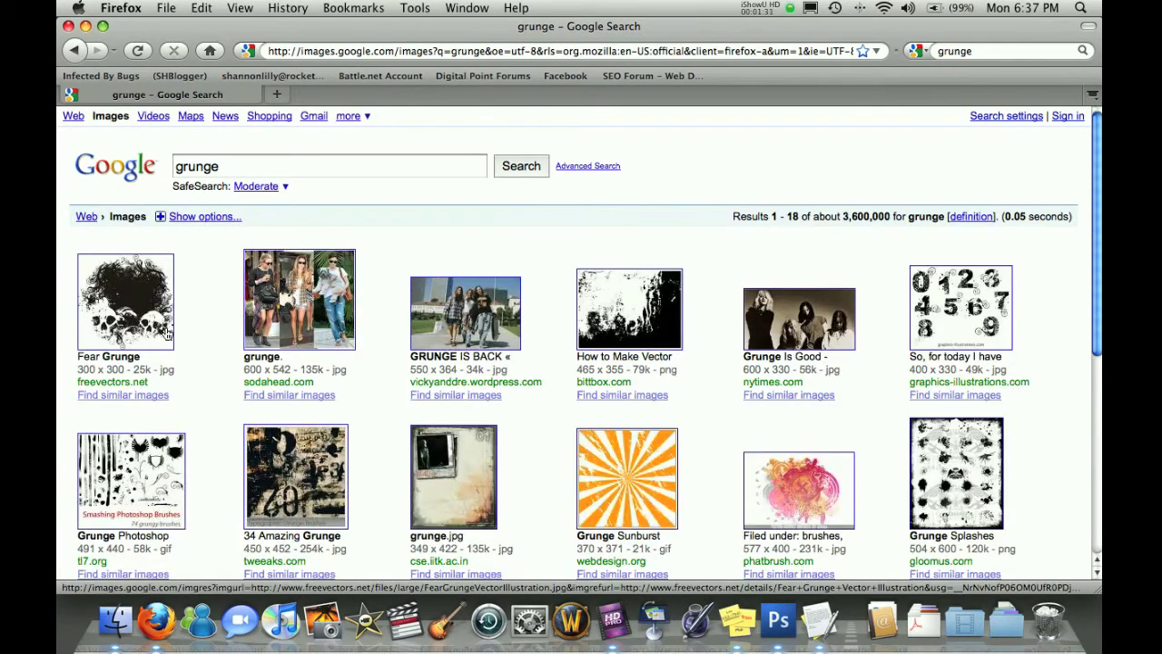
{"action": "scroll", "coordinate": [166, 334], "scroll_direction": "down", "scroll_amount": 3}
{"action": "scroll", "coordinate": [591, 385], "scroll_direction": "down", "scroll_amount": 3}
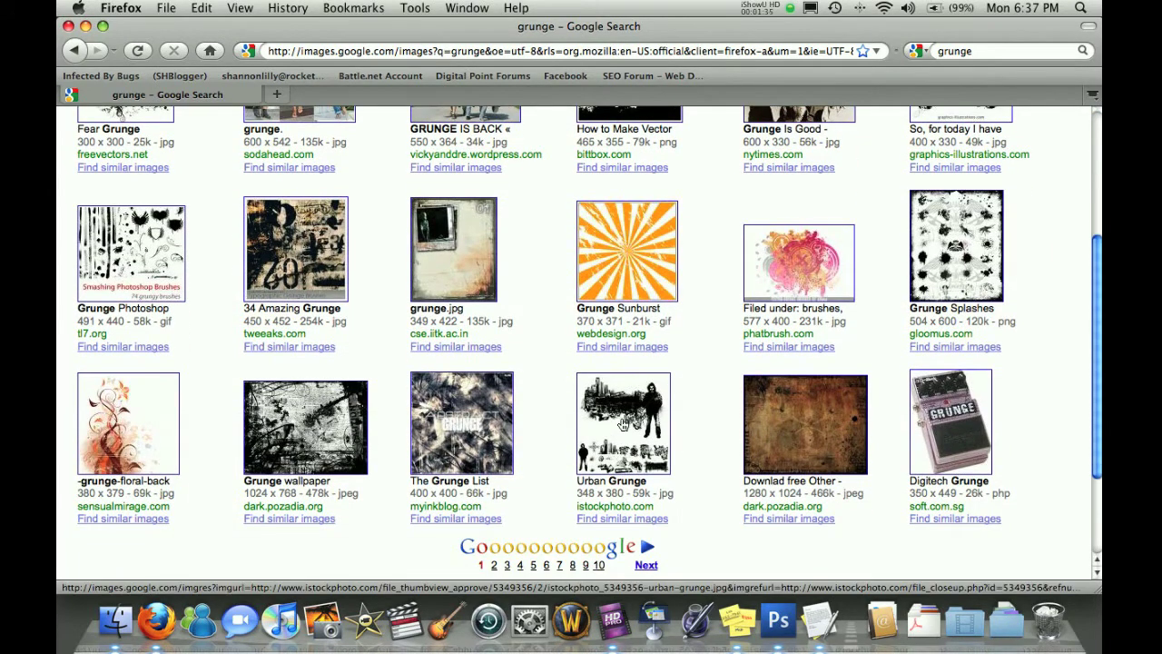
{"action": "scroll", "coordinate": [384, 428], "scroll_direction": "up", "scroll_amount": 6}
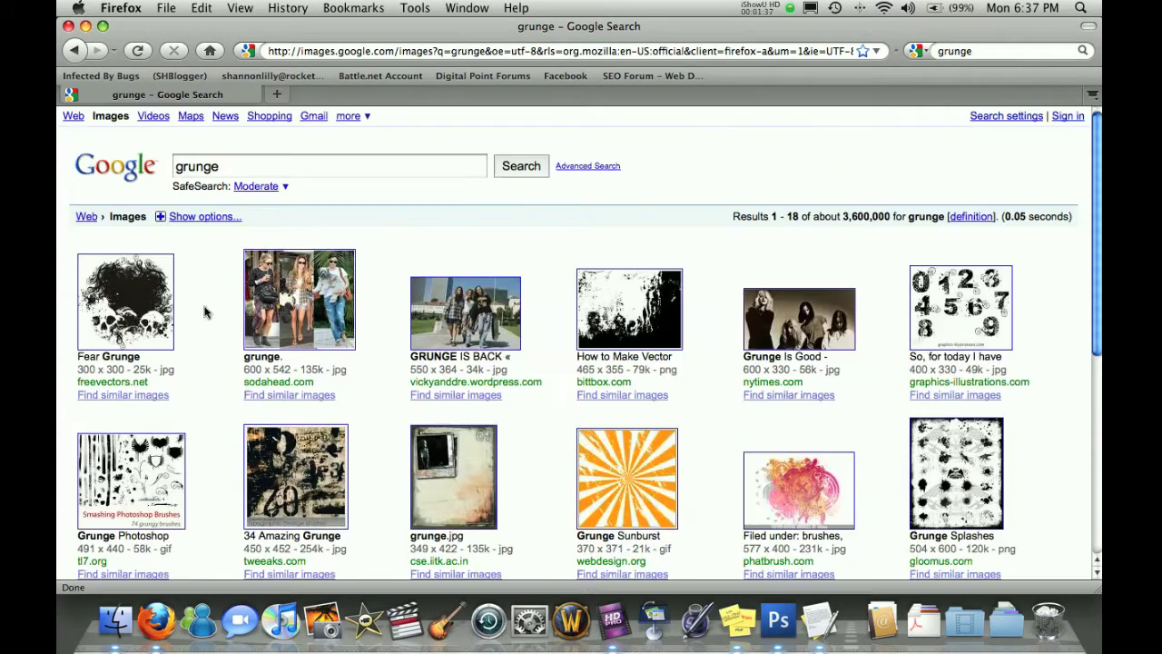
Step: Open the Fear Grunge skull illustration full size and copy the image
{"action": "left_click", "coordinate": [107, 301]}
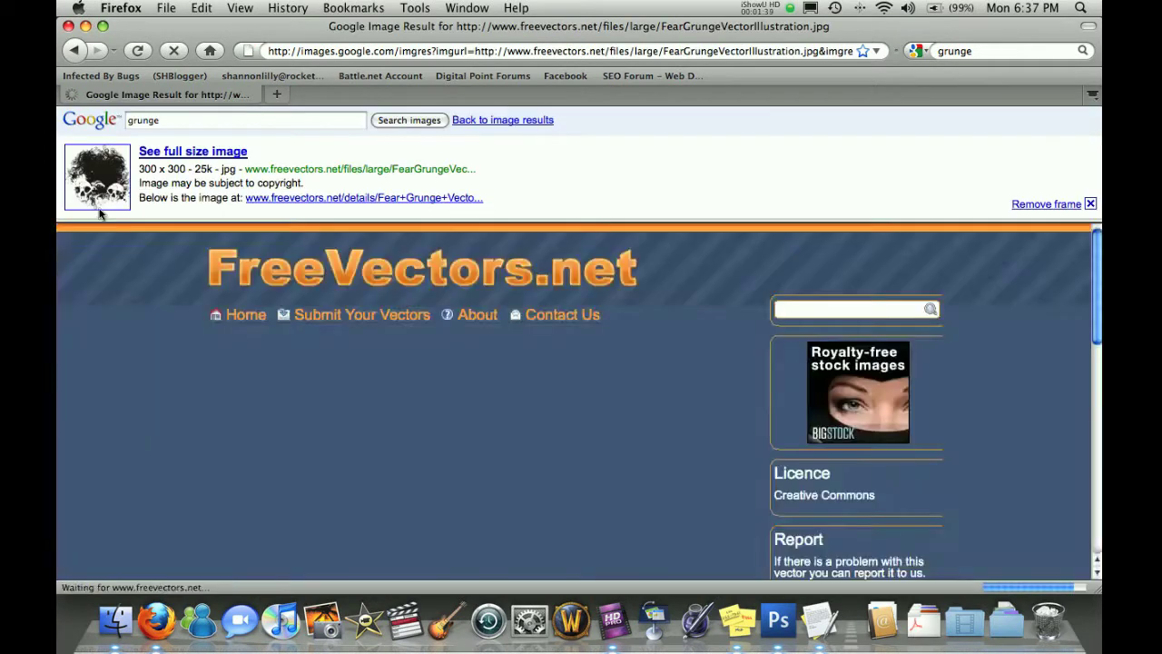
{"action": "left_click", "coordinate": [116, 193]}
{"action": "right_click", "coordinate": [158, 234]}
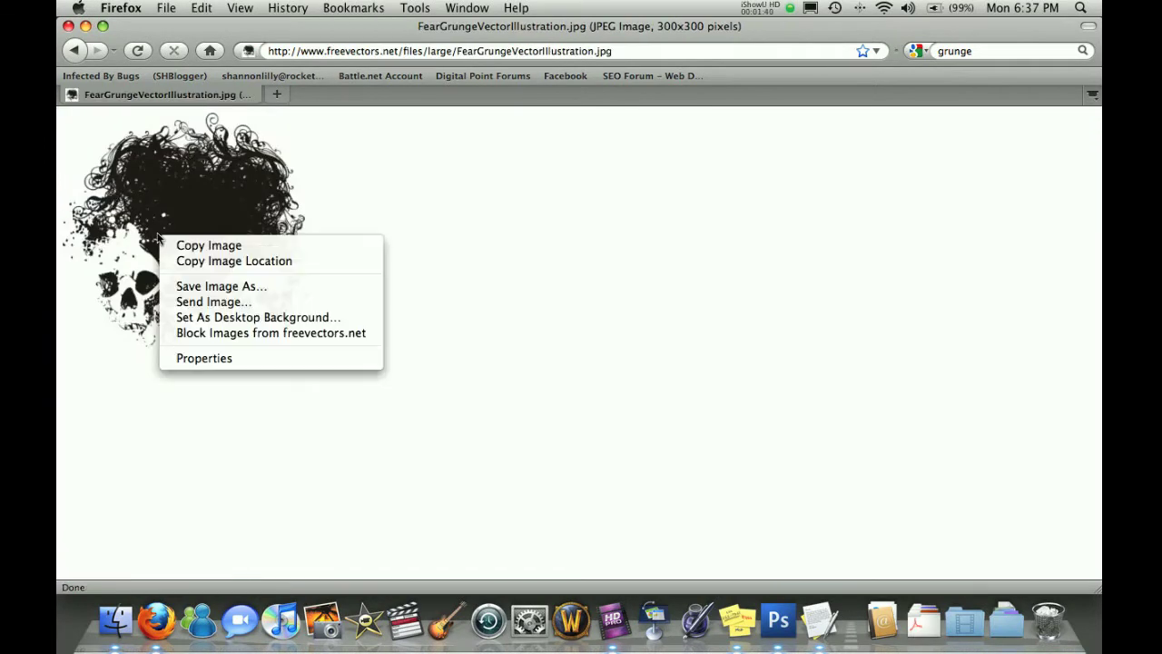
{"action": "left_click", "coordinate": [233, 246]}
Step: Paste the skull image into Photoshop as a new layer and move it onto the right green area
{"action": "left_click", "coordinate": [778, 620]}
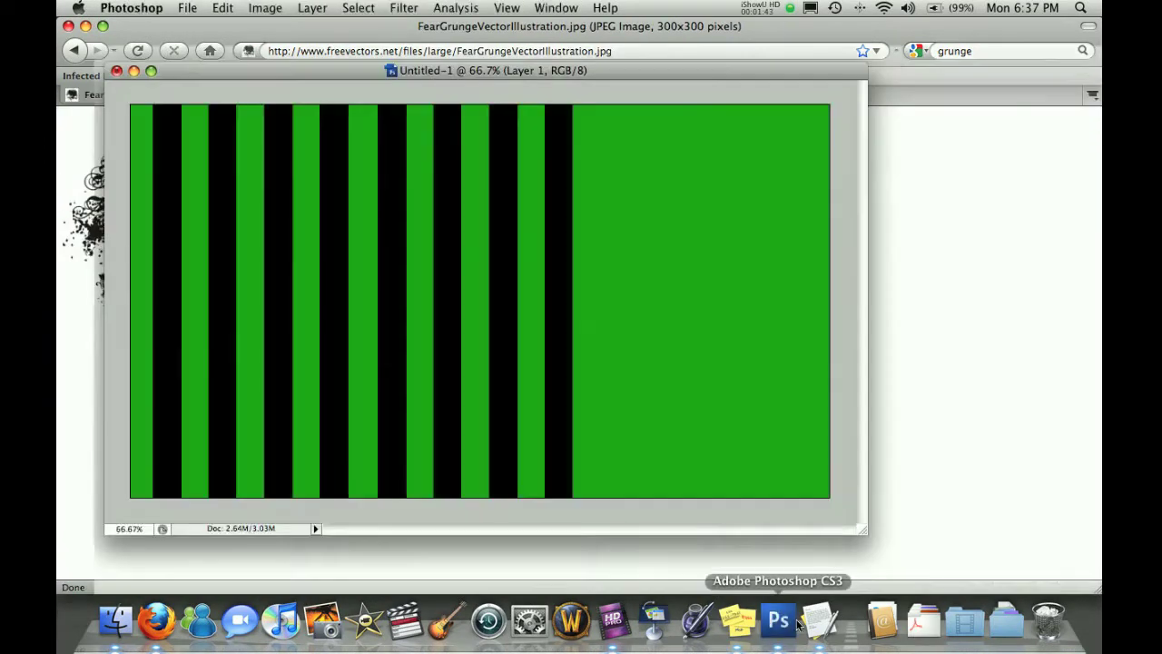
{"action": "key", "text": "super+v"}
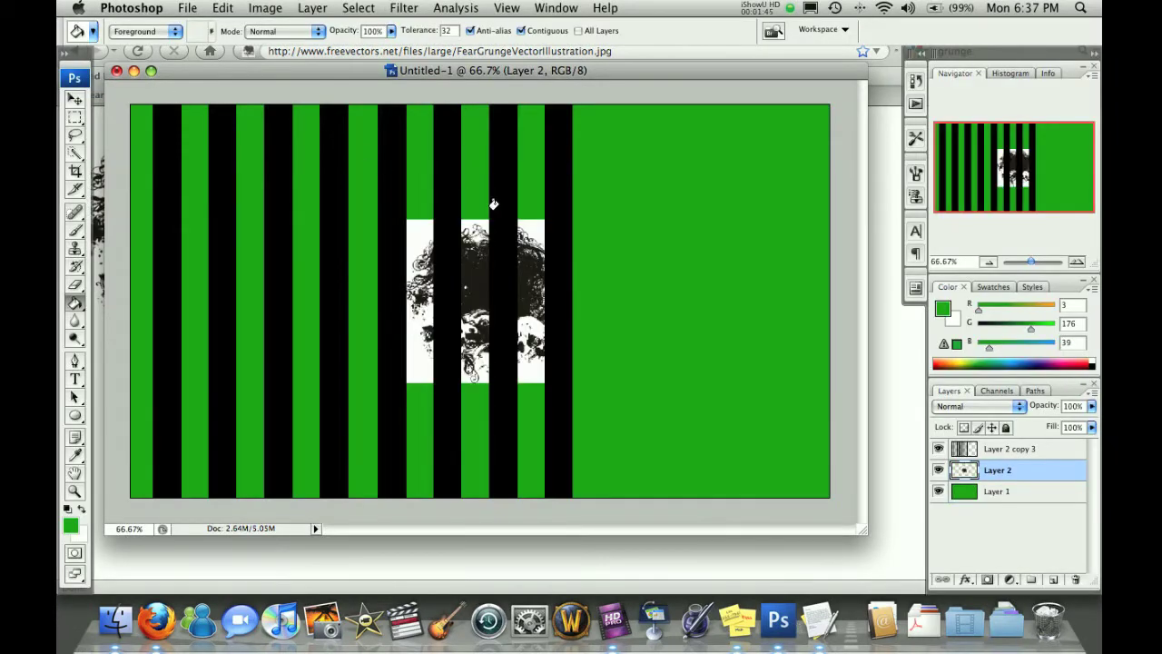
{"action": "key", "text": "v"}
{"action": "mouse_move", "coordinate": [496, 281]}
{"action": "left_mouse_down"}
{"action": "mouse_move", "coordinate": [690, 332]}
{"action": "mouse_move", "coordinate": [738, 404]}
{"action": "left_mouse_up"}
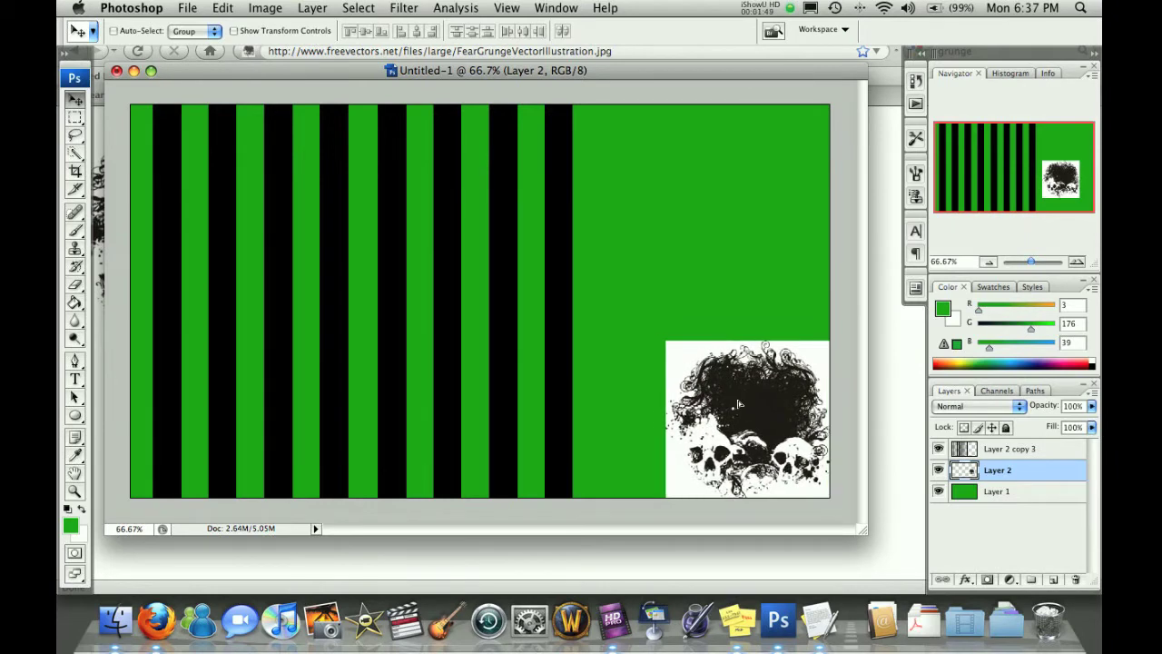
Step: Try Overlay, Soft Light, Lighten and Screen on the skull layer, settling on Multiply
{"action": "left_click", "coordinate": [970, 409]}
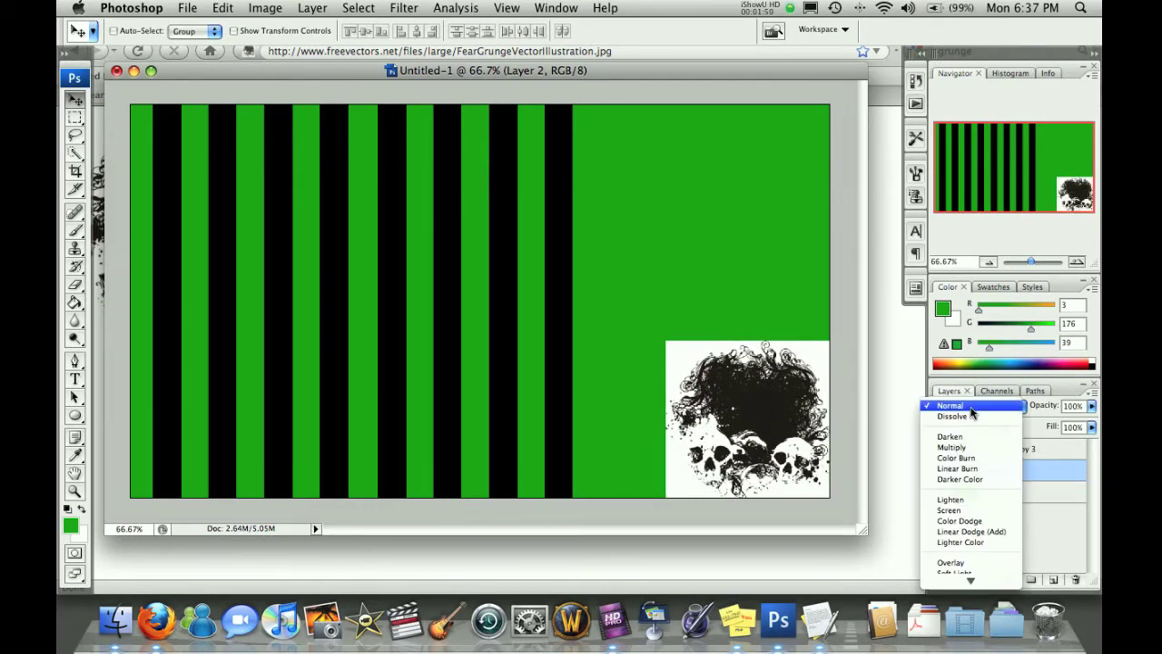
{"action": "scroll", "coordinate": [965, 503], "scroll_direction": "down", "scroll_amount": 2}
{"action": "left_click", "coordinate": [961, 510]}
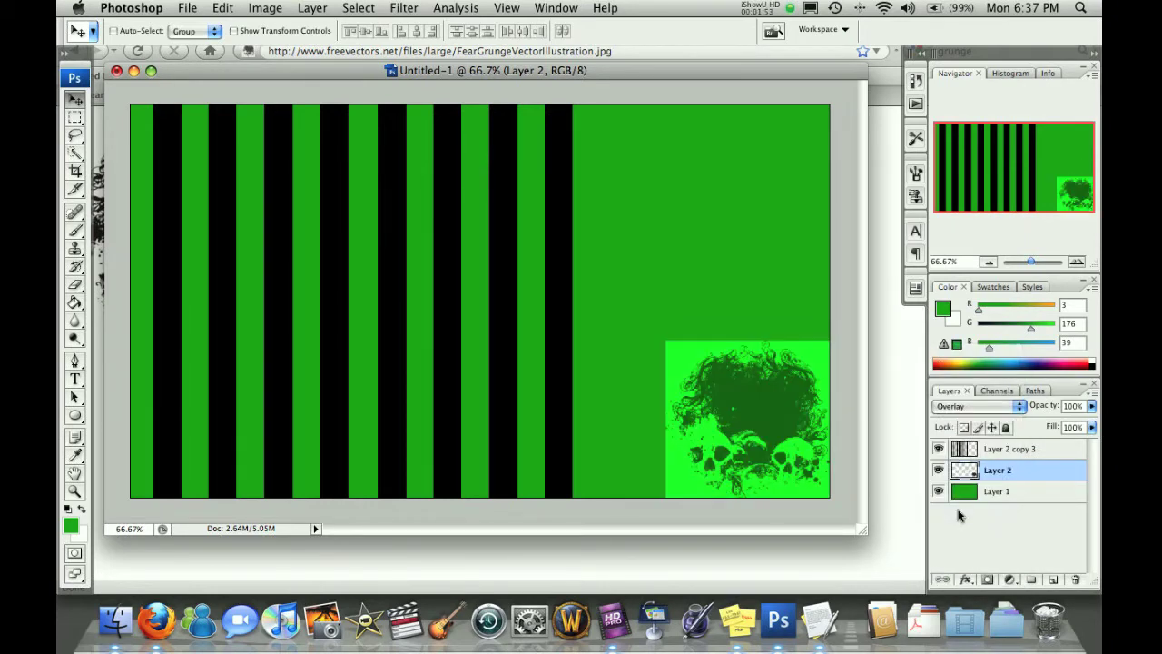
{"action": "left_click", "coordinate": [963, 418]}
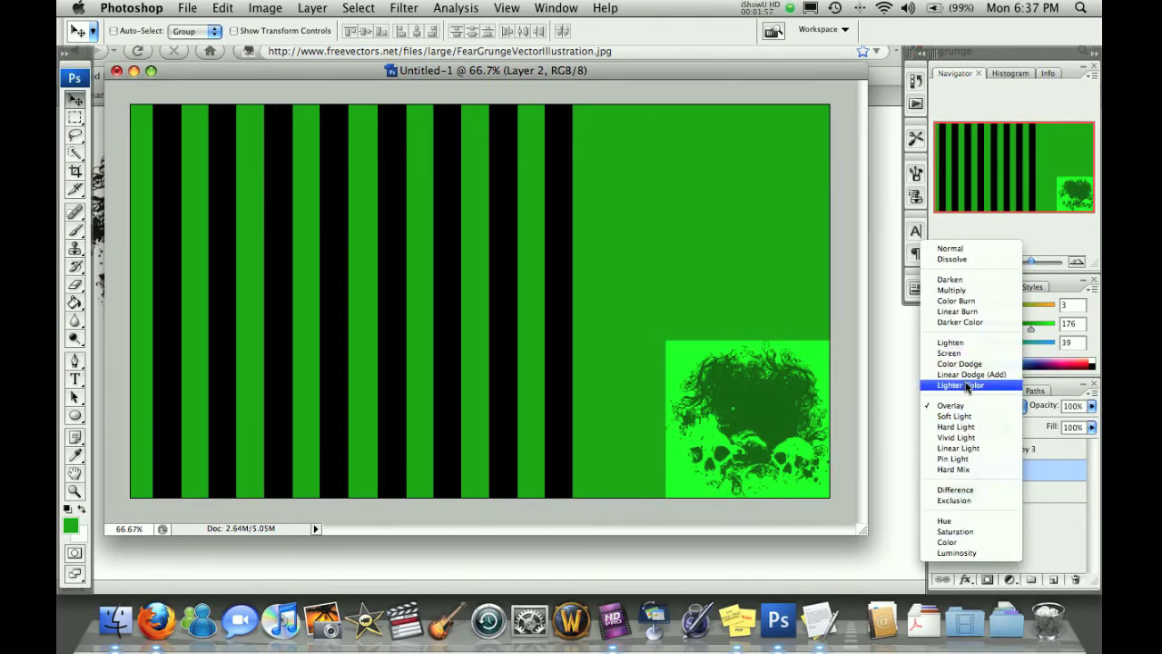
{"action": "left_click", "coordinate": [971, 416]}
{"action": "left_click", "coordinate": [976, 406]}
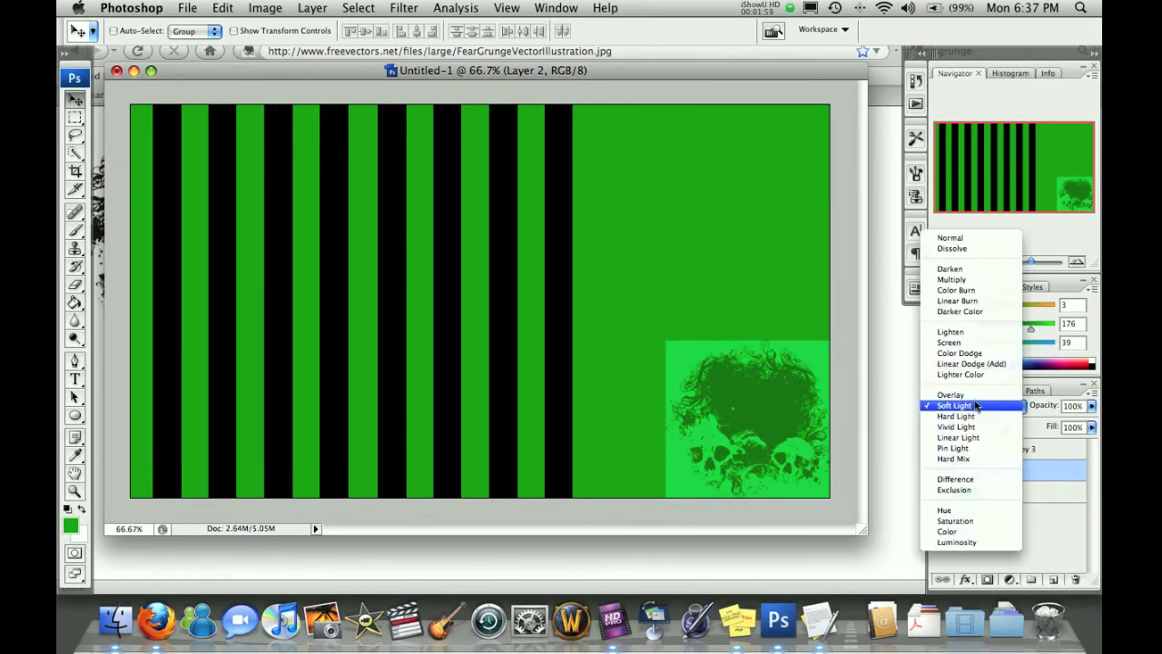
{"action": "left_click", "coordinate": [963, 339]}
{"action": "left_click", "coordinate": [971, 406]}
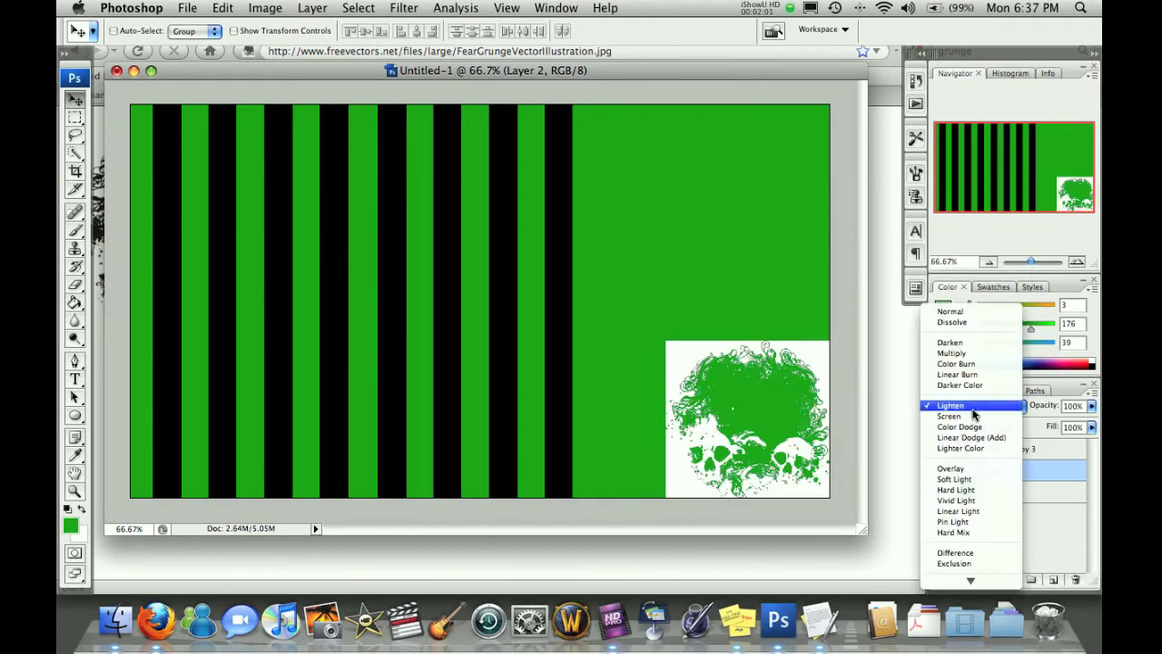
{"action": "left_click", "coordinate": [965, 418]}
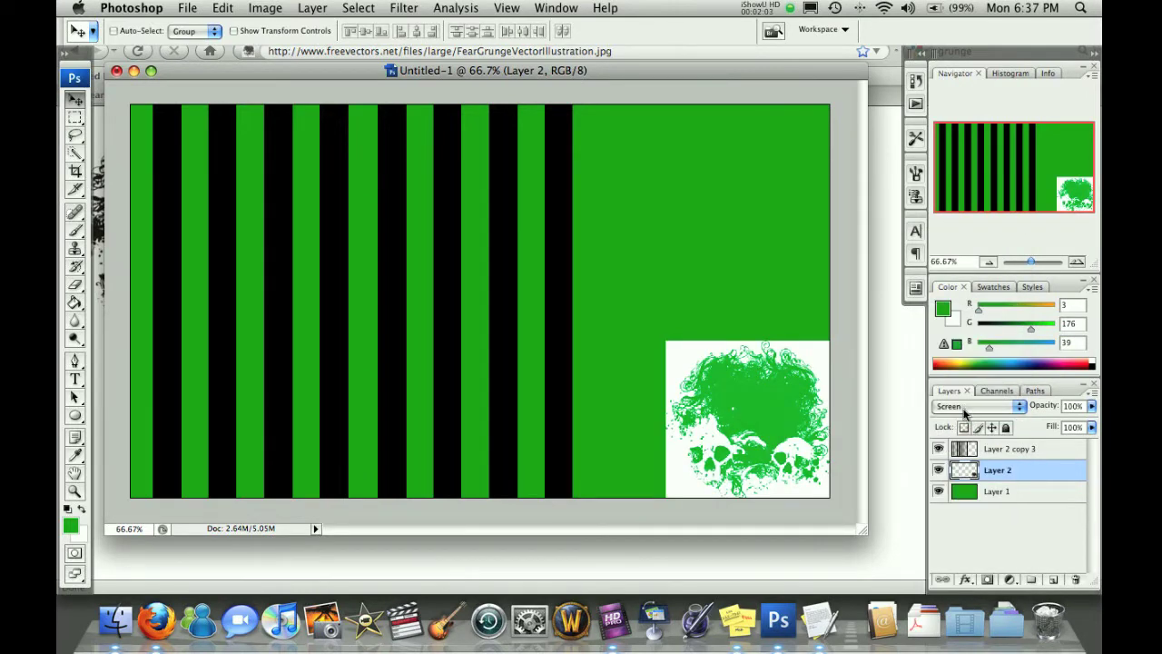
{"action": "left_click", "coordinate": [964, 413]}
{"action": "left_click", "coordinate": [967, 347]}
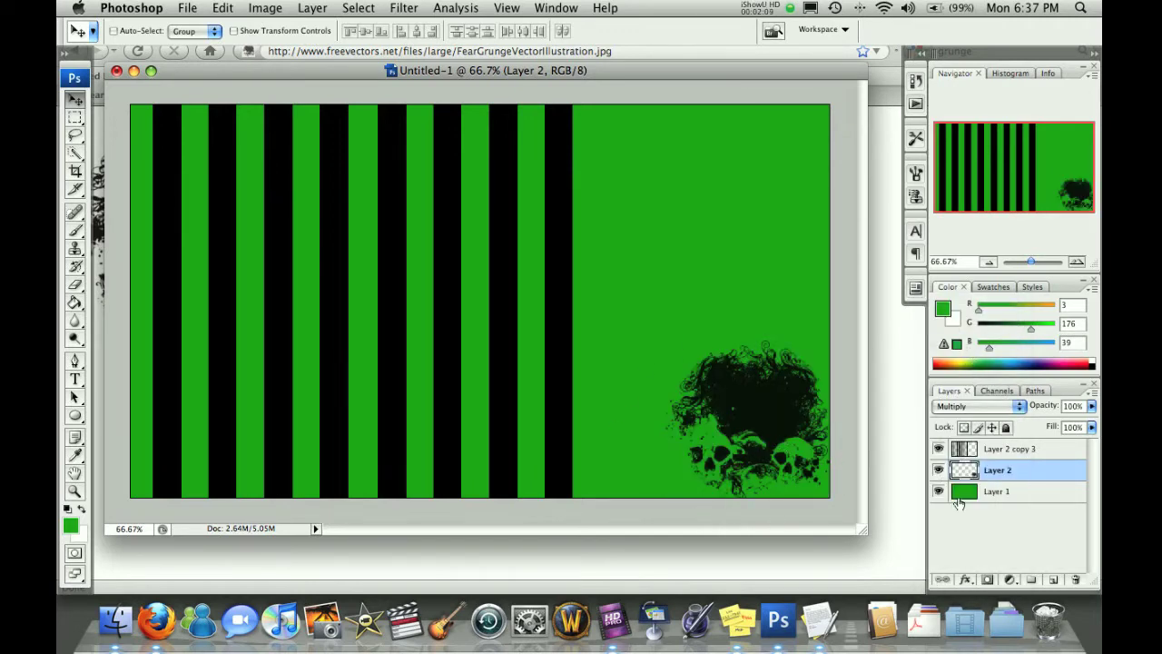
Step: Duplicate the skull layer and delete the original Layer 2
{"action": "left_click_drag", "start_coordinate": [1014, 477], "coordinate": [1053, 580]}
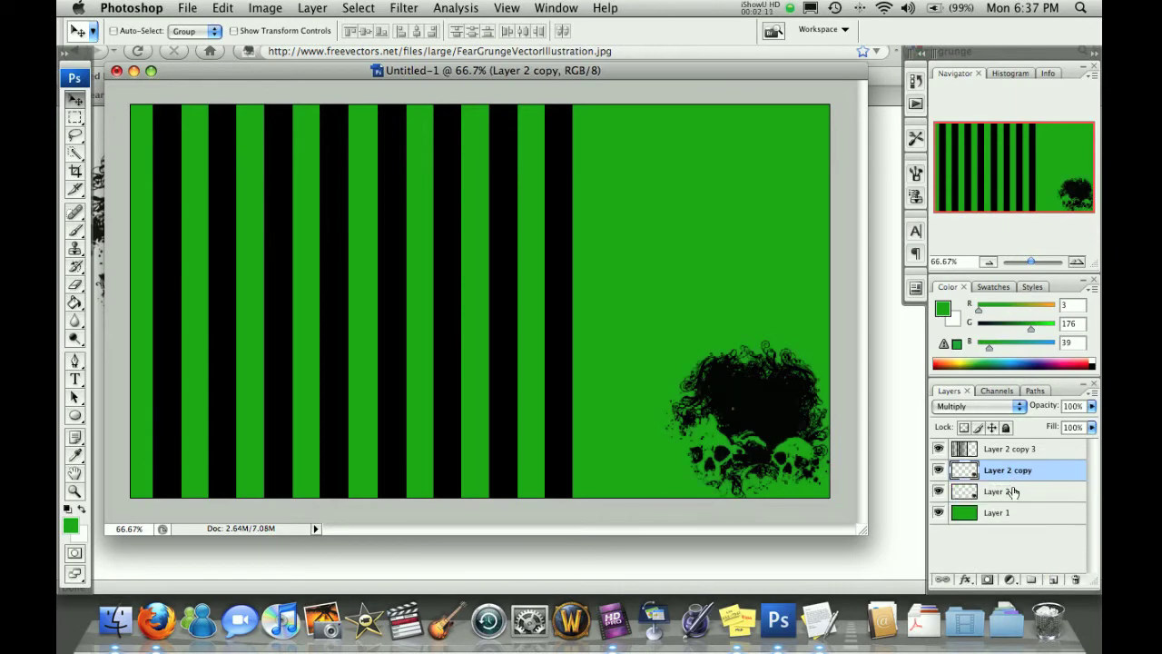
{"action": "left_click", "coordinate": [999, 494]}
{"action": "key", "text": "BackSpace"}
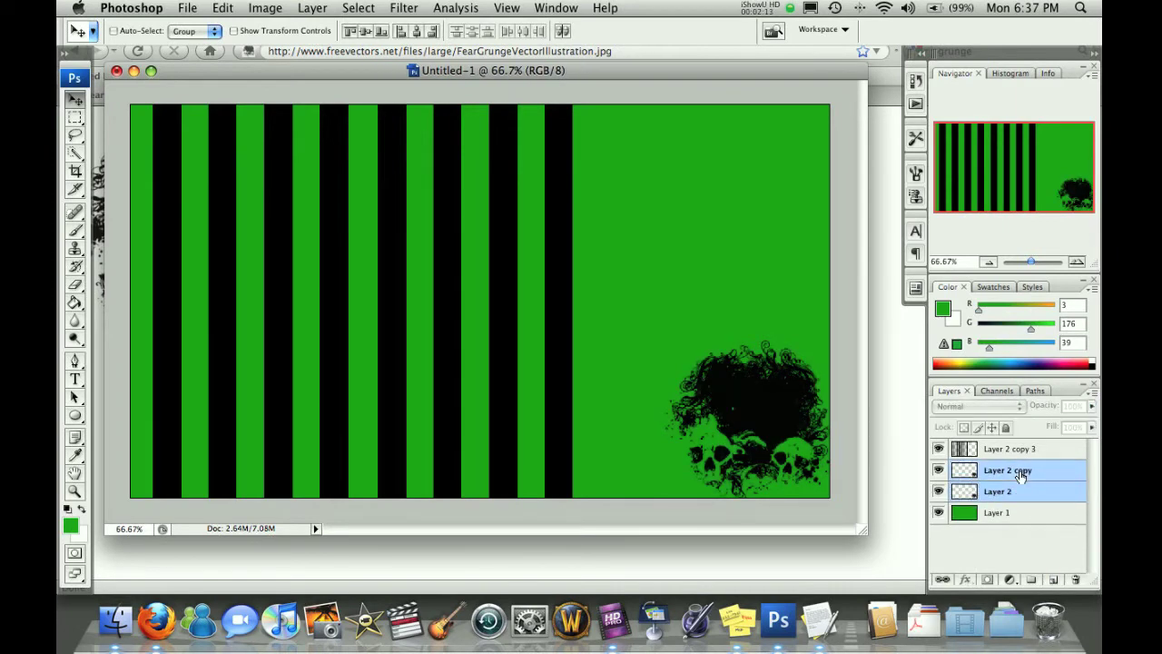
{"action": "left_click", "coordinate": [975, 405]}
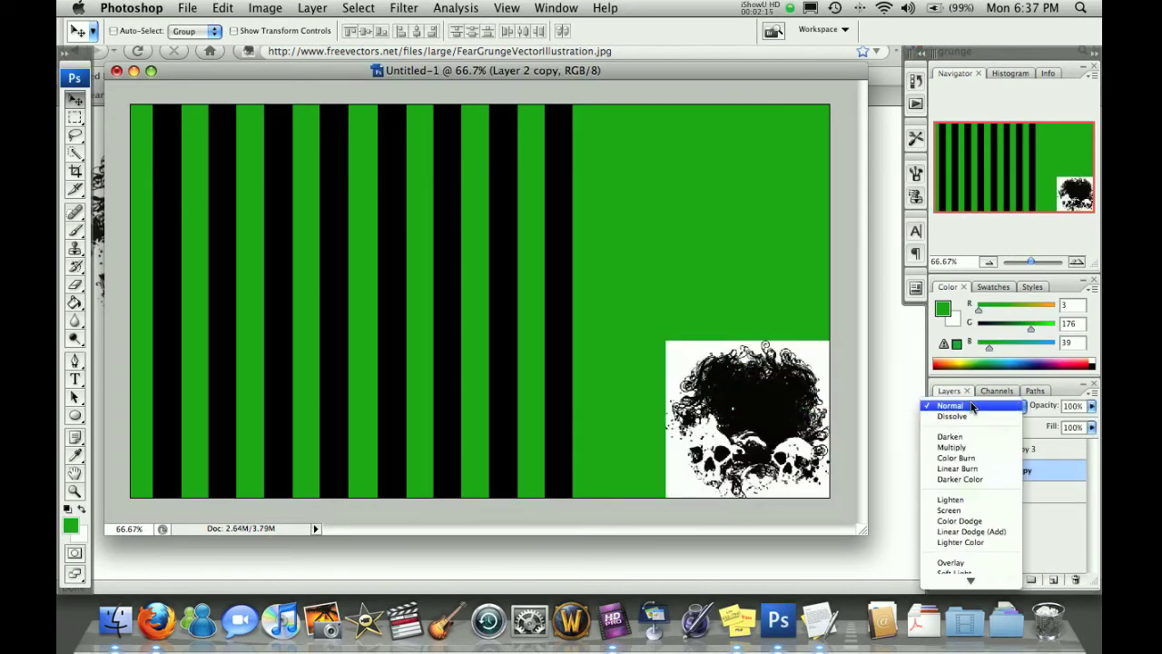
Step: Set Layer 2 copy to Multiply, duplicate it, and select the lower copy
{"action": "left_click", "coordinate": [971, 452]}
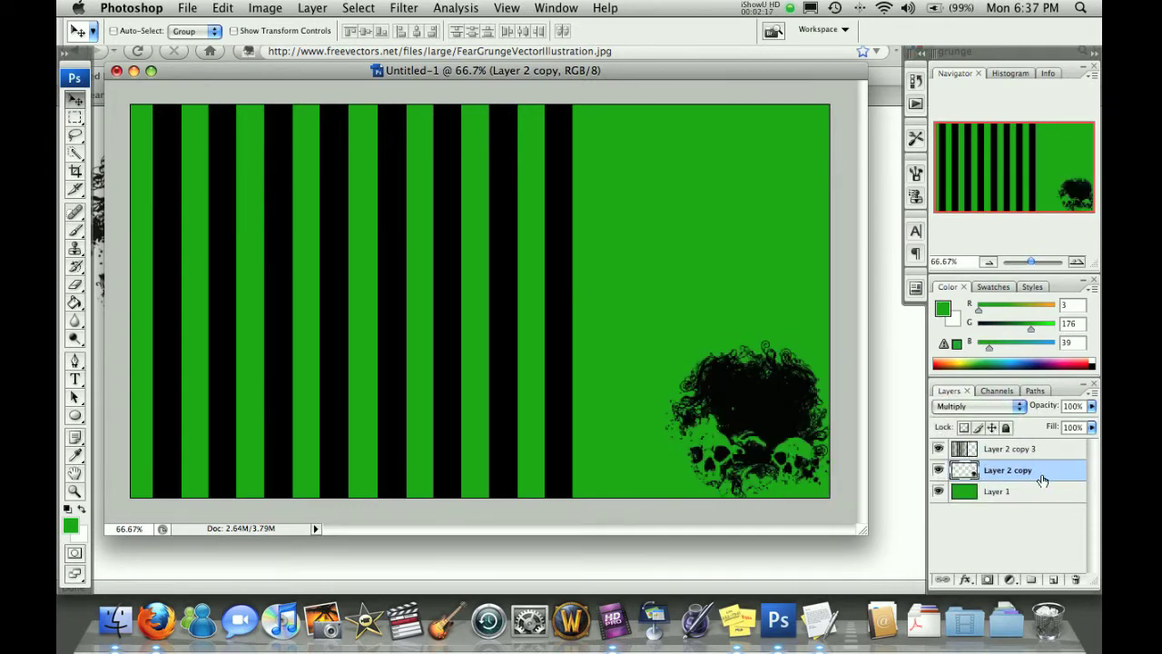
{"action": "left_click_drag", "start_coordinate": [1042, 480], "coordinate": [1052, 580]}
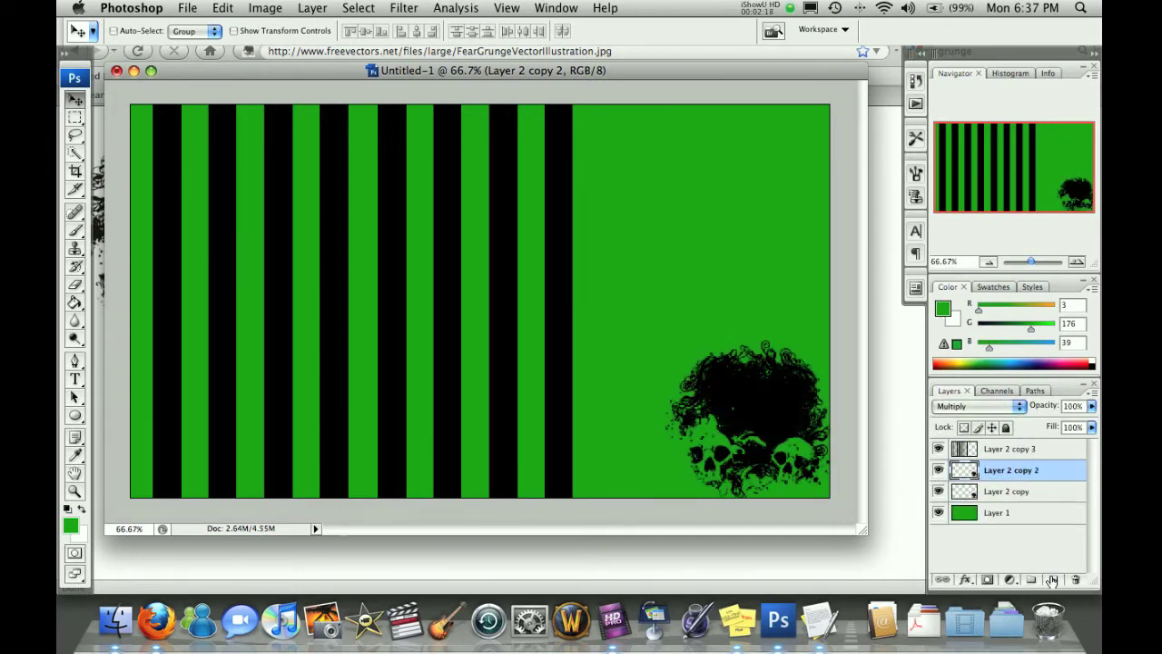
{"action": "left_click", "coordinate": [1000, 493]}
Step: Apply a Spin Radial Blur of amount 10 to the lower skull copy
{"action": "left_click", "coordinate": [413, 7]}
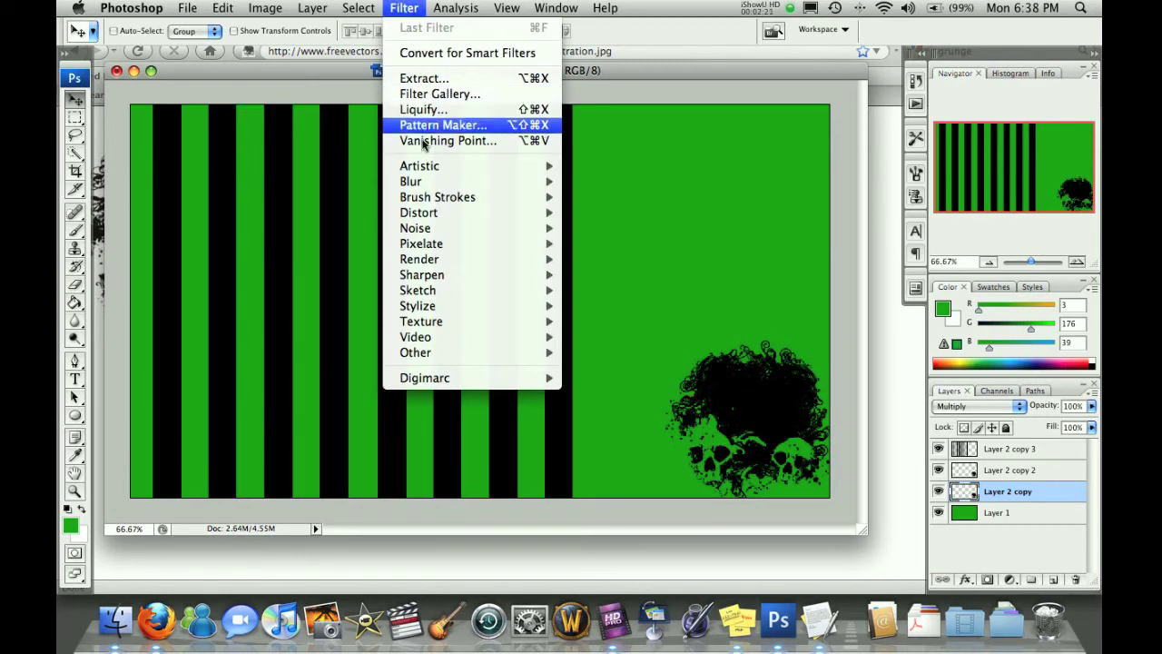
{"action": "mouse_move", "coordinate": [427, 181]}
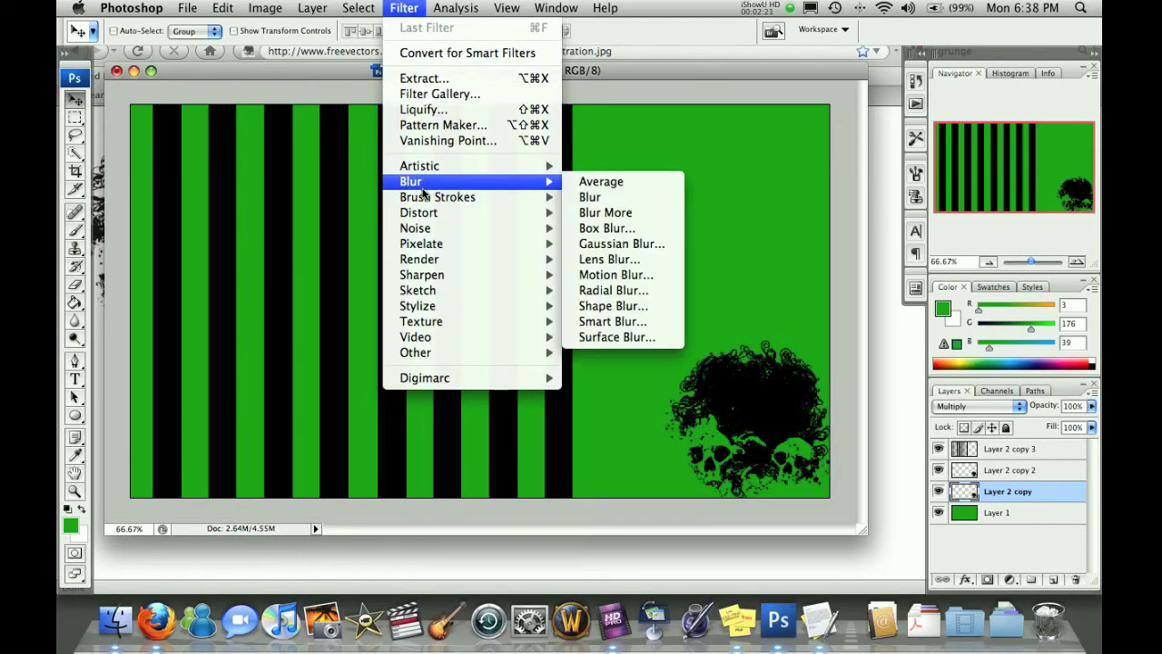
{"action": "left_click", "coordinate": [621, 292]}
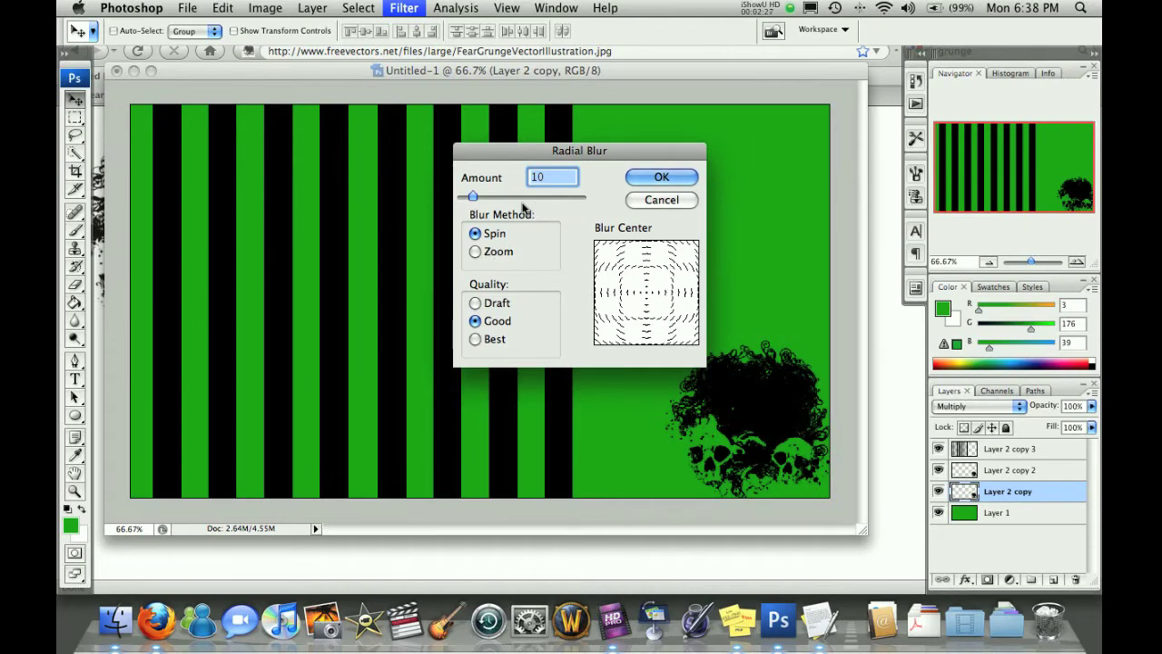
{"action": "left_click", "coordinate": [654, 177]}
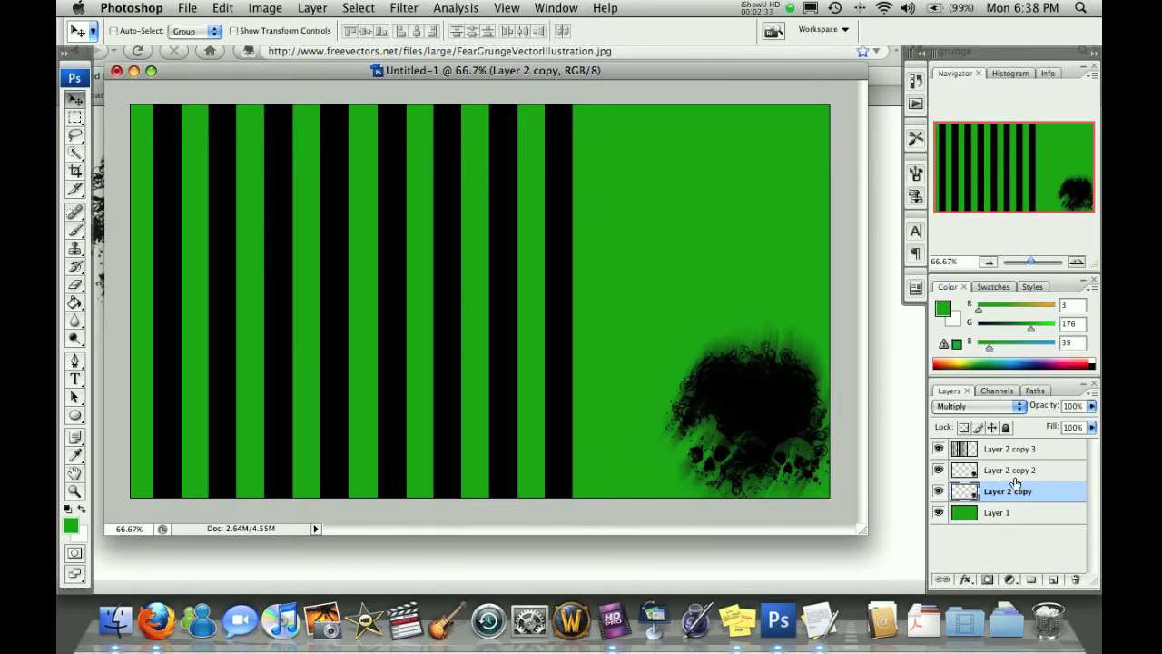
Step: In Firefox, change the search to 'grunge pattern' and browse the image results
{"action": "left_click", "coordinate": [156, 620]}
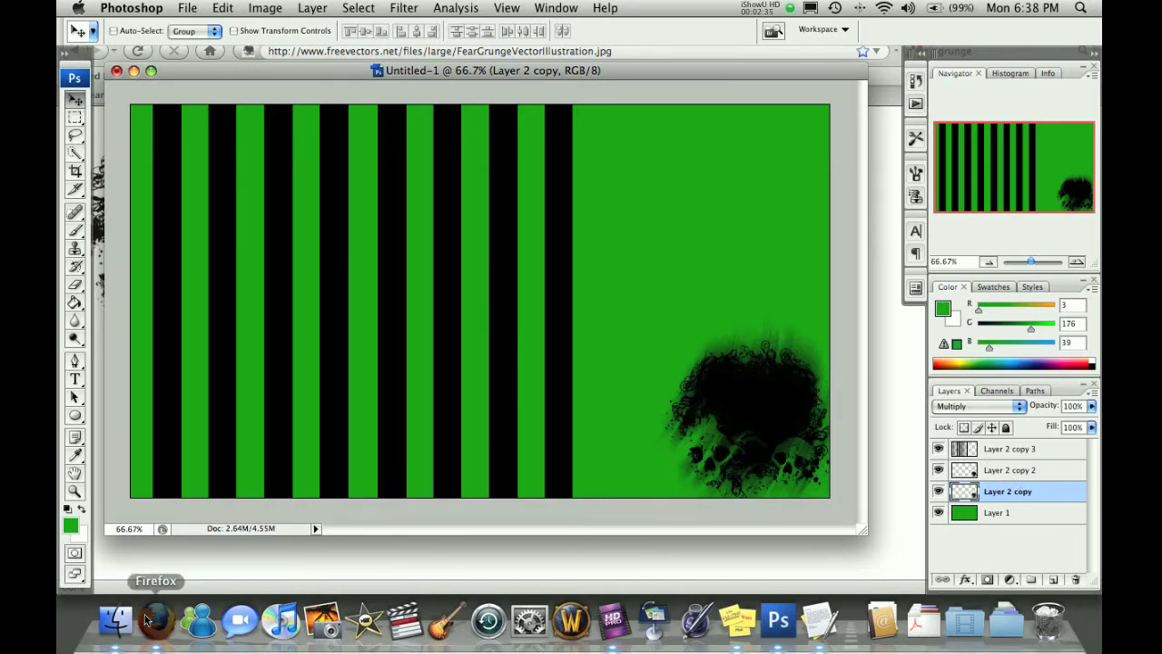
{"action": "left_click", "coordinate": [978, 50]}
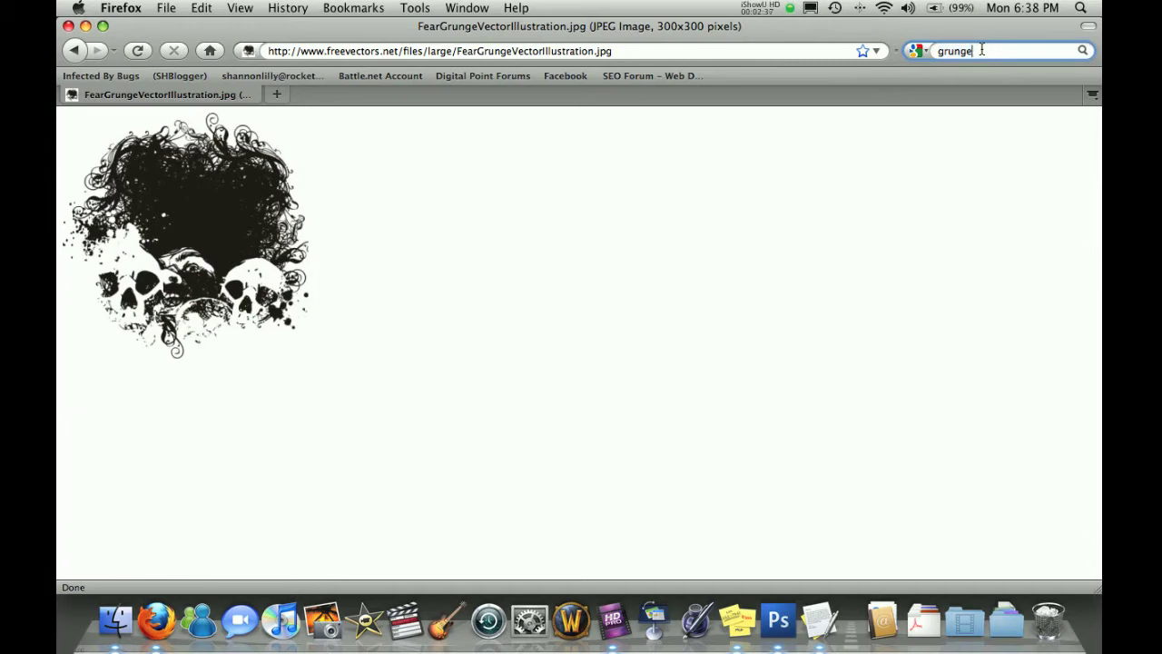
{"action": "type", "text": "pattern"}
{"action": "key", "text": "Return"}
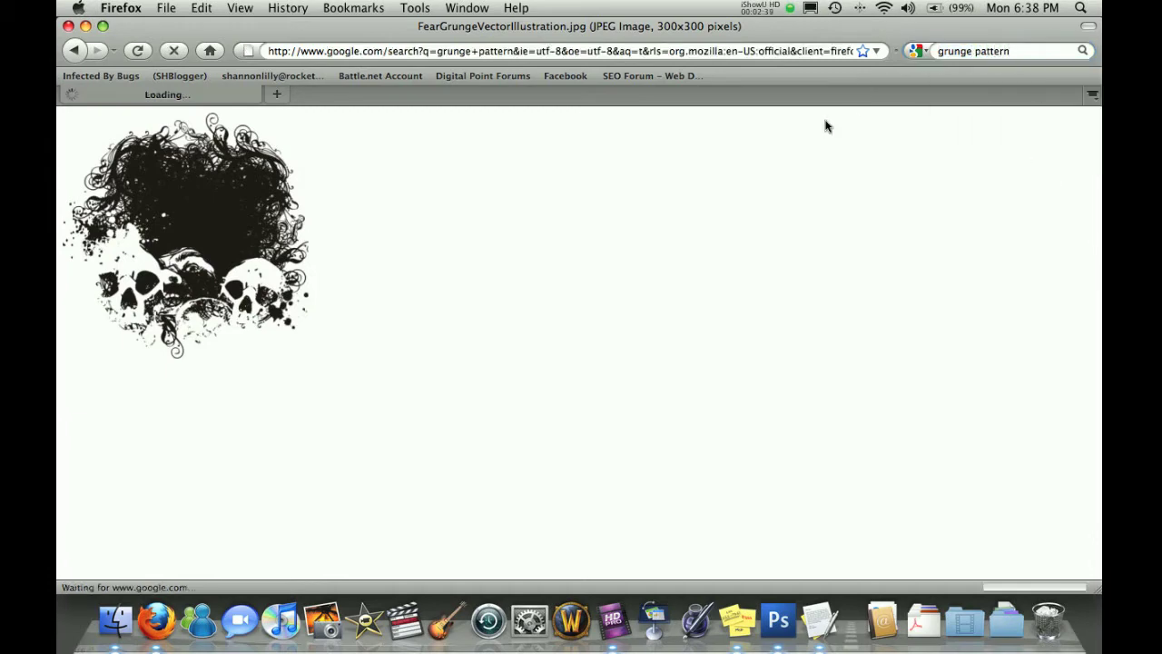
{"action": "left_click", "coordinate": [104, 125]}
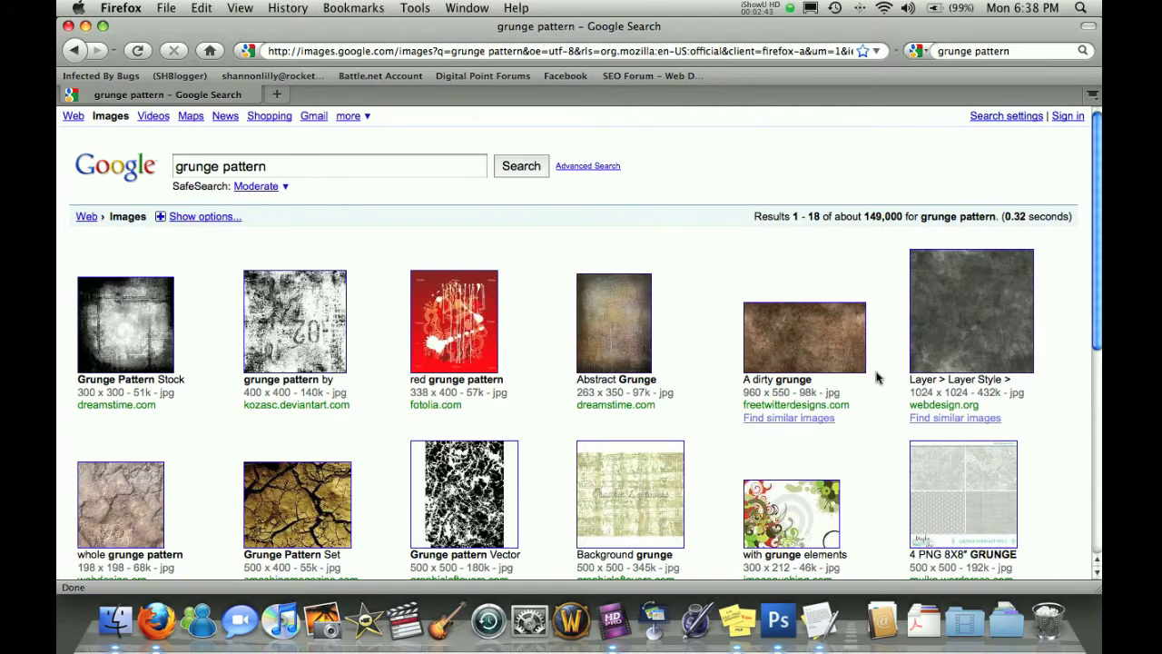
{"action": "scroll", "coordinate": [232, 336], "scroll_direction": "down", "scroll_amount": 3}
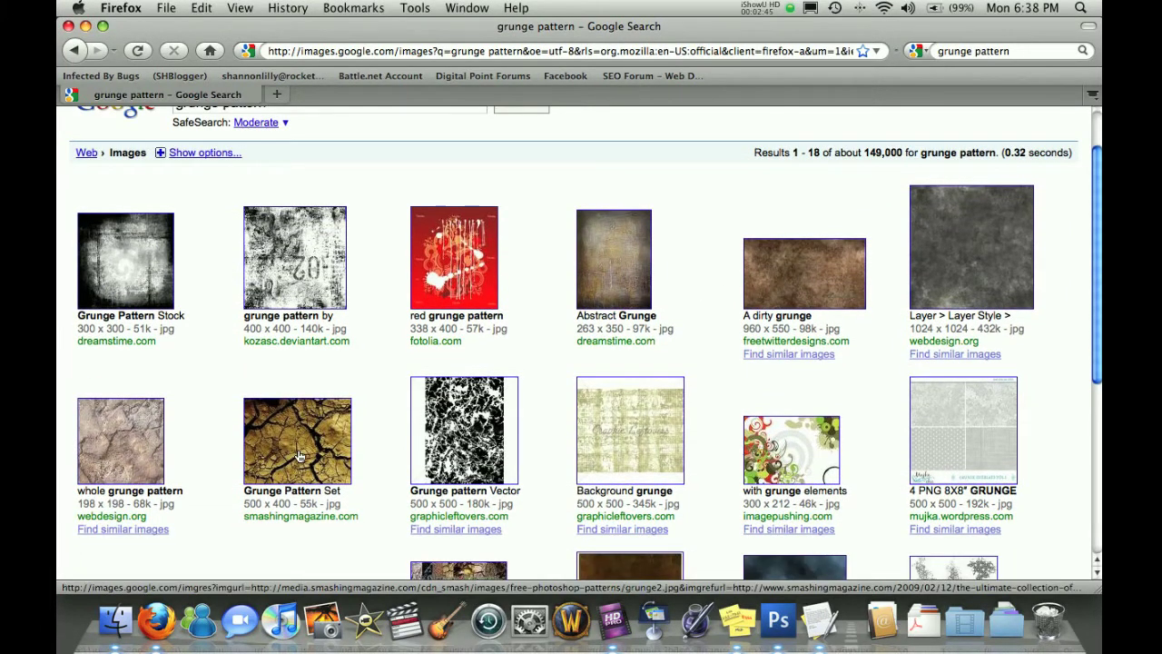
Step: Open the cracked-earth texture grunge2.jpg full size and copy the image
{"action": "left_click", "coordinate": [300, 456]}
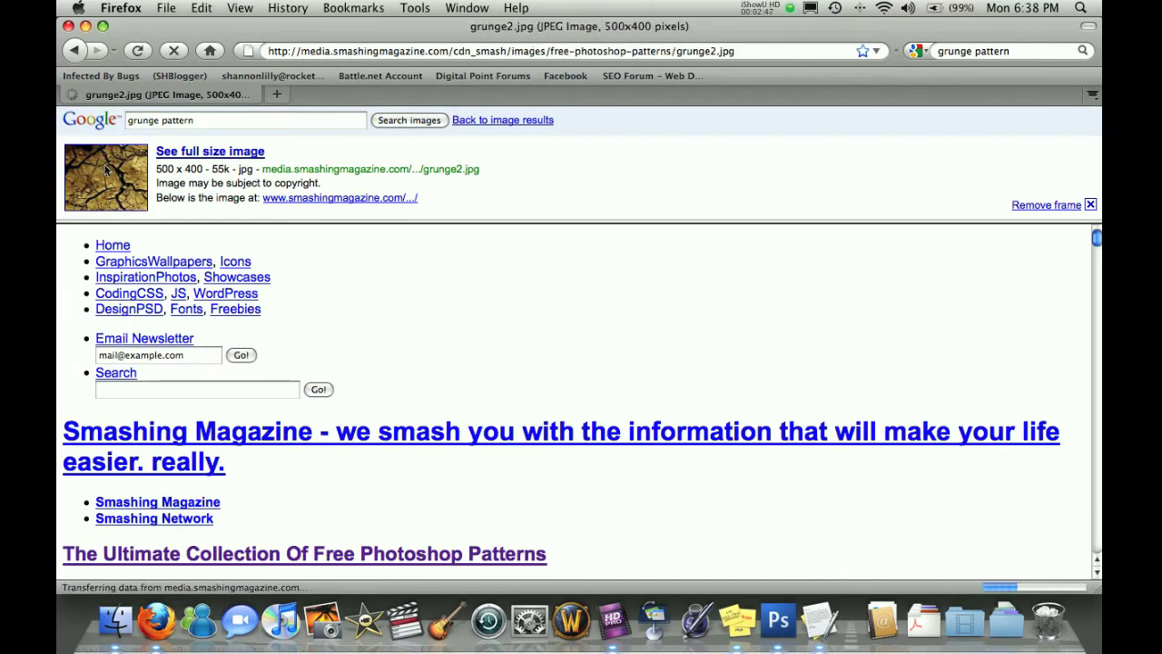
{"action": "left_click", "coordinate": [105, 171]}
{"action": "right_click", "coordinate": [214, 239]}
{"action": "left_click", "coordinate": [284, 254]}
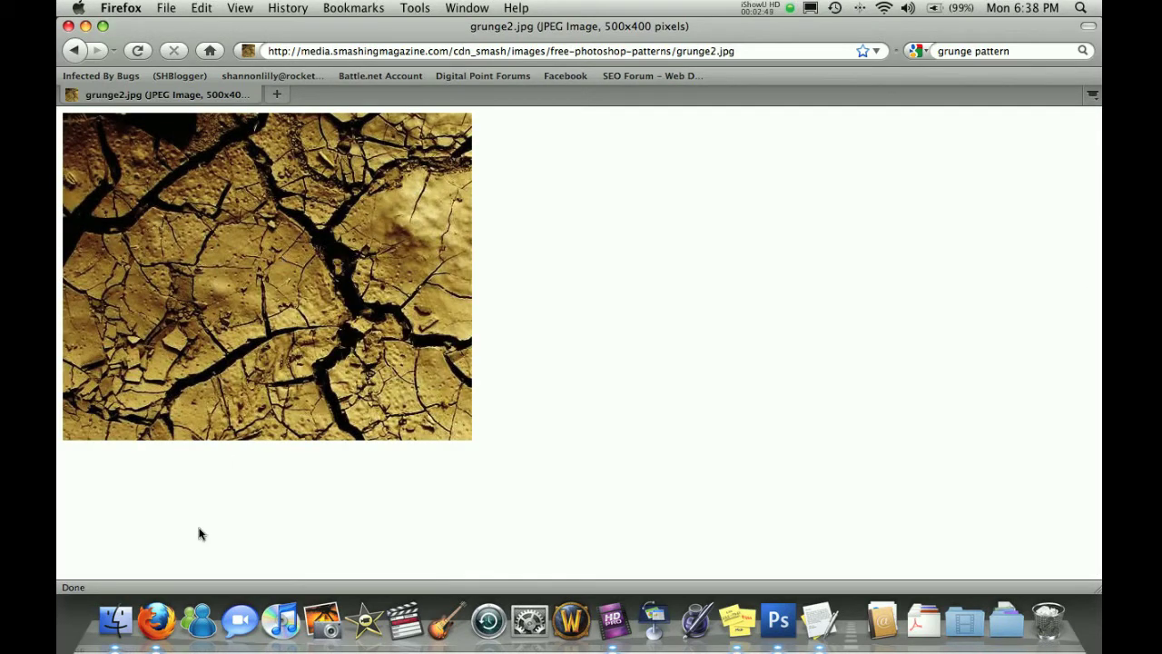
Step: Paste the cracked-earth texture into the wallpaper and scale it over most of the canvas
{"action": "left_click", "coordinate": [767, 632]}
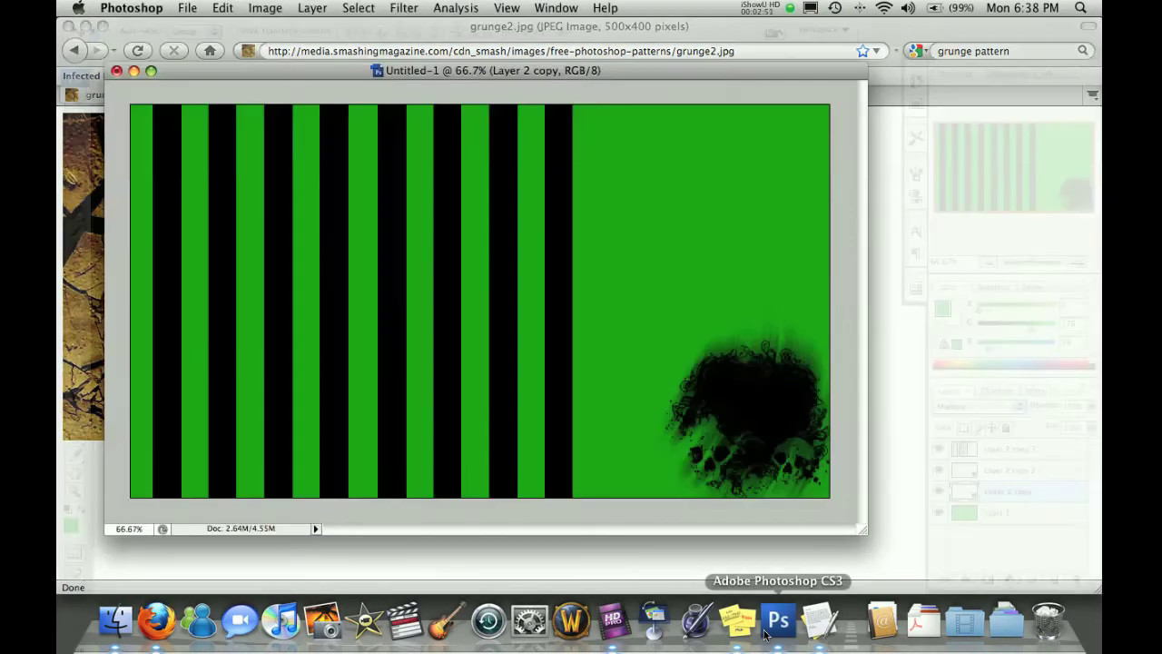
{"action": "key", "text": "super+v"}
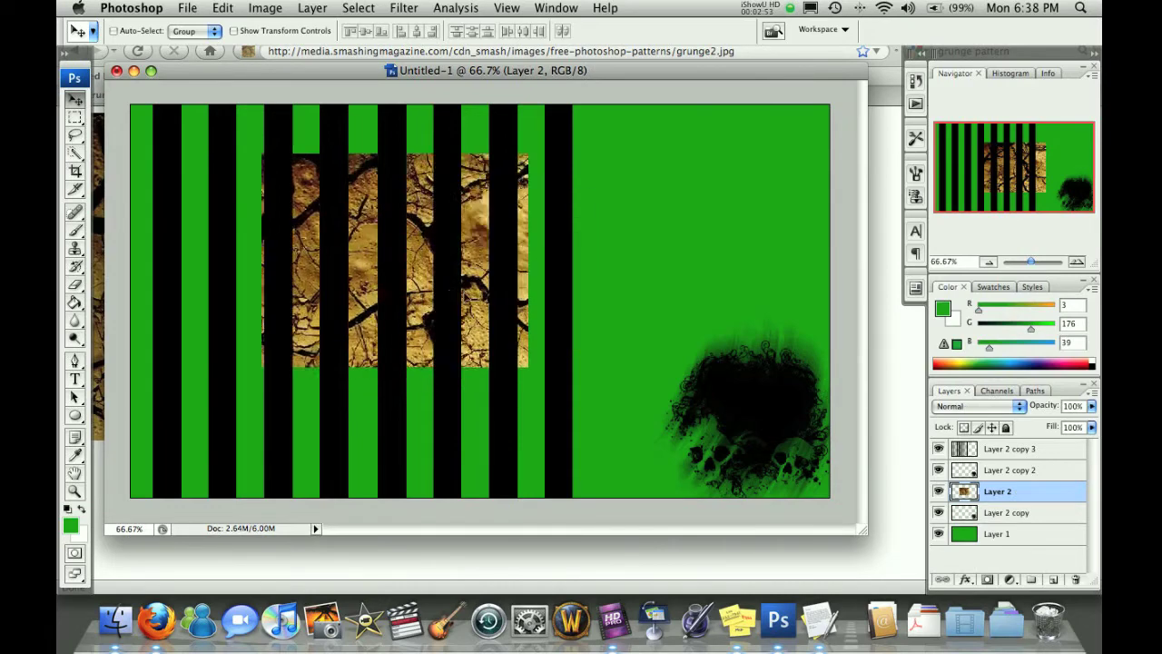
{"action": "left_click_drag", "start_coordinate": [514, 315], "coordinate": [363, 271]}
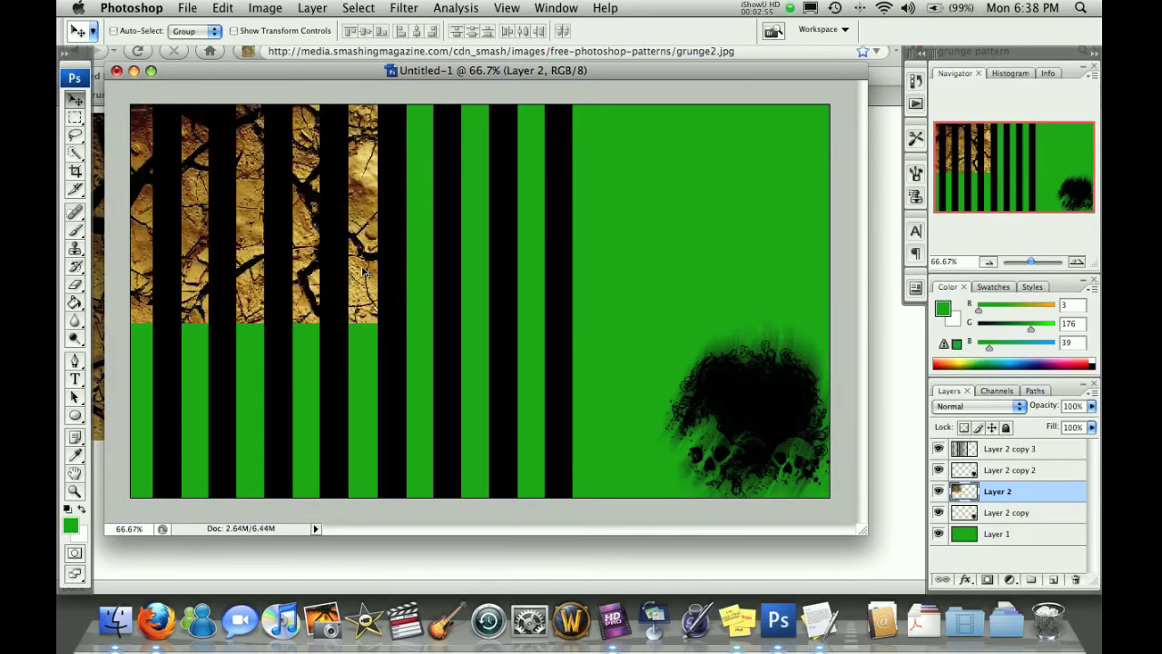
{"action": "key", "text": "super+t"}
{"action": "left_click_drag", "start_coordinate": [411, 328], "coordinate": [644, 514]}
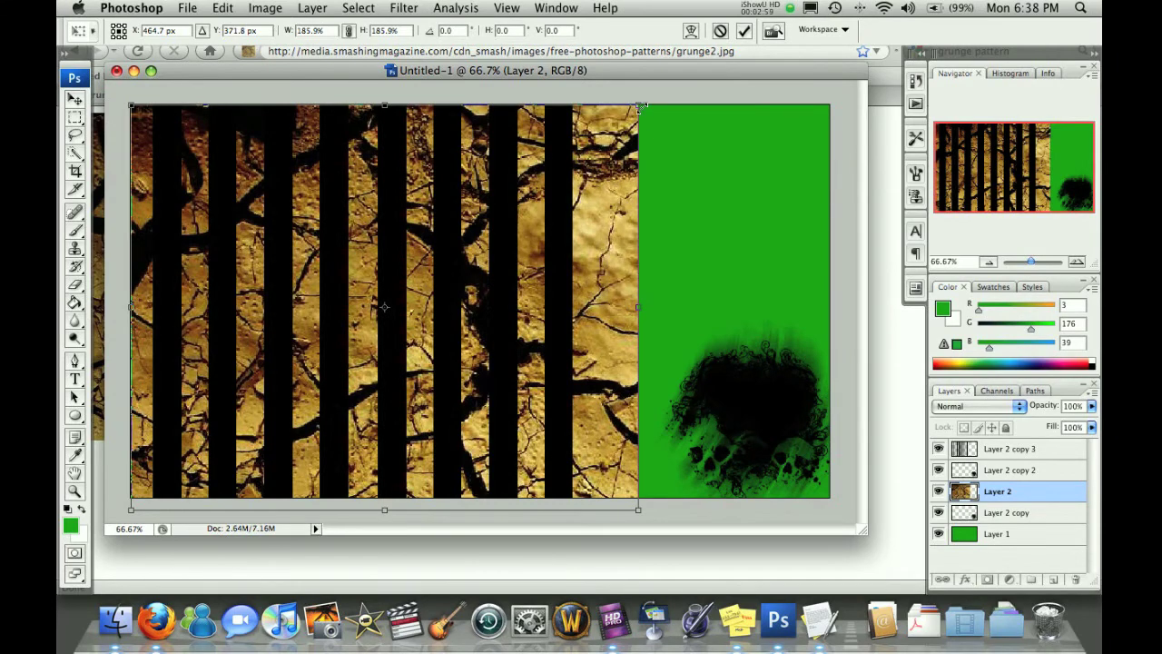
{"action": "left_click_drag", "start_coordinate": [641, 106], "coordinate": [828, 105]}
{"action": "key", "text": "Return"}
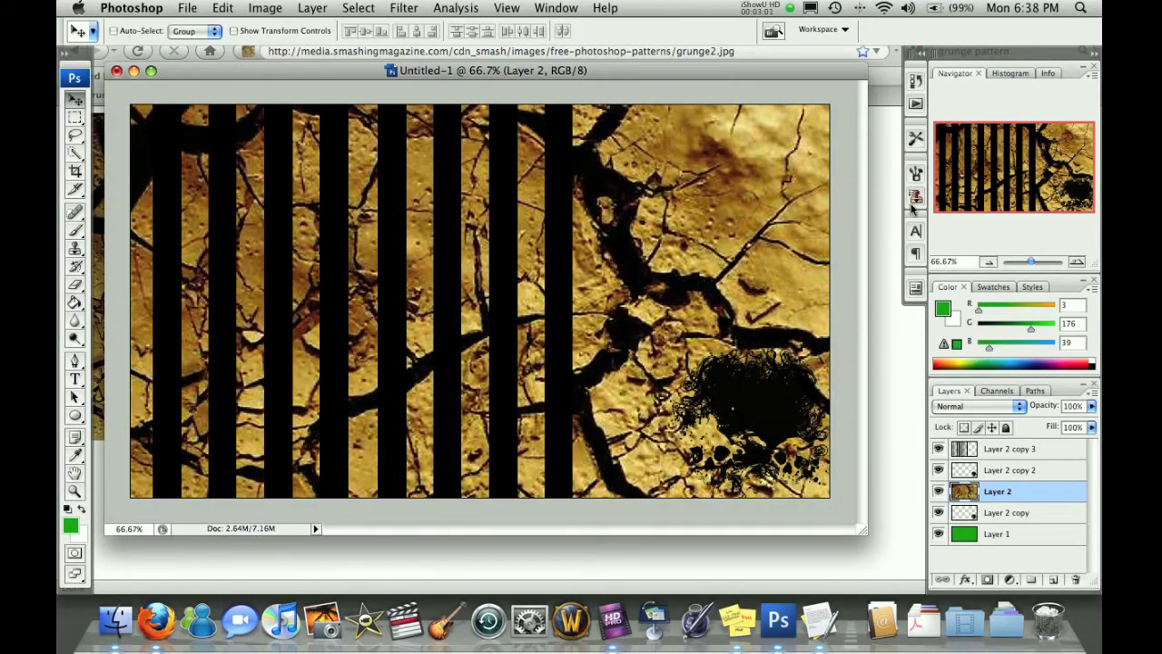
Step: Test Overlay at 62%, Linear Burn and Color Burn on the texture, settling on Hard Light
{"action": "left_click", "coordinate": [961, 405]}
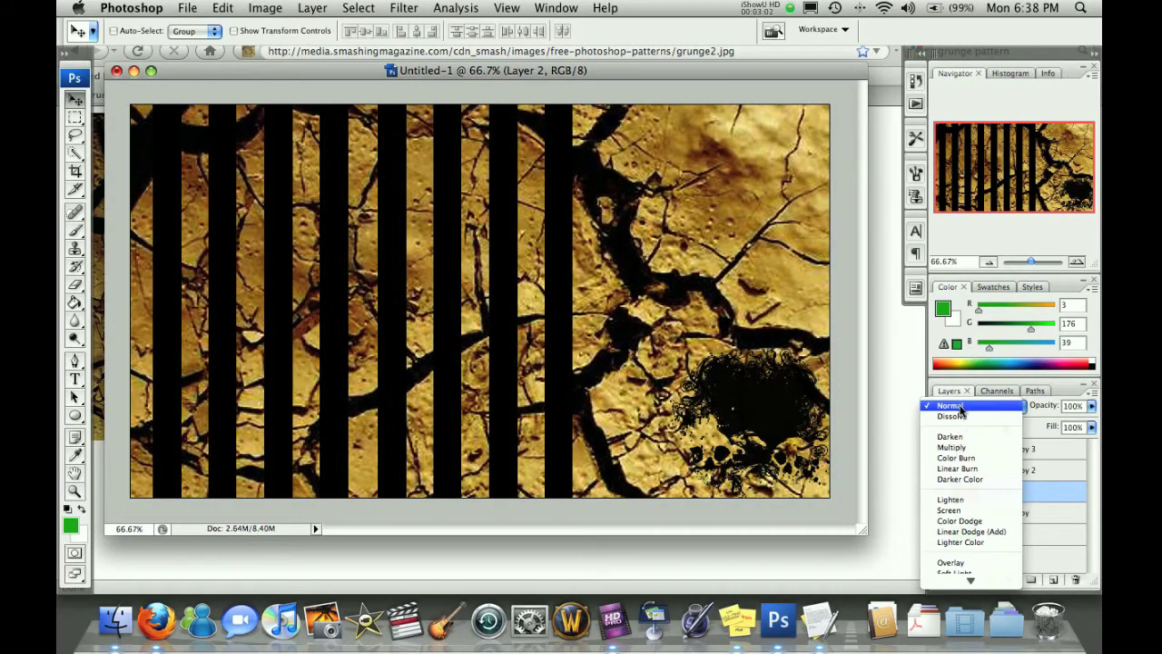
{"action": "left_click", "coordinate": [960, 563]}
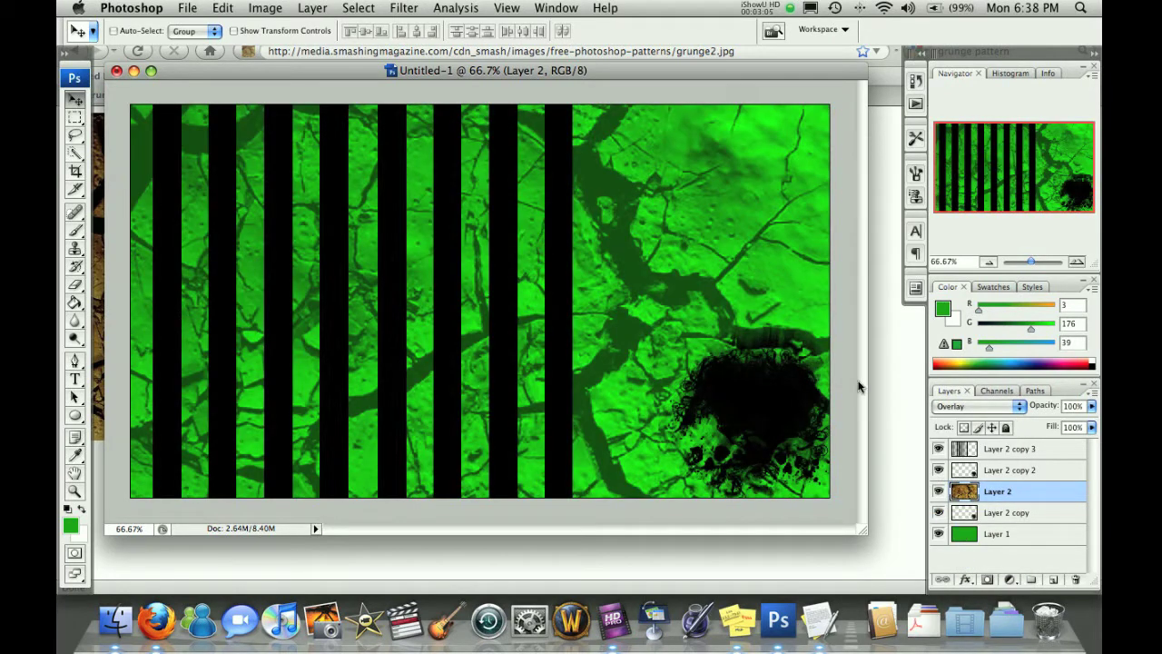
{"action": "left_click_drag", "start_coordinate": [1091, 405], "coordinate": [1059, 426]}
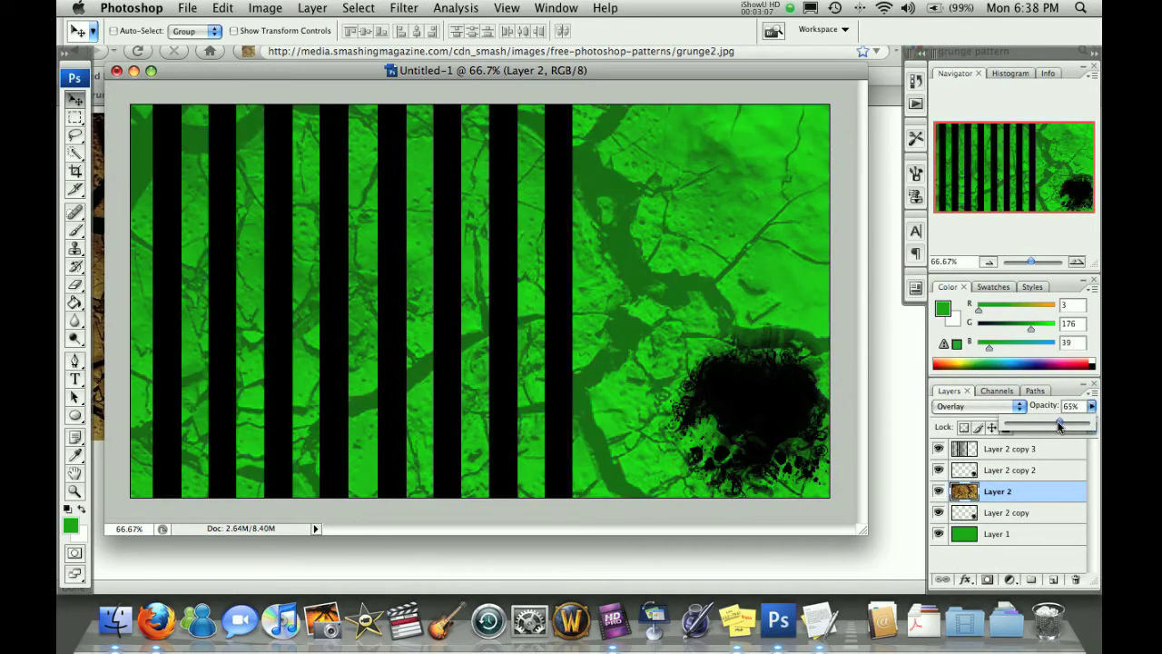
{"action": "left_click", "coordinate": [946, 404]}
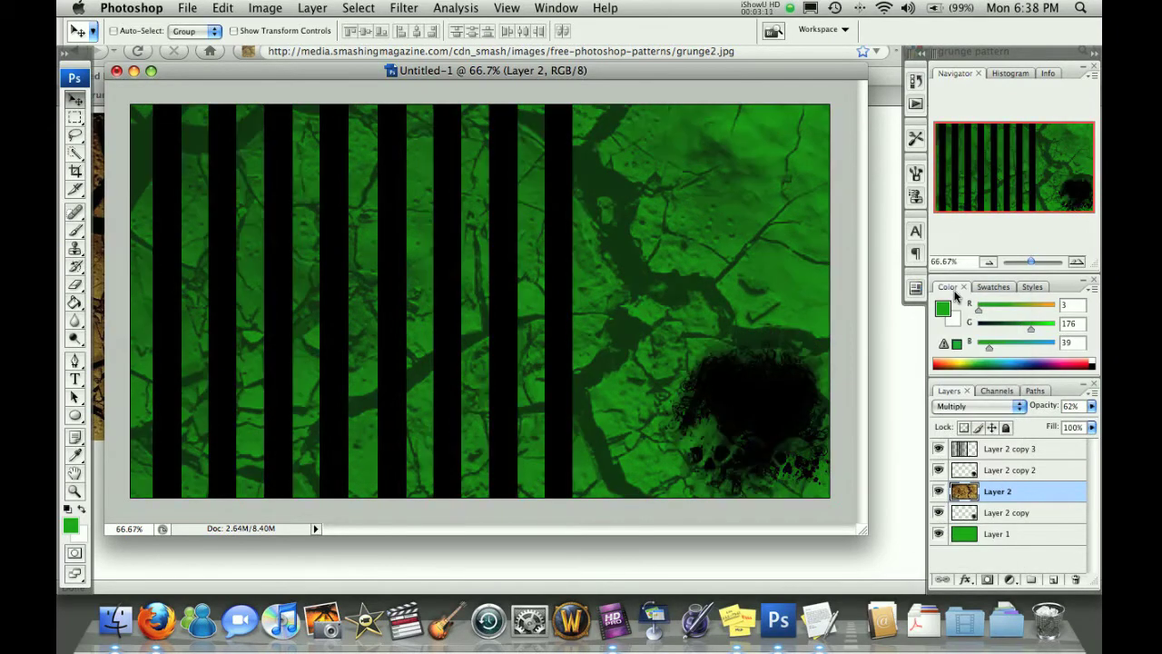
{"action": "left_click", "coordinate": [970, 406]}
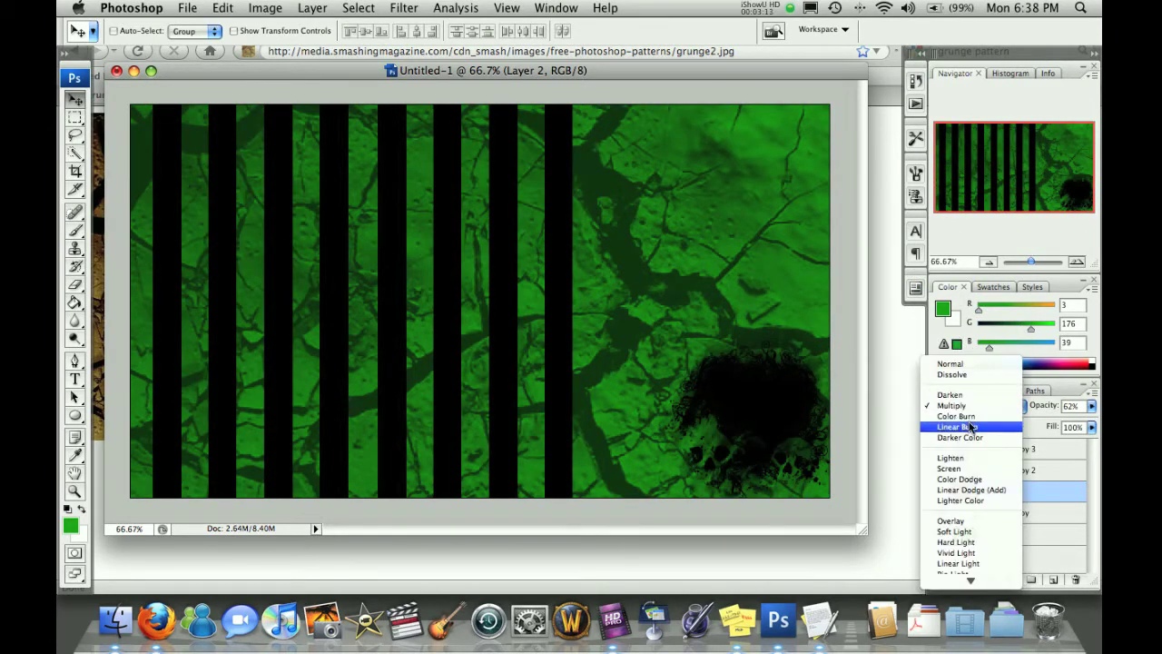
{"action": "left_click", "coordinate": [970, 426]}
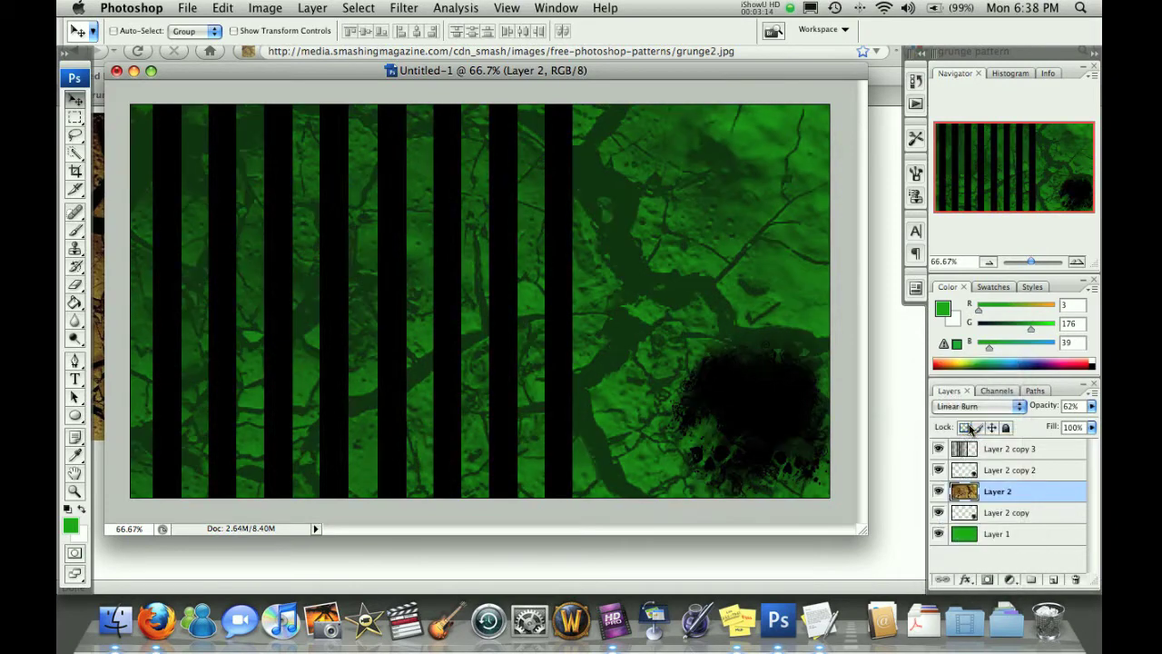
{"action": "left_click", "coordinate": [967, 408]}
{"action": "left_click", "coordinate": [968, 396]}
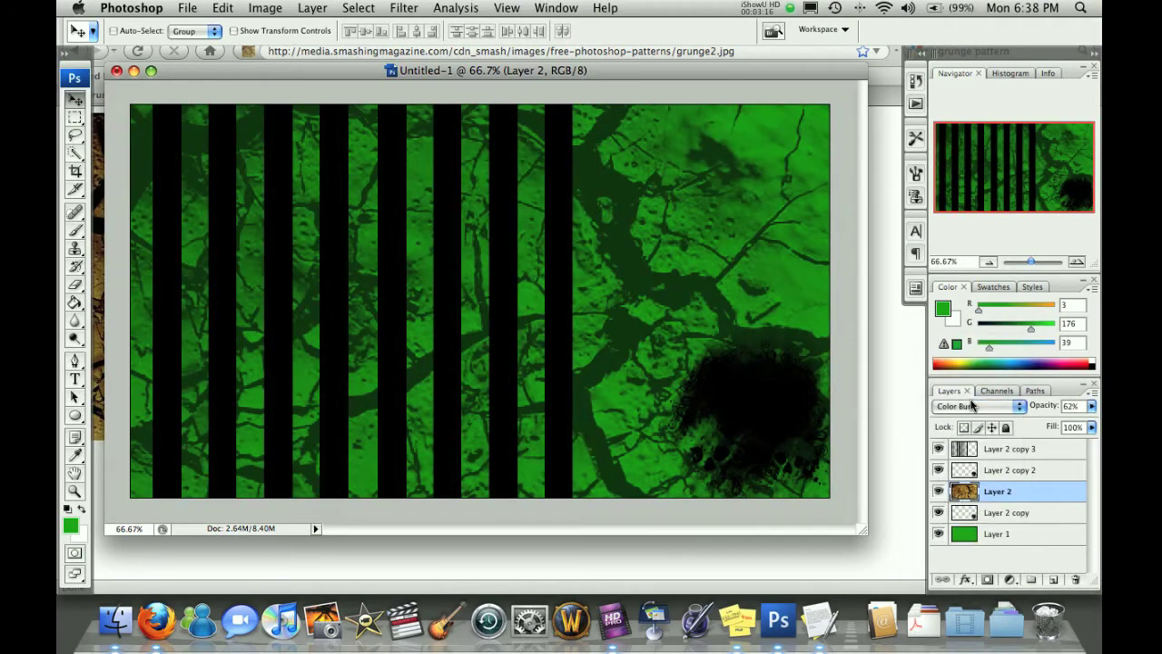
{"action": "left_click", "coordinate": [988, 408]}
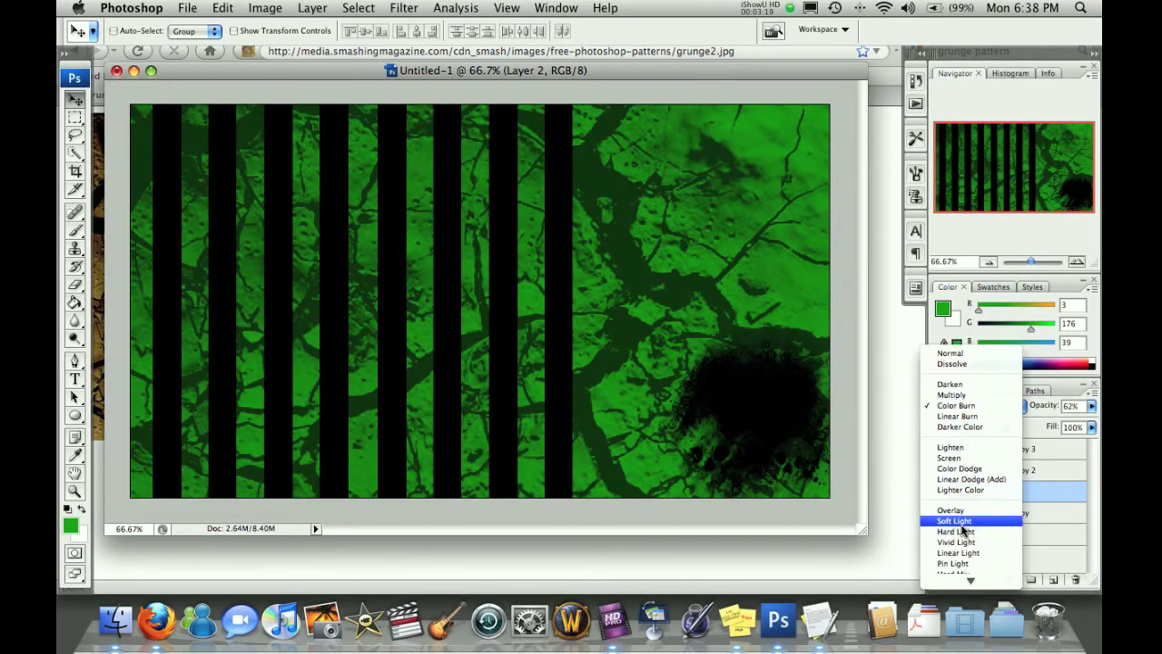
{"action": "left_click", "coordinate": [966, 533]}
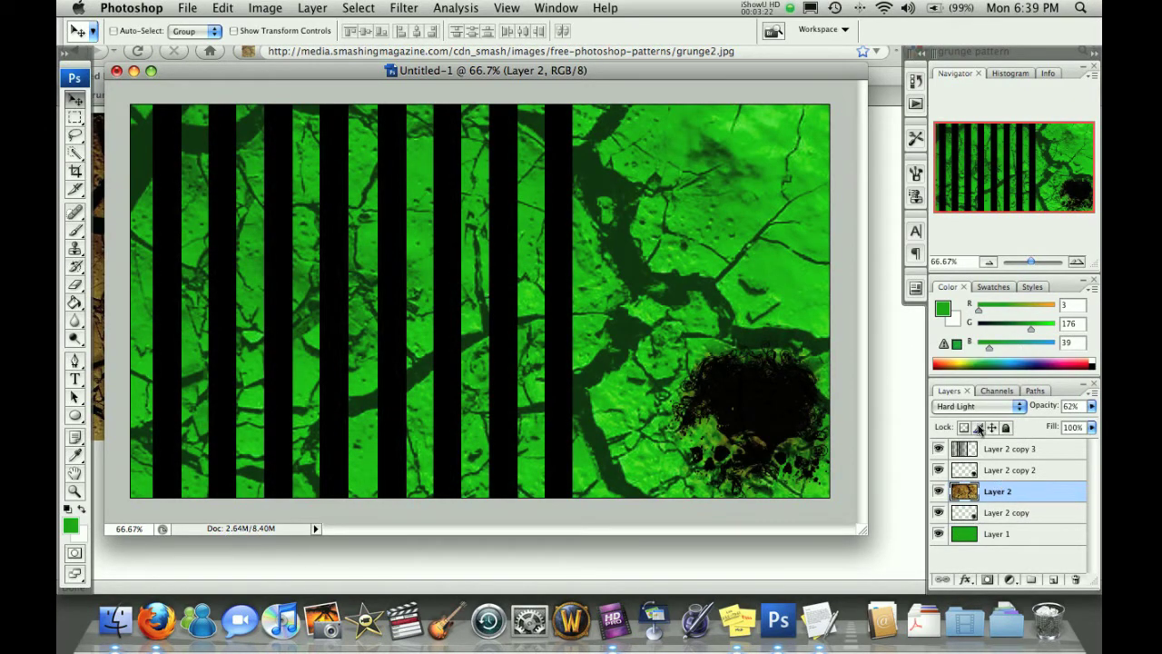
Step: Lower the texture layer's opacity to 18%
{"action": "left_click", "coordinate": [1090, 406]}
{"action": "left_click_drag", "start_coordinate": [1029, 428], "coordinate": [1026, 430]}
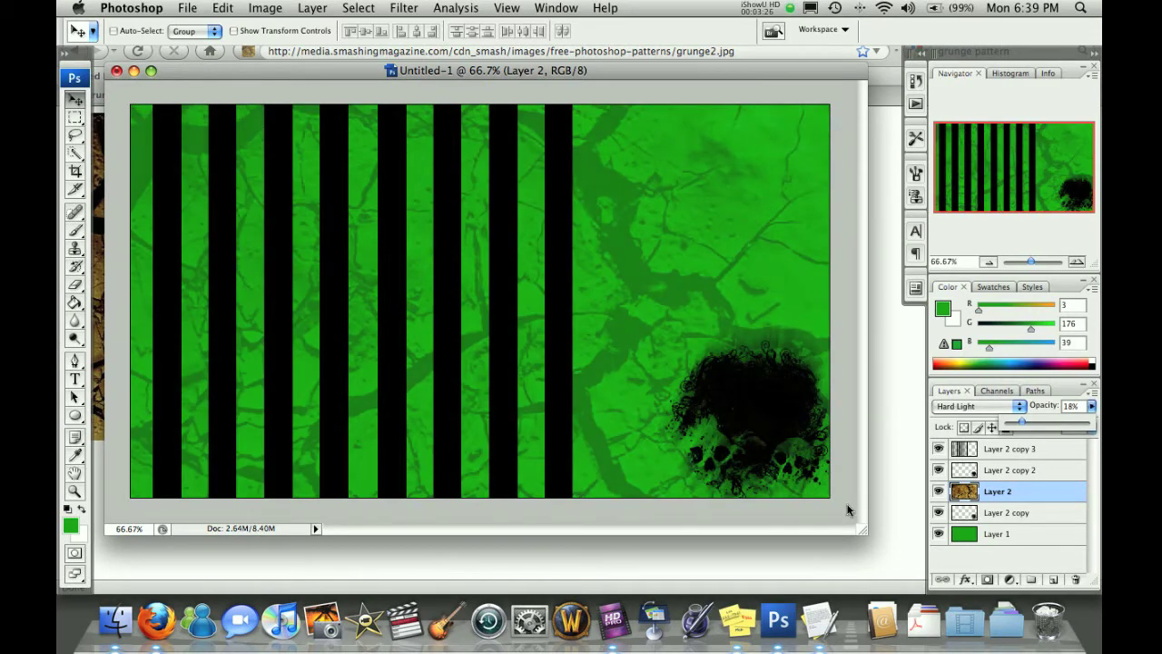
{"action": "left_click", "coordinate": [805, 551]}
Step: Return to the grunge pattern results and copy the full-size black-and-white grunge_pattern_by_KOZASC.jpg
{"action": "left_click", "coordinate": [75, 50]}
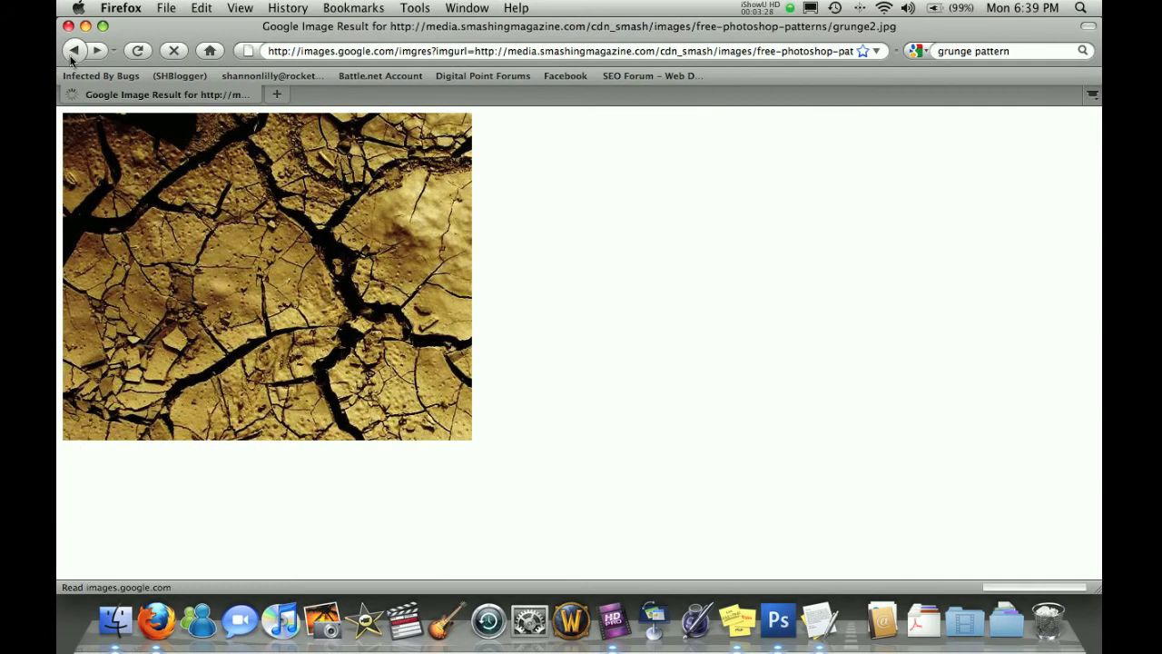
{"action": "left_click", "coordinate": [74, 50]}
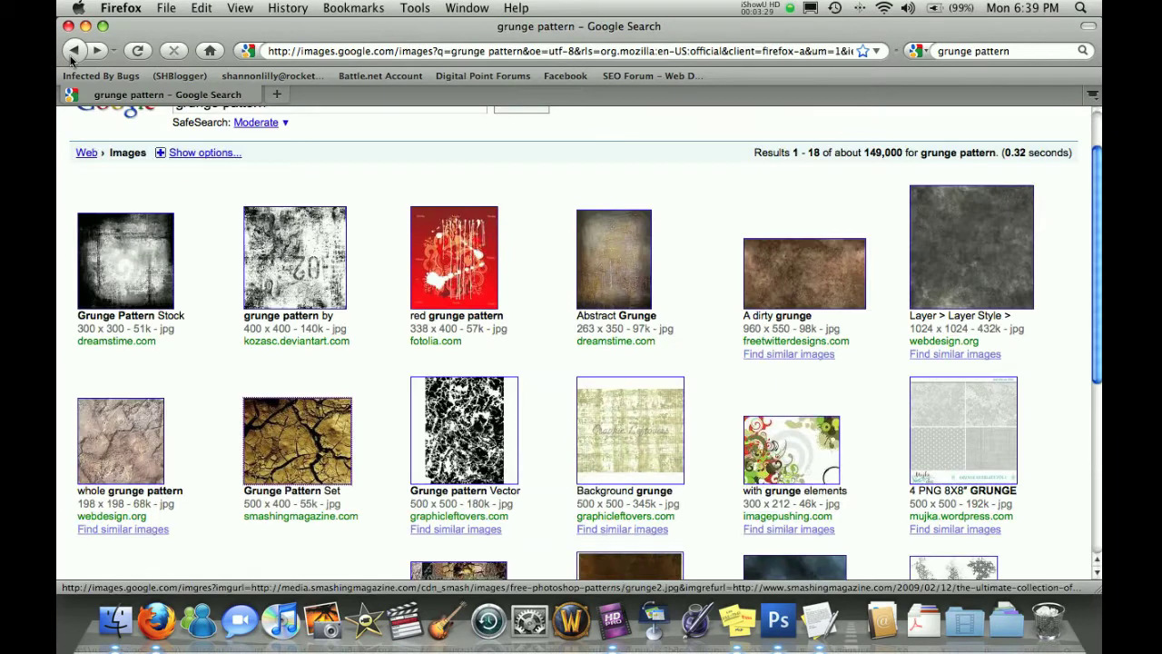
{"action": "left_click", "coordinate": [296, 281]}
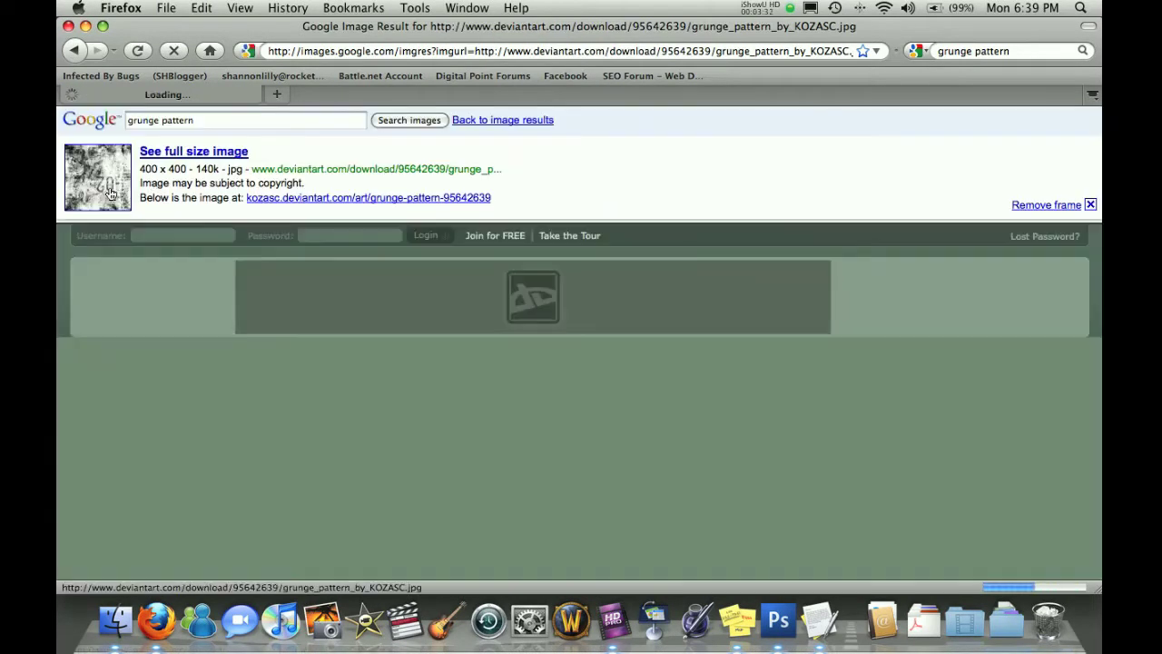
{"action": "left_click", "coordinate": [110, 194]}
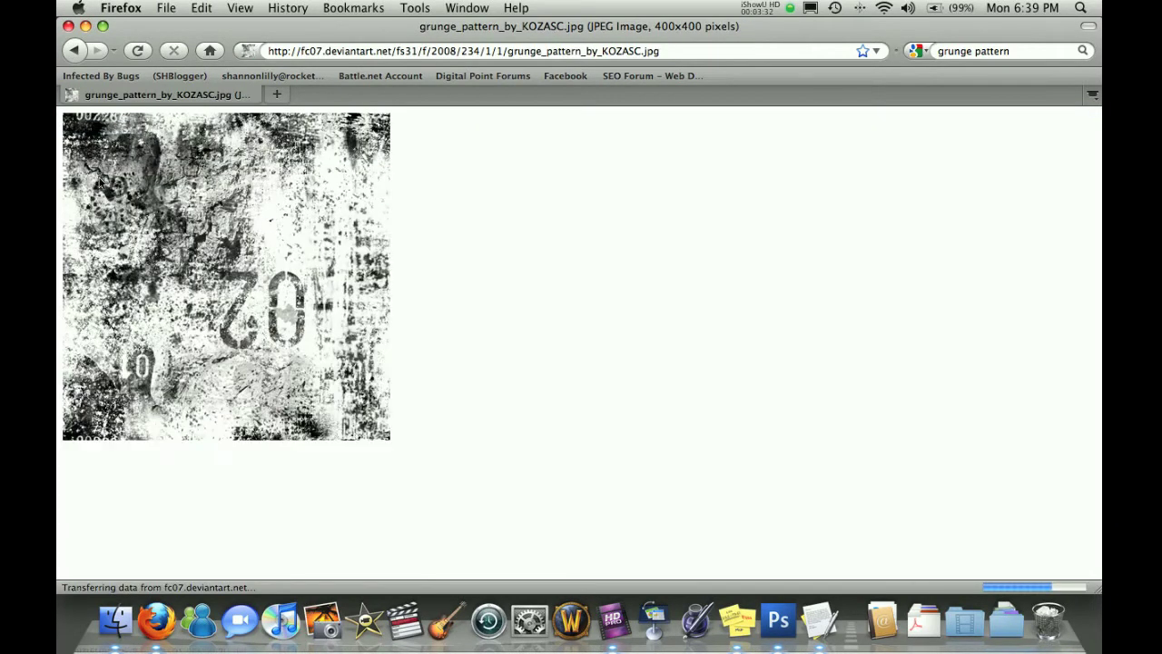
{"action": "right_click", "coordinate": [167, 234]}
{"action": "left_click", "coordinate": [235, 261]}
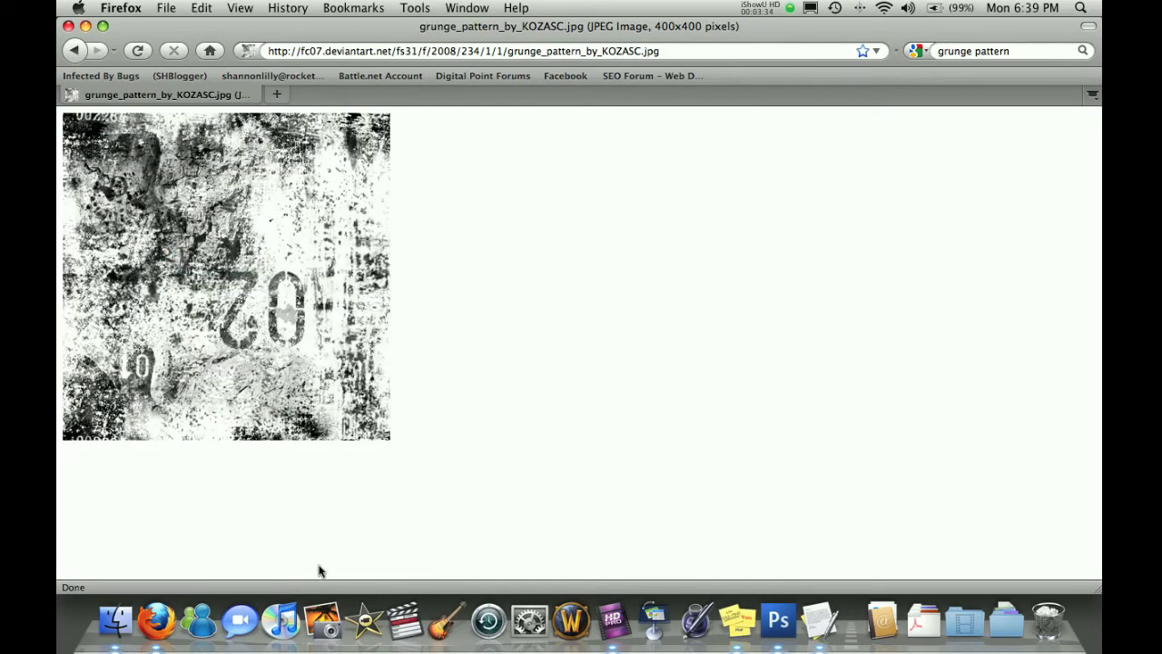
{"action": "left_click", "coordinate": [776, 636]}
Step: Paste the grunge pattern, move it to the top-right corner, and soft-erase its left edge
{"action": "key", "text": "super+v"}
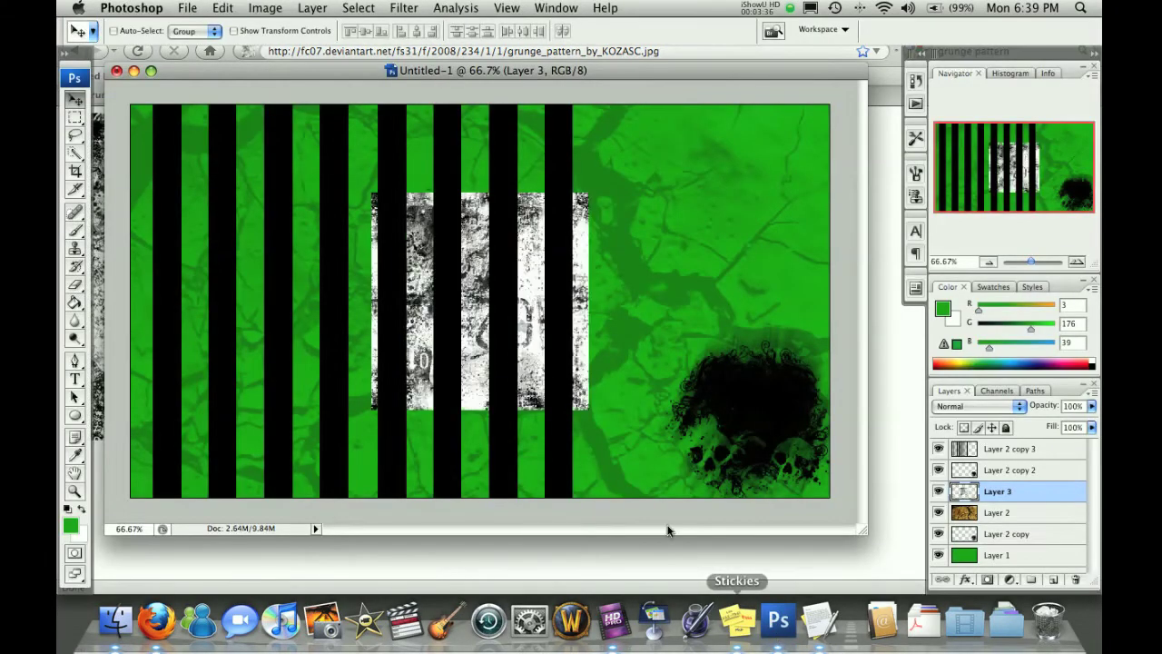
{"action": "left_click_drag", "start_coordinate": [512, 283], "coordinate": [758, 197]}
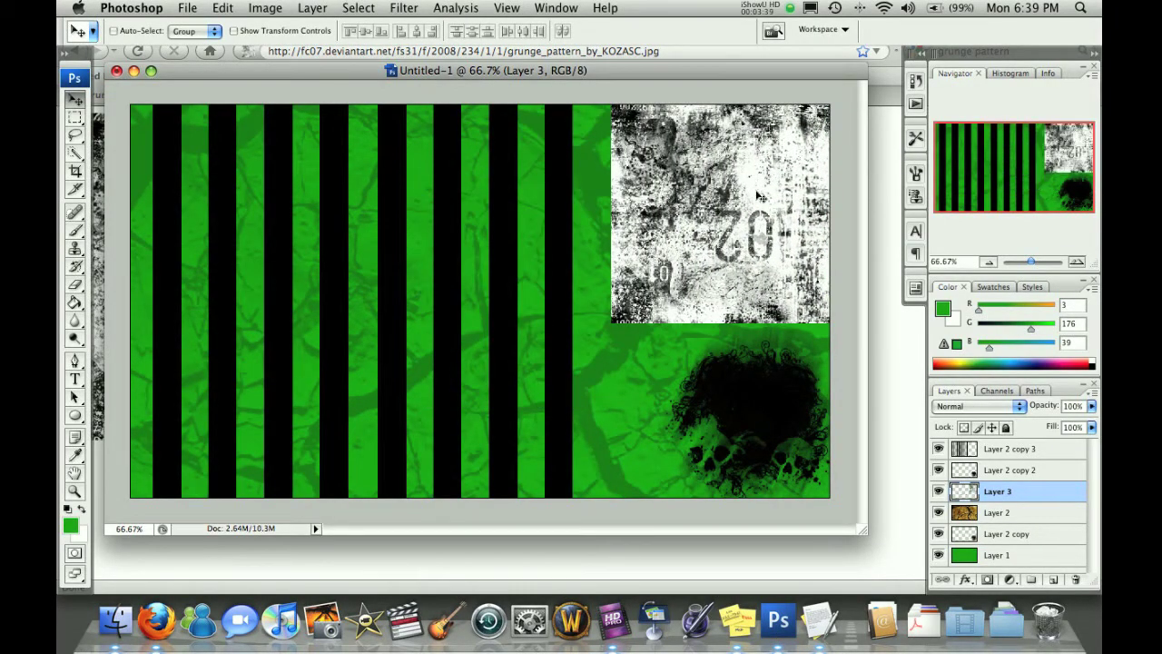
{"action": "left_click", "coordinate": [75, 284]}
{"action": "right_click", "coordinate": [655, 224]}
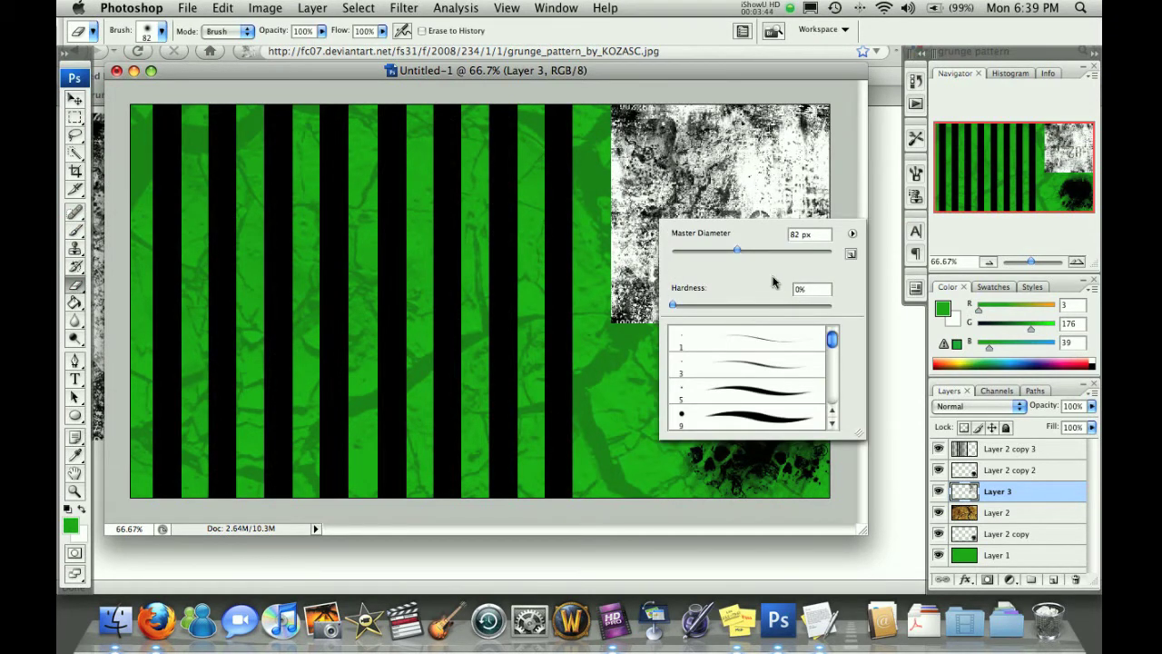
{"action": "left_click_drag", "start_coordinate": [737, 251], "coordinate": [746, 253]}
{"action": "left_click", "coordinate": [615, 91]}
{"action": "mouse_move", "coordinate": [615, 124]}
{"action": "left_mouse_down"}
{"action": "mouse_move", "coordinate": [600, 154]}
{"action": "mouse_move", "coordinate": [612, 89]}
{"action": "mouse_move", "coordinate": [629, 77]}
{"action": "mouse_move", "coordinate": [588, 182]}
{"action": "mouse_move", "coordinate": [611, 170]}
{"action": "mouse_move", "coordinate": [606, 264]}
{"action": "mouse_move", "coordinate": [613, 159]}
{"action": "mouse_move", "coordinate": [592, 346]}
{"action": "mouse_move", "coordinate": [632, 281]}
{"action": "mouse_move", "coordinate": [624, 314]}
{"action": "mouse_move", "coordinate": [756, 335]}
{"action": "mouse_move", "coordinate": [827, 330]}
{"action": "mouse_move", "coordinate": [668, 335]}
{"action": "left_mouse_up"}
Step: Enlarge the soft eraser to 401 px and fade the pattern's upper-left and lower edges
{"action": "right_click", "coordinate": [668, 335]}
{"action": "left_click_drag", "start_coordinate": [751, 367], "coordinate": [807, 367]}
{"action": "left_click", "coordinate": [643, 295]}
{"action": "mouse_move", "coordinate": [532, 194]}
{"action": "left_mouse_down"}
{"action": "mouse_move", "coordinate": [585, 164]}
{"action": "mouse_move", "coordinate": [610, 117]}
{"action": "left_mouse_up"}
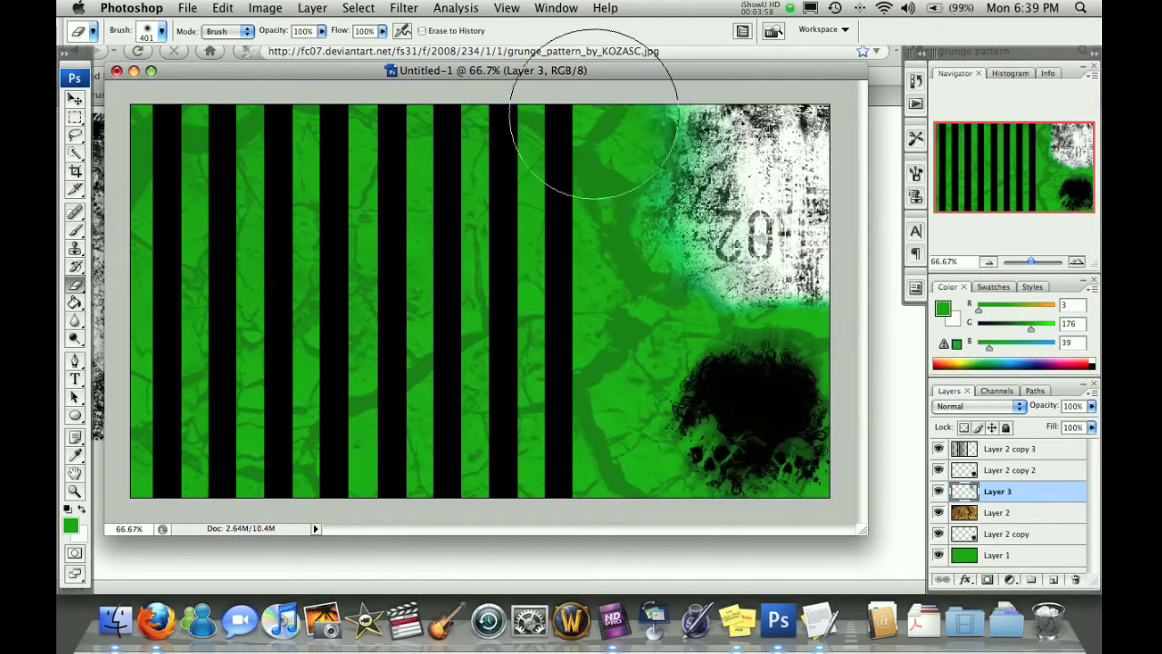
{"action": "mouse_move", "coordinate": [726, 400]}
{"action": "left_mouse_down"}
{"action": "mouse_move", "coordinate": [810, 383]}
{"action": "mouse_move", "coordinate": [767, 340]}
{"action": "left_mouse_up"}
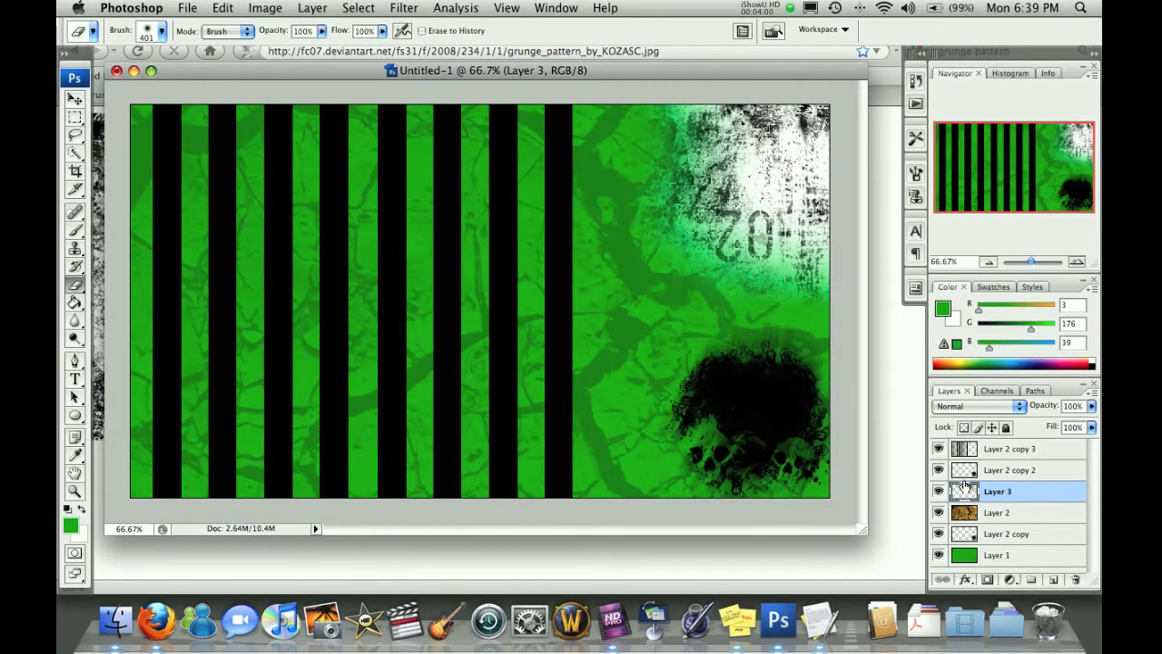
Step: Set the grunge image layer (Layer 3) to Multiply, and the cracked texture (Layer 2) to Multiply at 70% fill
{"action": "left_click", "coordinate": [958, 409]}
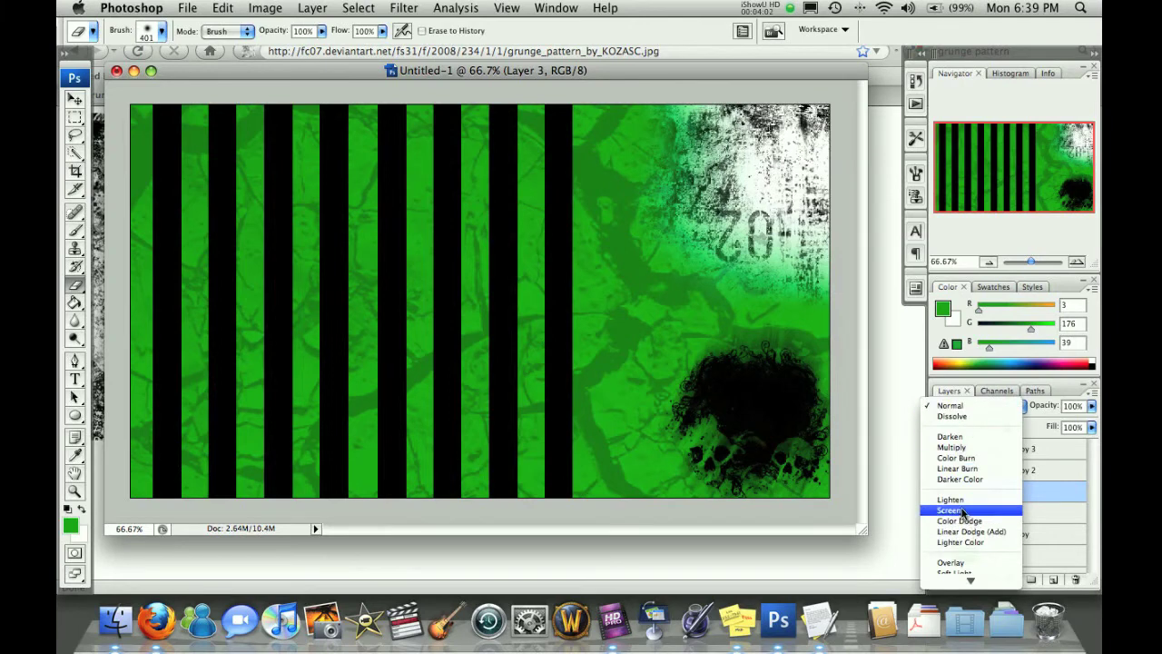
{"action": "left_click", "coordinate": [961, 447]}
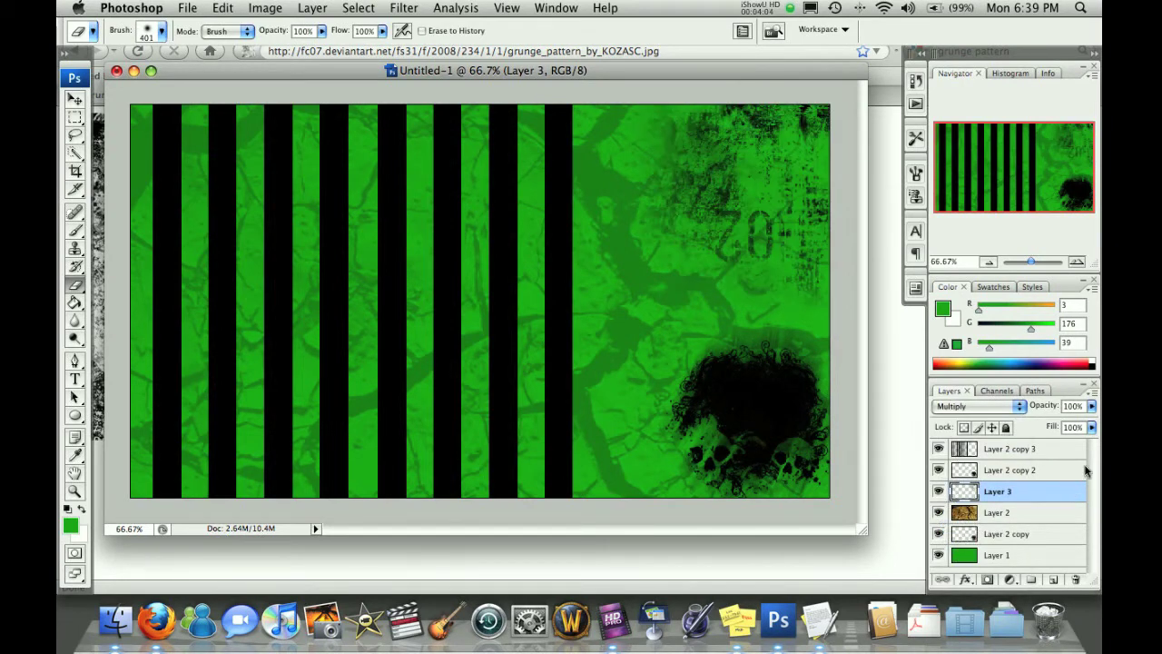
{"action": "left_click", "coordinate": [987, 518]}
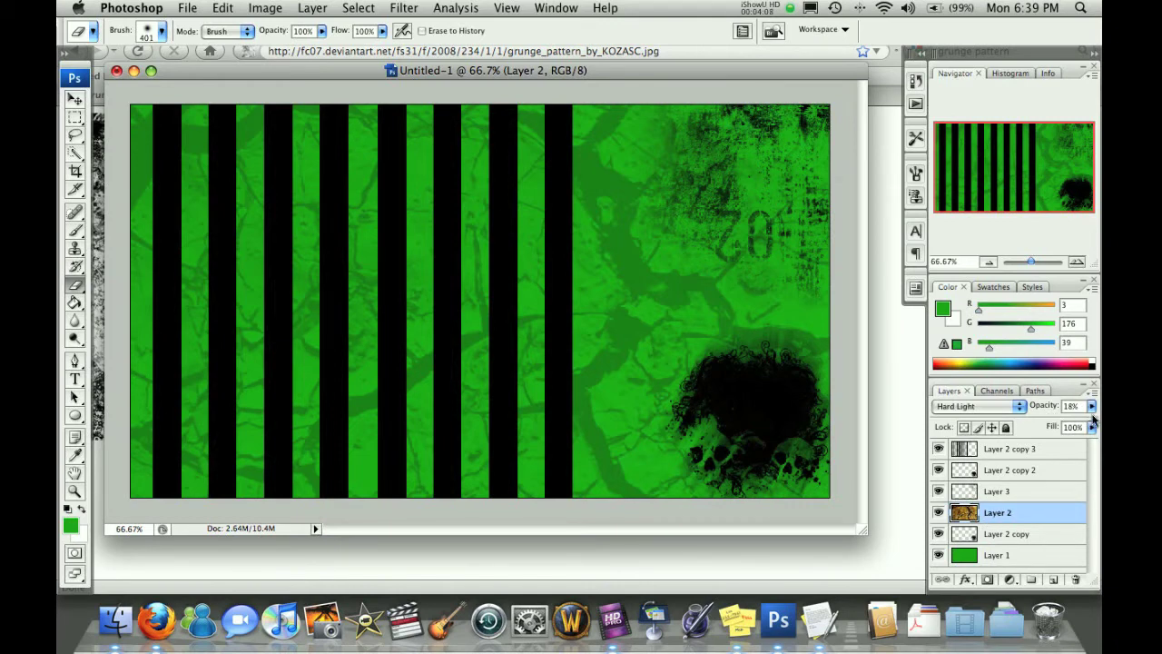
{"action": "left_click", "coordinate": [1017, 409]}
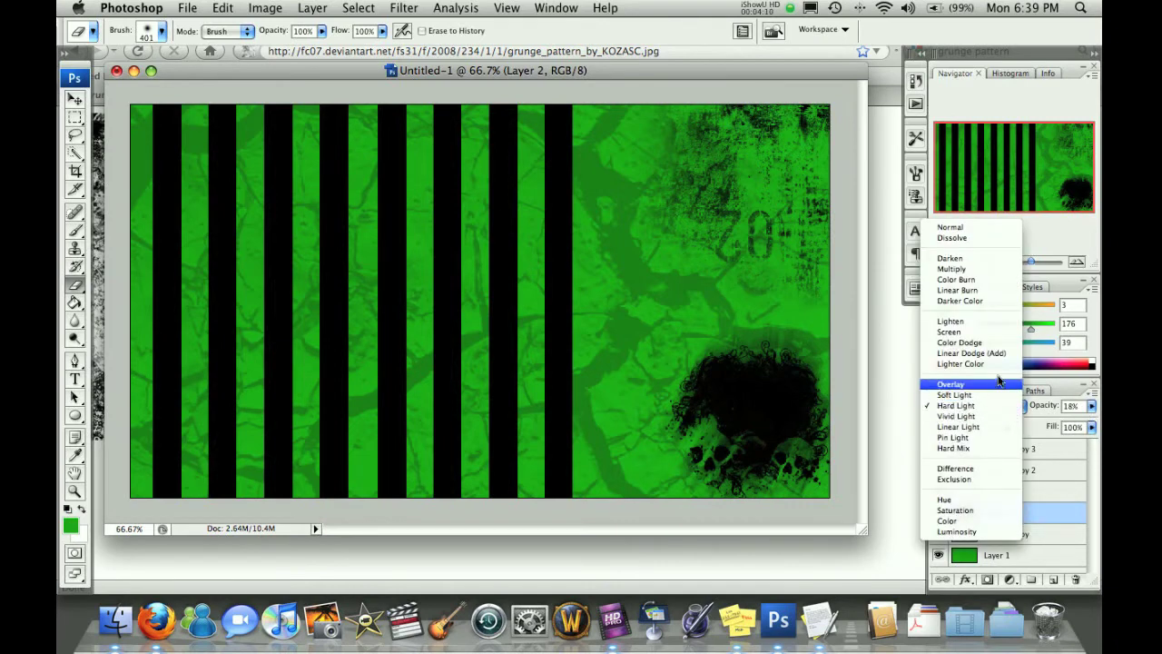
{"action": "left_click", "coordinate": [951, 269]}
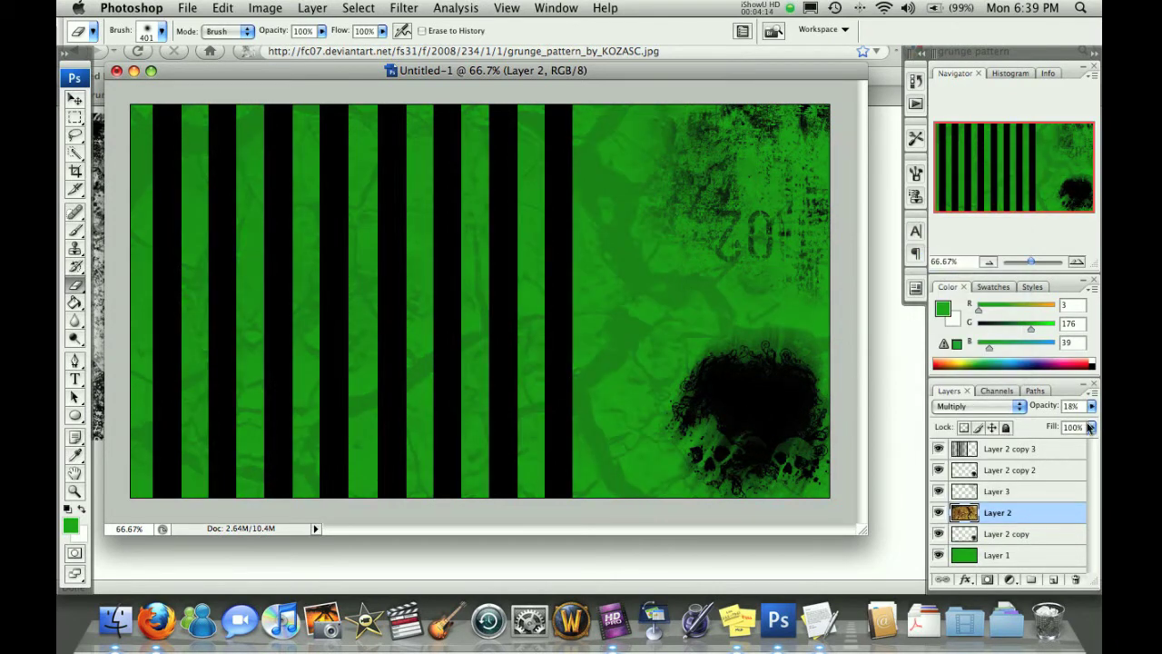
{"action": "left_click_drag", "start_coordinate": [1089, 428], "coordinate": [1048, 444]}
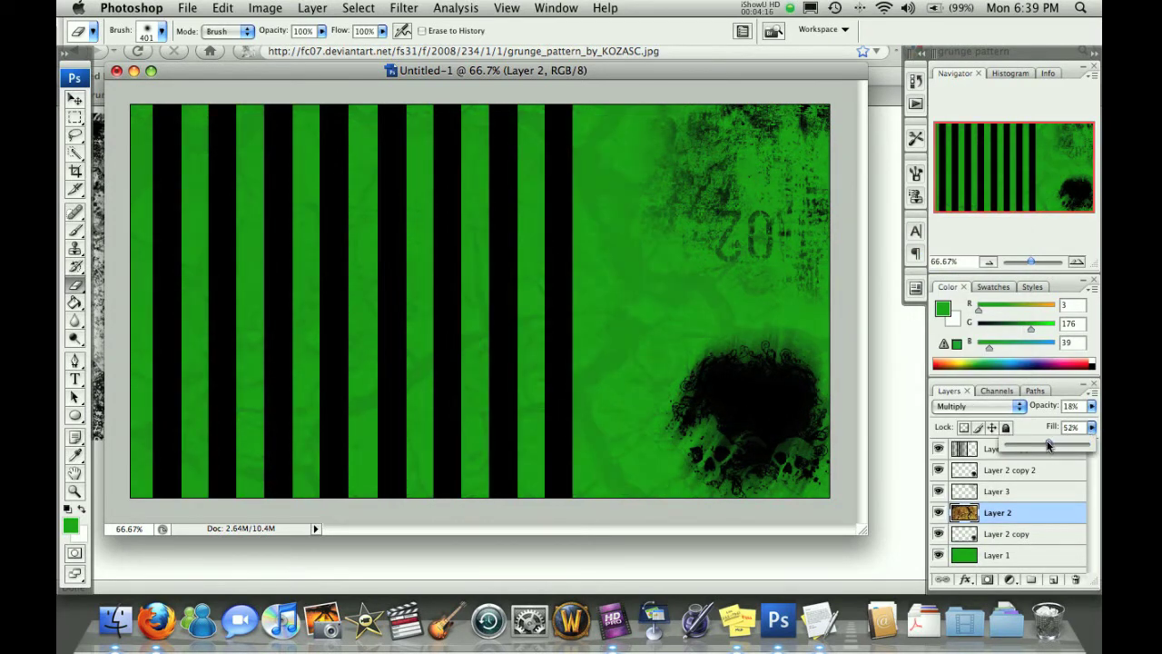
{"action": "left_click_drag", "start_coordinate": [1062, 451], "coordinate": [1066, 443]}
Step: Set the stripes layer, Layer 2 copy 3, to the Overlay blend mode
{"action": "left_click", "coordinate": [970, 454]}
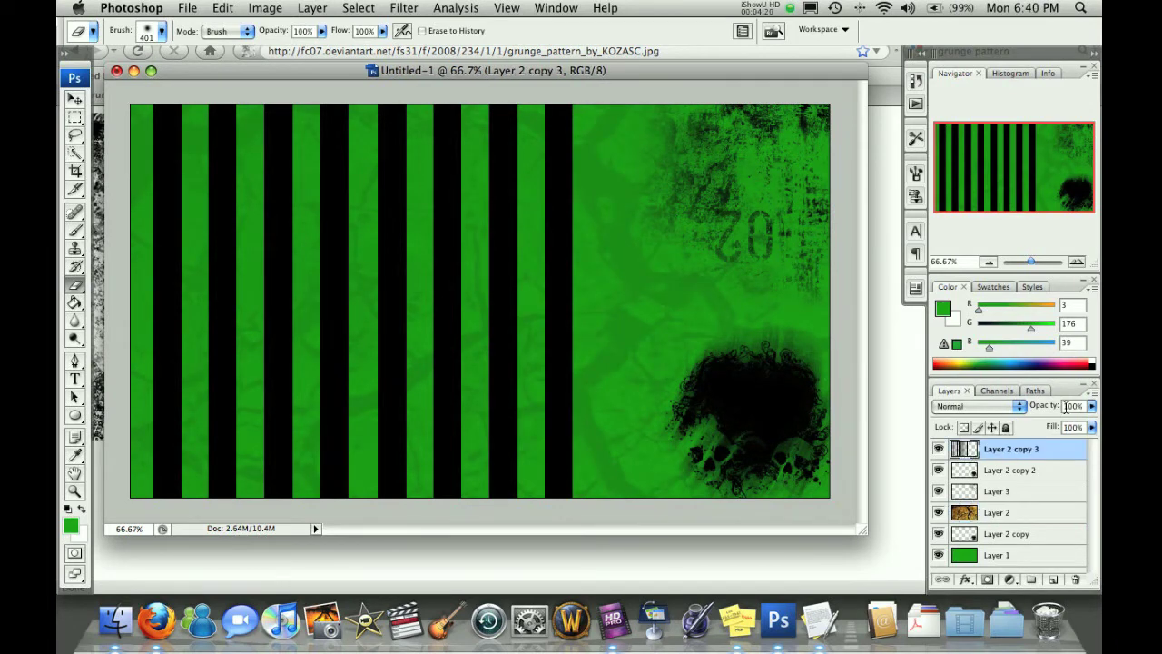
{"action": "left_click", "coordinate": [1008, 406]}
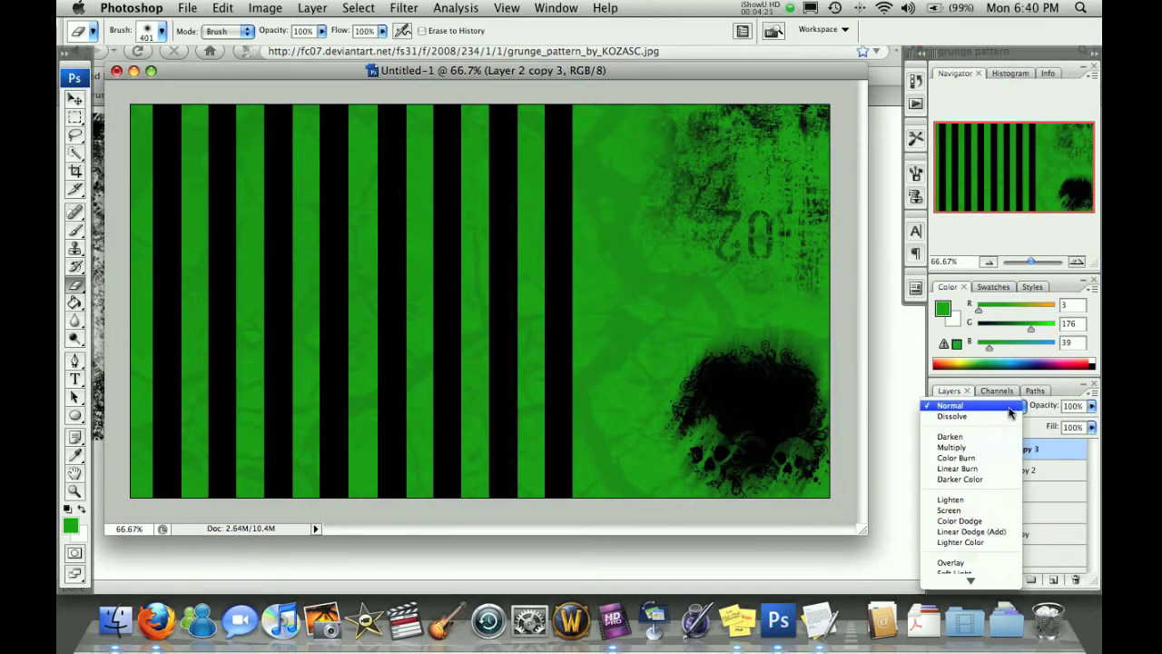
{"action": "left_click", "coordinate": [952, 563]}
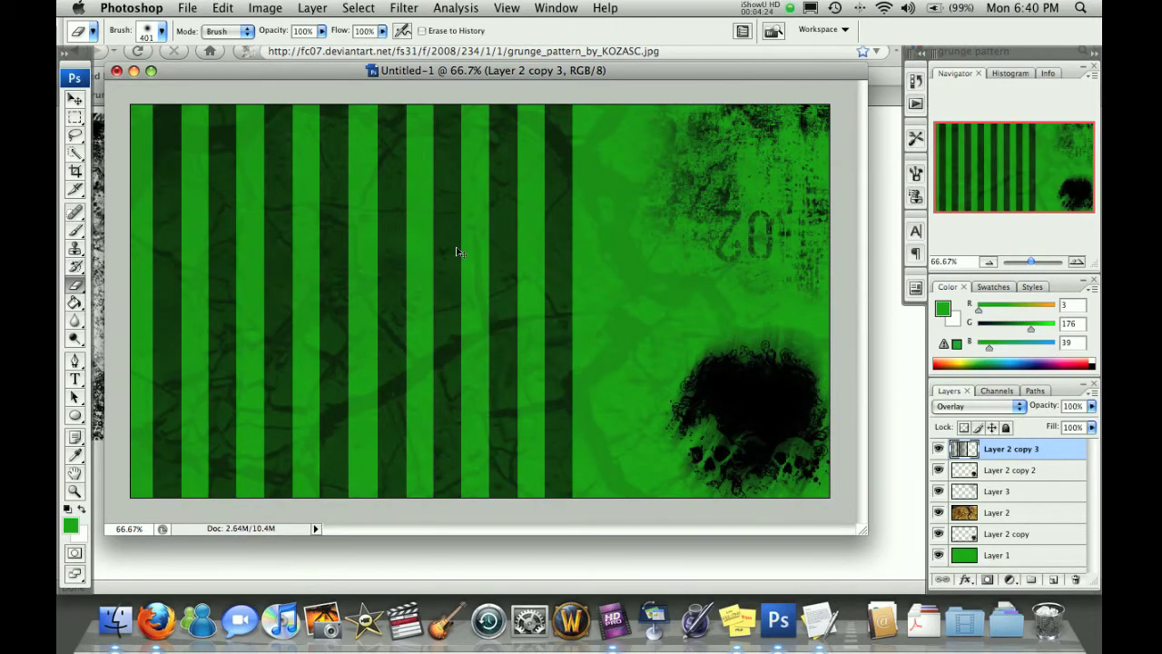
Step: Skew the stripes diagonally to the right, then shift them left on the canvas
{"action": "key", "text": "v"}
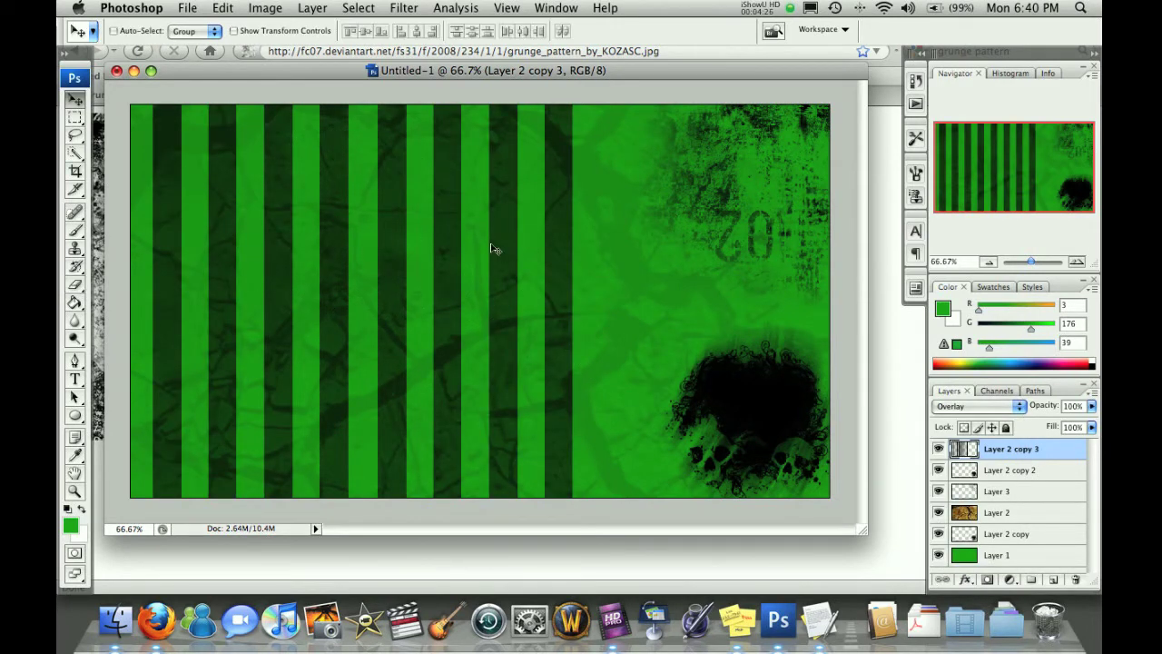
{"action": "key", "text": "super+t"}
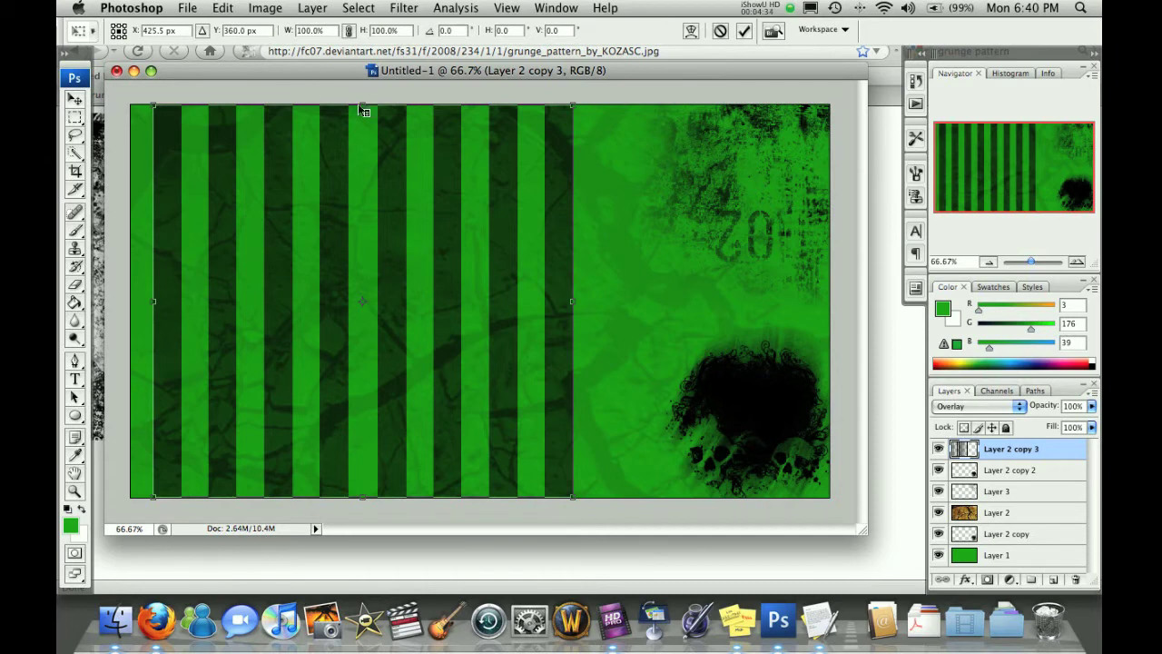
{"action": "right_click", "coordinate": [363, 111]}
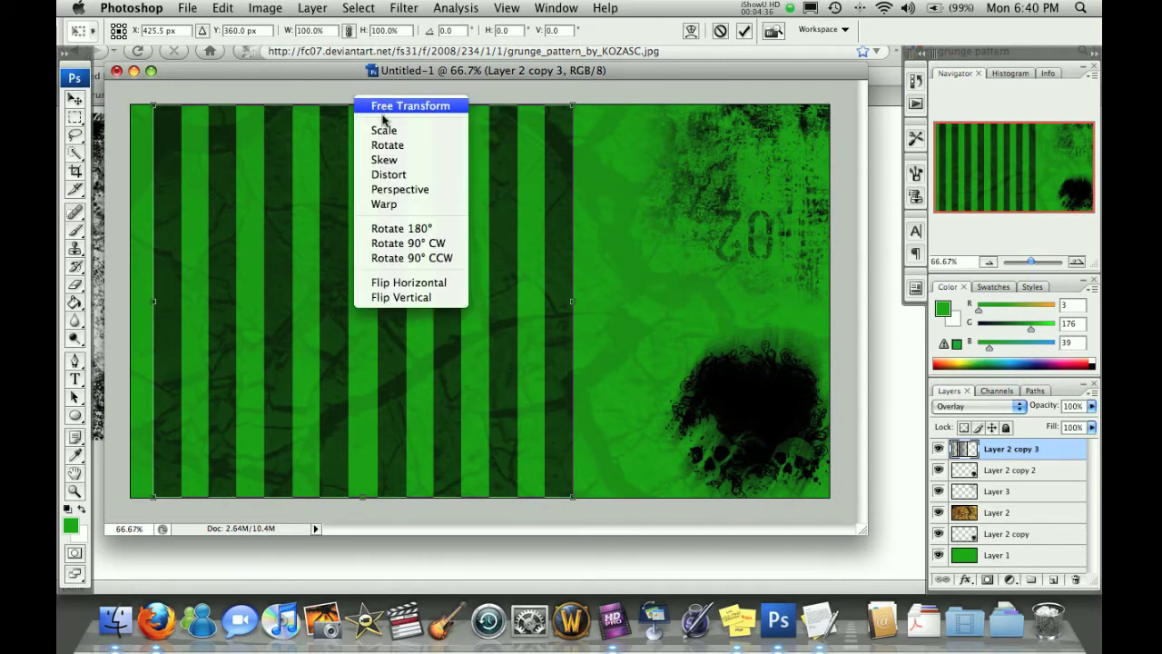
{"action": "left_click", "coordinate": [384, 159]}
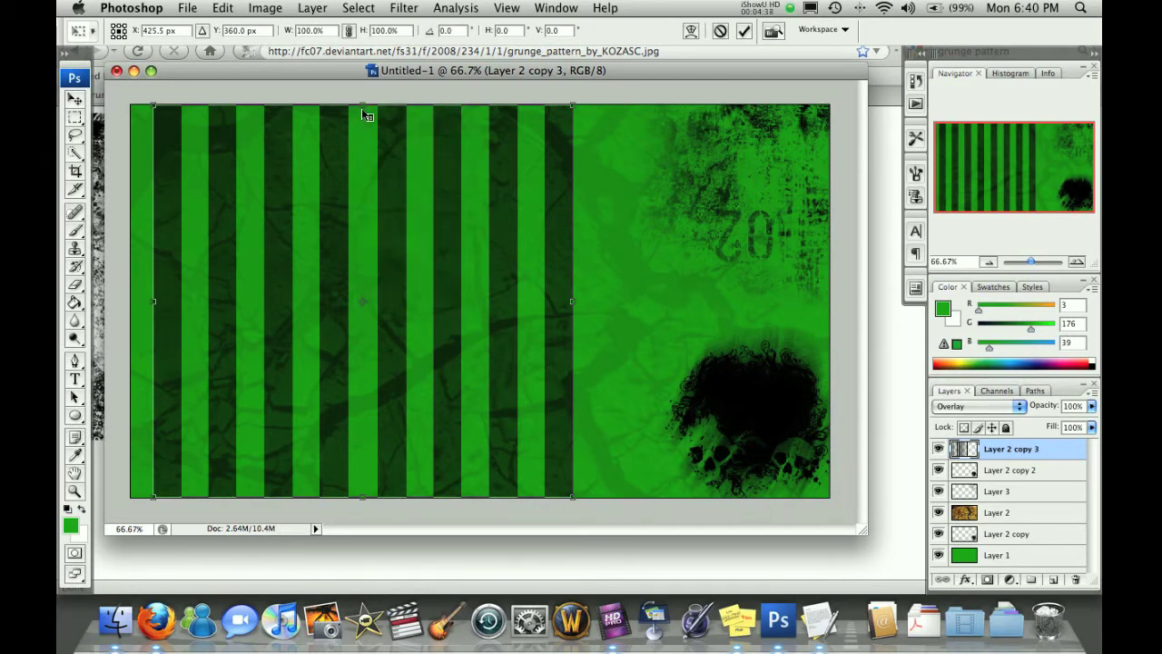
{"action": "left_click_drag", "start_coordinate": [363, 112], "coordinate": [625, 151]}
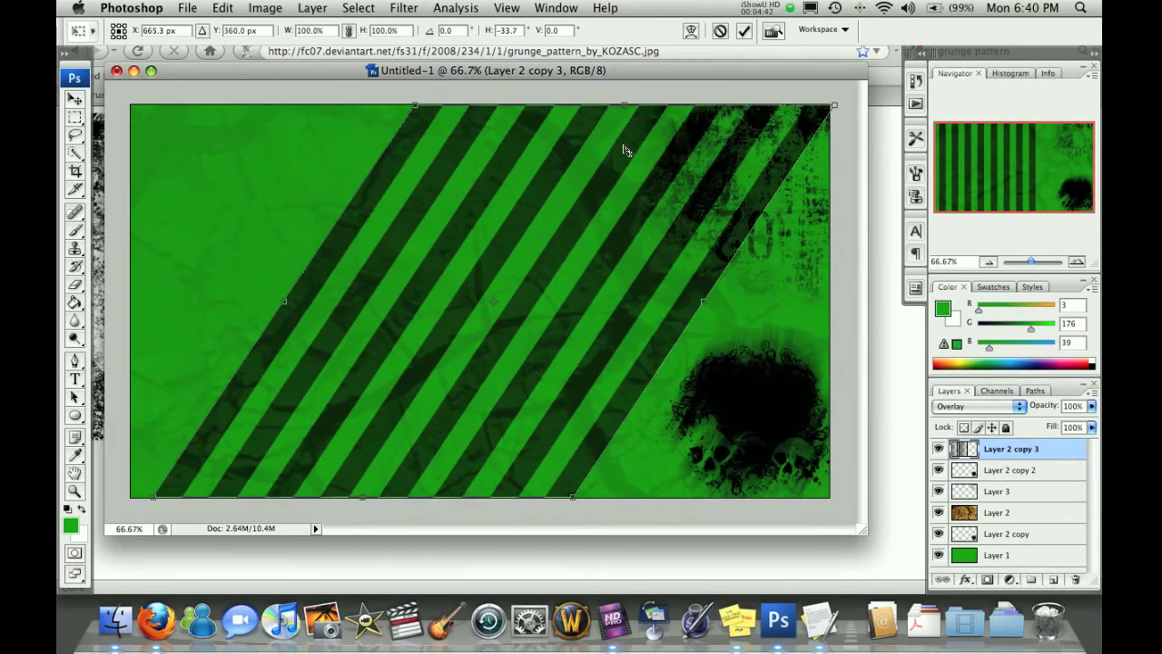
{"action": "key", "text": "Return"}
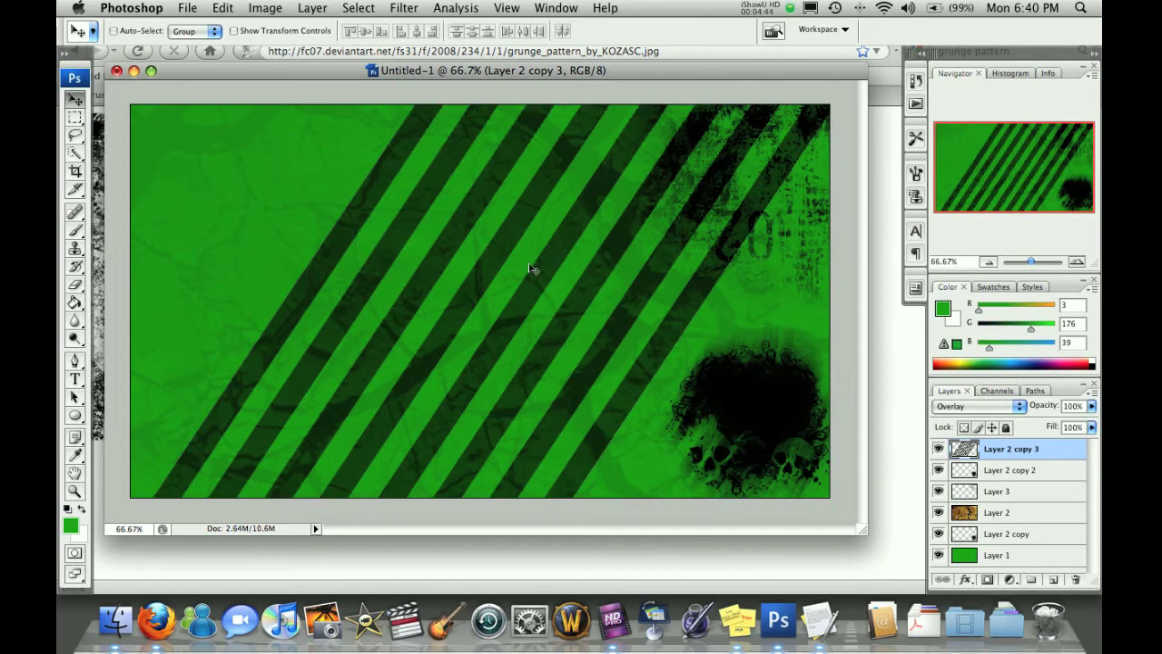
{"action": "left_click_drag", "start_coordinate": [615, 315], "coordinate": [545, 317]}
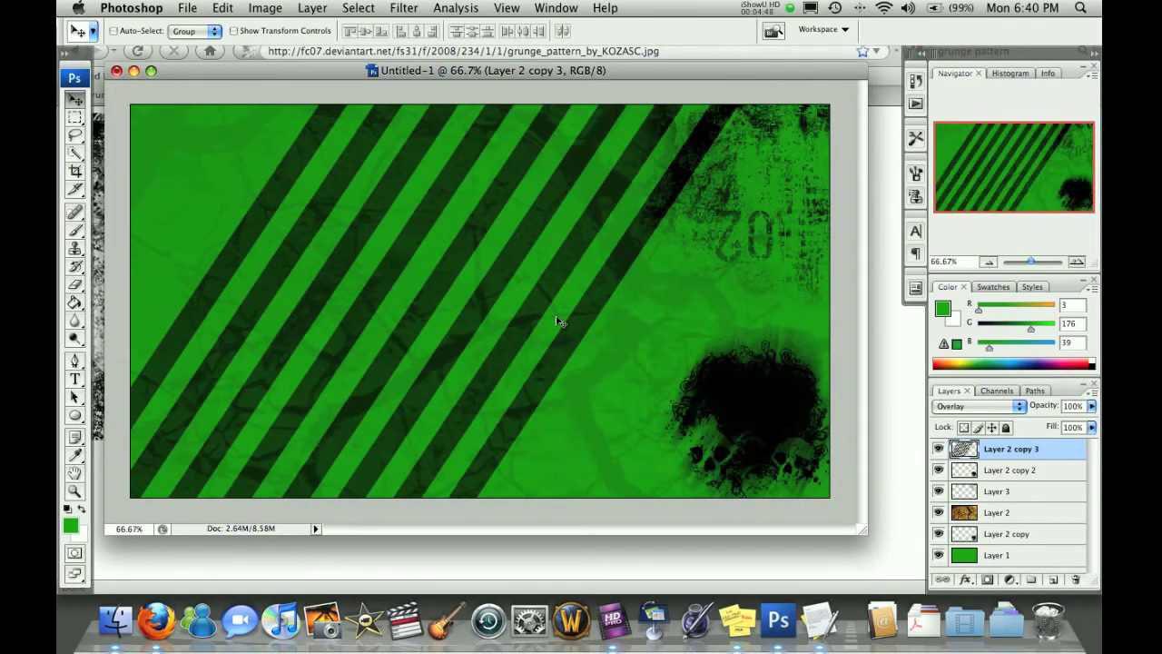
Step: Move Layer 2 copy 4 below Layer 2 copy 2 and offset its stripes left into alignment
{"action": "left_click_drag", "start_coordinate": [1054, 450], "coordinate": [1053, 582]}
{"action": "left_click_drag", "start_coordinate": [674, 367], "coordinate": [383, 324]}
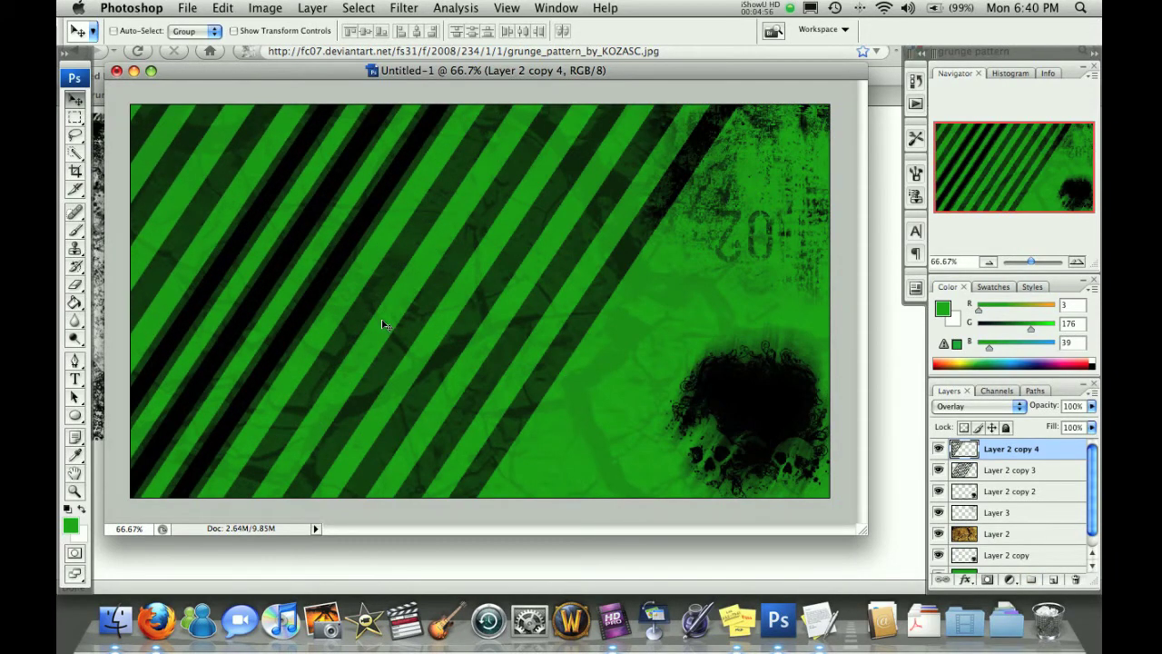
{"action": "left_click_drag", "start_coordinate": [475, 329], "coordinate": [343, 323]}
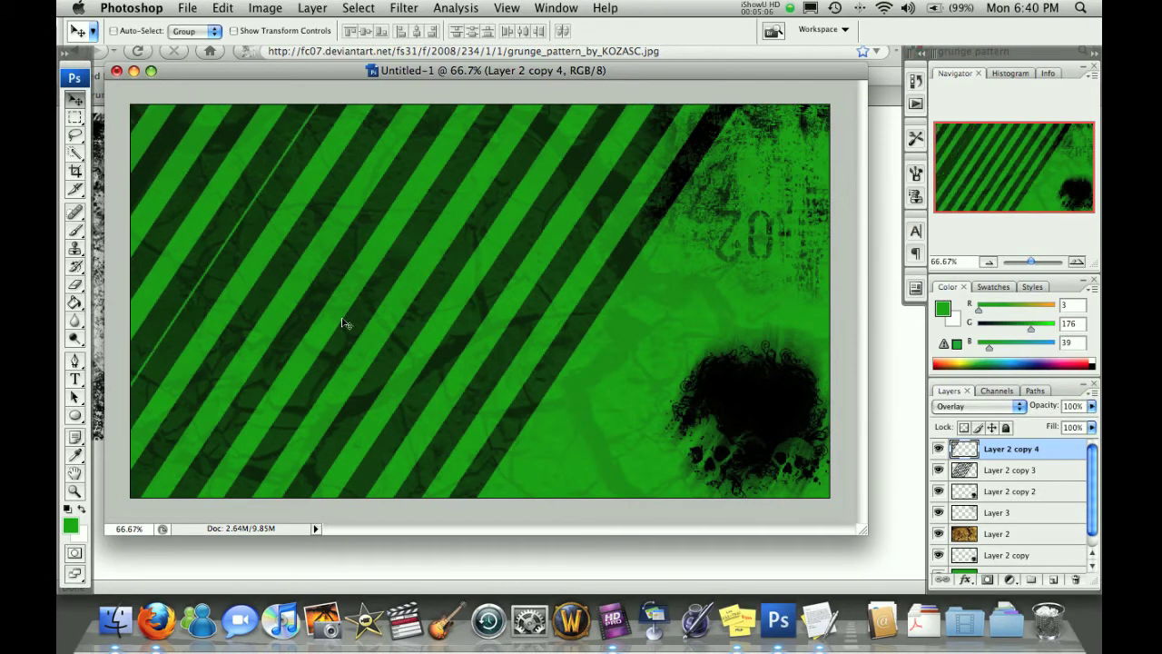
{"action": "left_click_drag", "start_coordinate": [465, 290], "coordinate": [462, 285]}
Step: Merge Layer 2 copy 3 with Layer 2 copy 4 and blend the merged stripes as Overlay
{"action": "left_click", "coordinate": [1028, 466], "text": "shift"}
{"action": "key", "text": "super+e"}
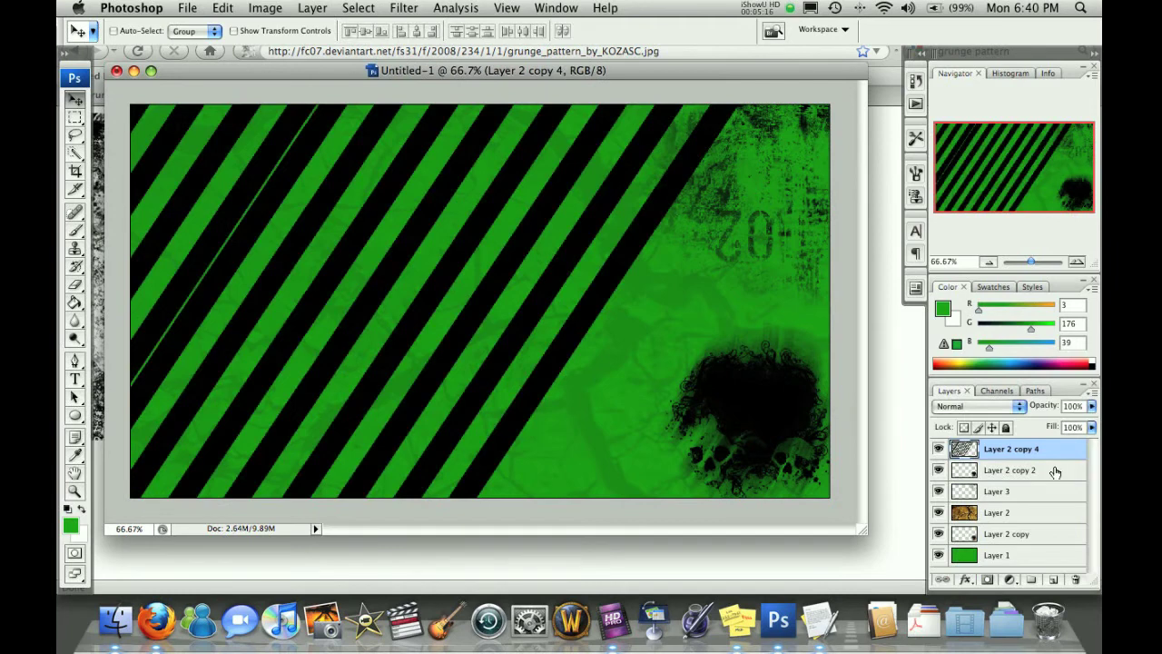
{"action": "left_click", "coordinate": [995, 409]}
{"action": "left_click", "coordinate": [953, 563]}
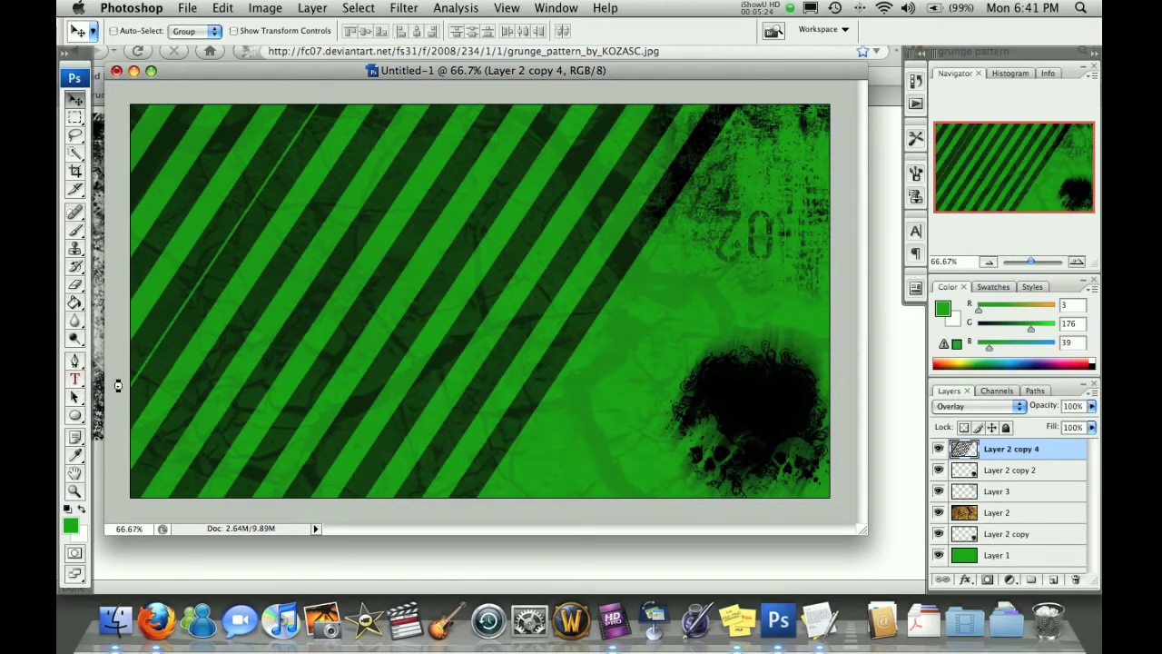
Step: Type a large white 'PixelForLife.com' title and move it up and left on the canvas
{"action": "key", "text": "t"}
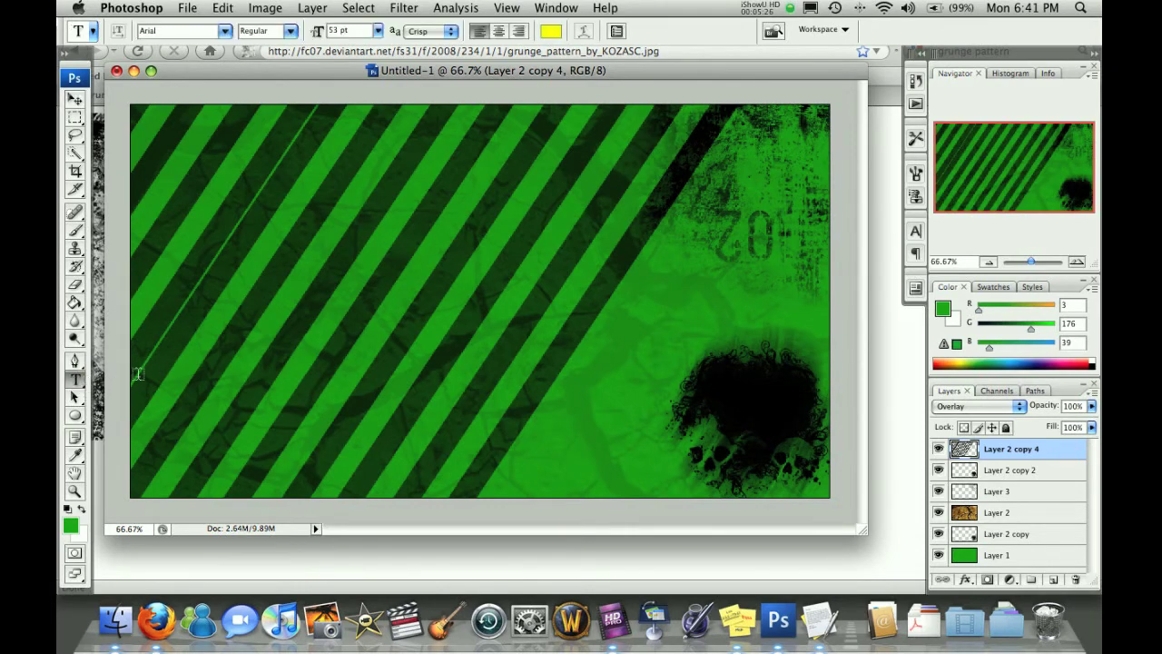
{"action": "left_click", "coordinate": [79, 510]}
{"action": "left_click", "coordinate": [256, 315]}
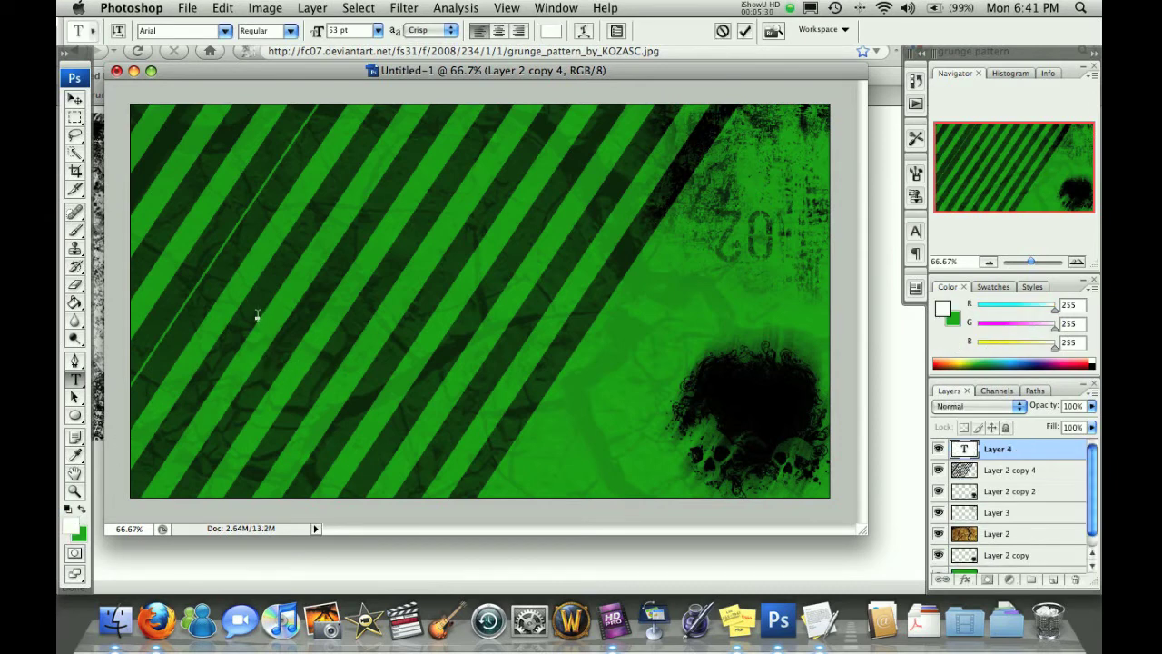
{"action": "type", "text": "PixelFor"}
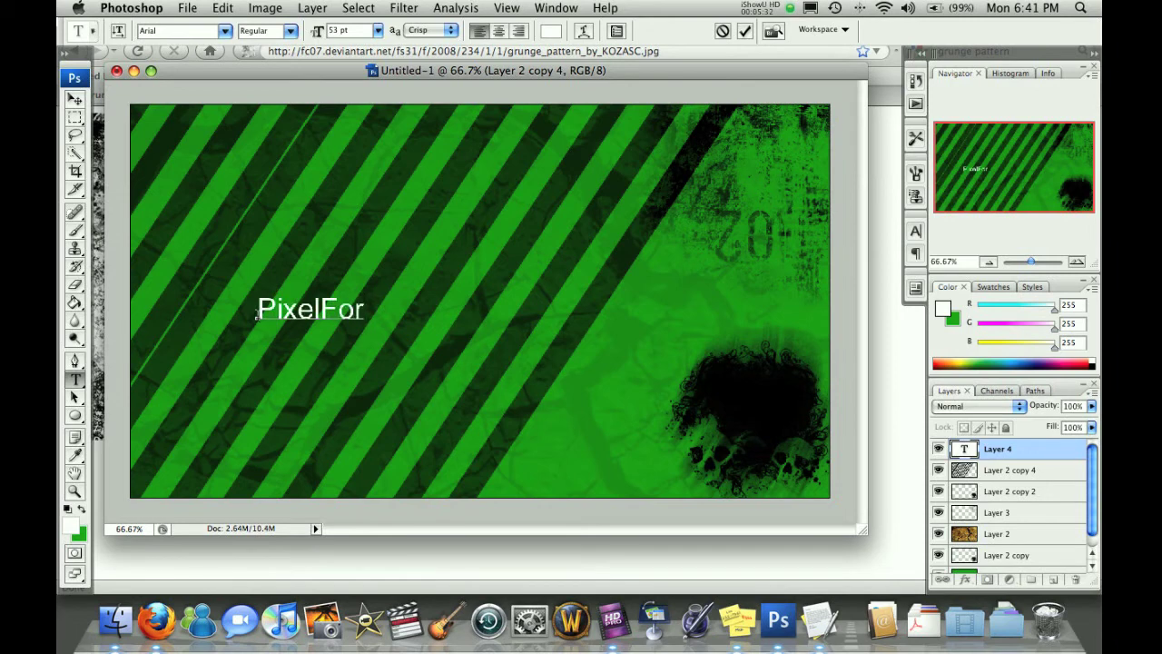
{"action": "type", "text": "Life.com"}
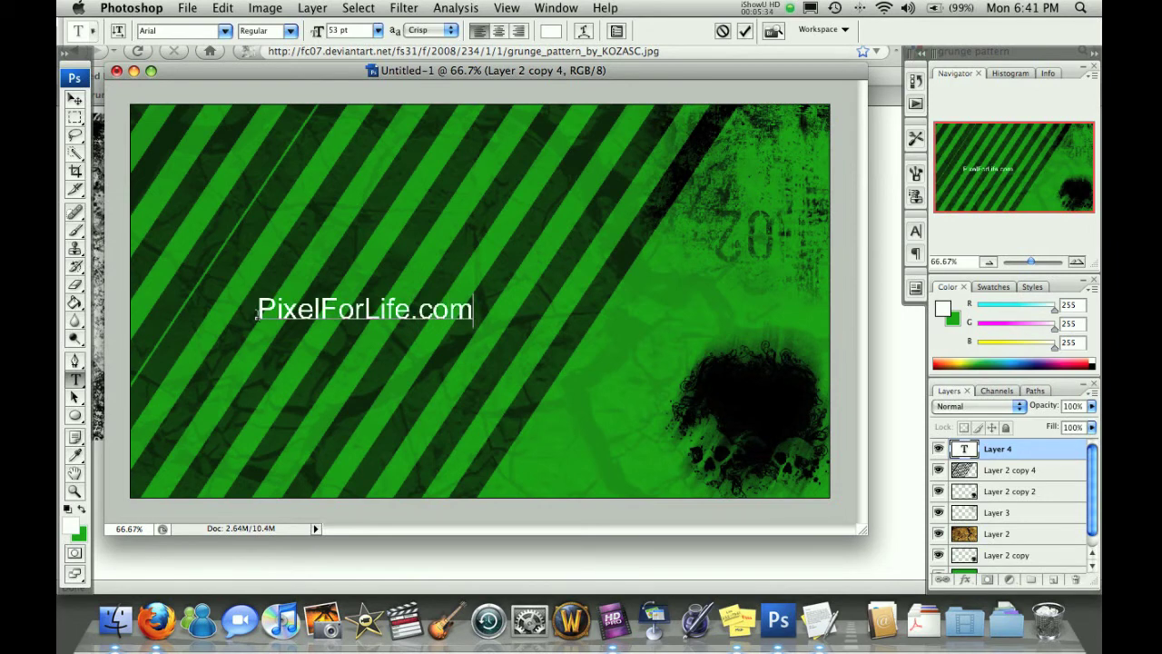
{"action": "key", "text": "ctrl+a"}
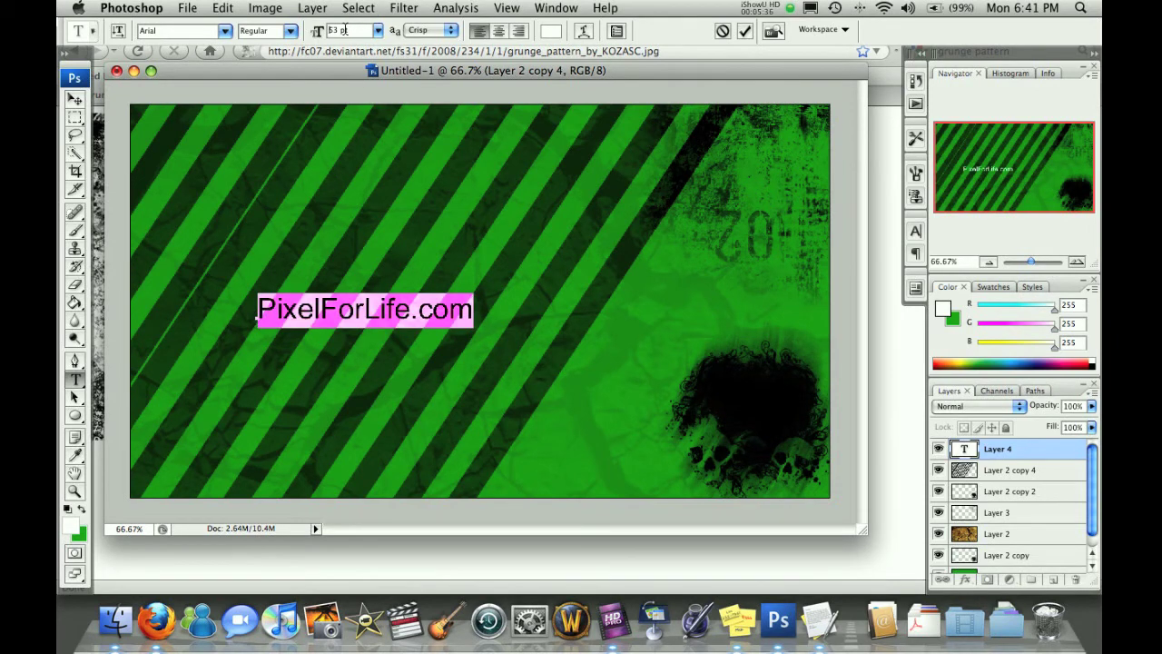
{"action": "key", "text": "shift+Up"}
{"action": "key", "text": "shift+Up"}
{"action": "key", "text": "shift+Up"}
{"action": "key", "text": "shift+Up"}
{"action": "key", "text": "shift+Up"}
{"action": "key", "text": "shift+Up"}
{"action": "key", "text": "shift+Up"}
{"action": "key", "text": "shift+Up"}
{"action": "key", "text": "shift+Up"}
{"action": "key", "text": "shift+Up"}
{"action": "key", "text": "shift+Up"}
{"action": "key", "text": "shift+Up"}
{"action": "key", "text": "shift+Up"}
{"action": "key", "text": "shift+Up"}
{"action": "key", "text": "shift+Up"}
{"action": "key", "text": "shift+Up"}
{"action": "key", "text": "shift+Up"}
{"action": "key", "text": "shift+Up"}
{"action": "key", "text": "shift+Up"}
{"action": "key", "text": "shift+Up"}
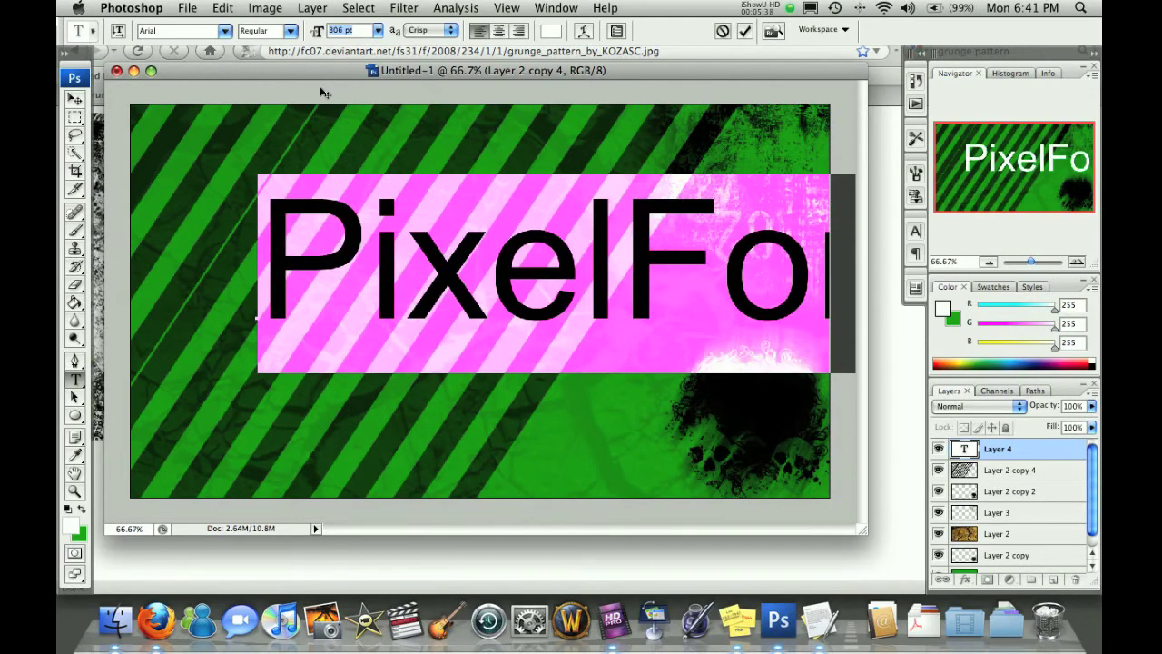
{"action": "key", "text": "shift+Down"}
{"action": "key", "text": "shift+Down"}
{"action": "key", "text": "shift+Down"}
{"action": "key", "text": "shift+Down"}
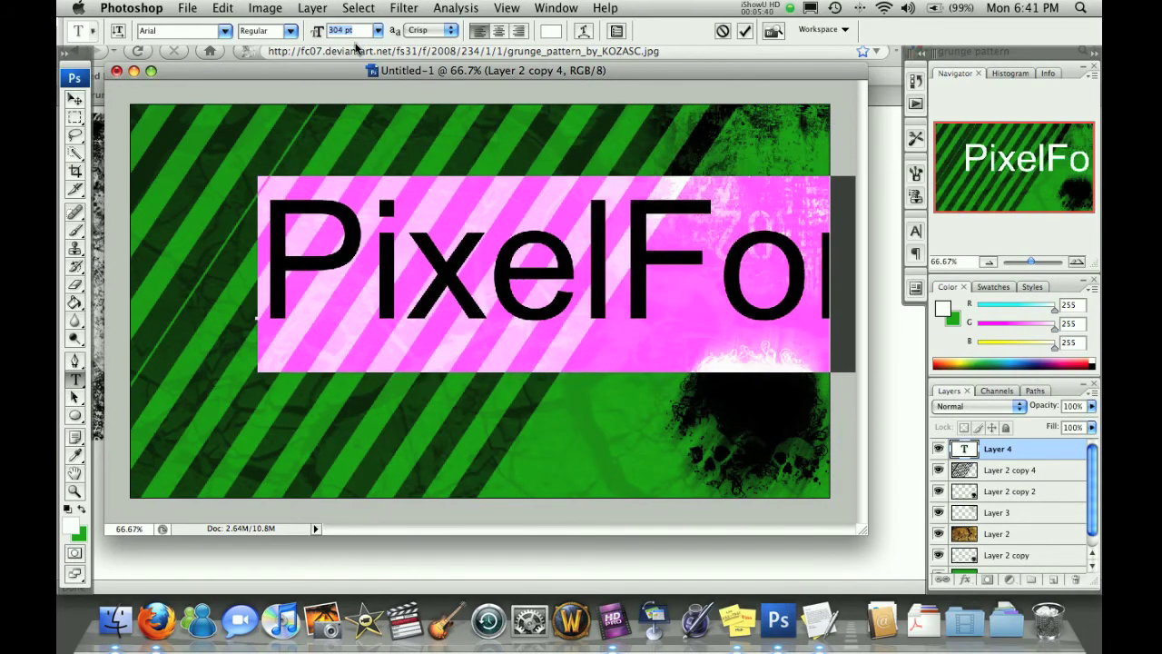
{"action": "key", "text": "shift+Down"}
{"action": "key", "text": "shift+Down"}
{"action": "key", "text": "shift+Down"}
{"action": "key", "text": "shift+Down"}
{"action": "key", "text": "shift+Down"}
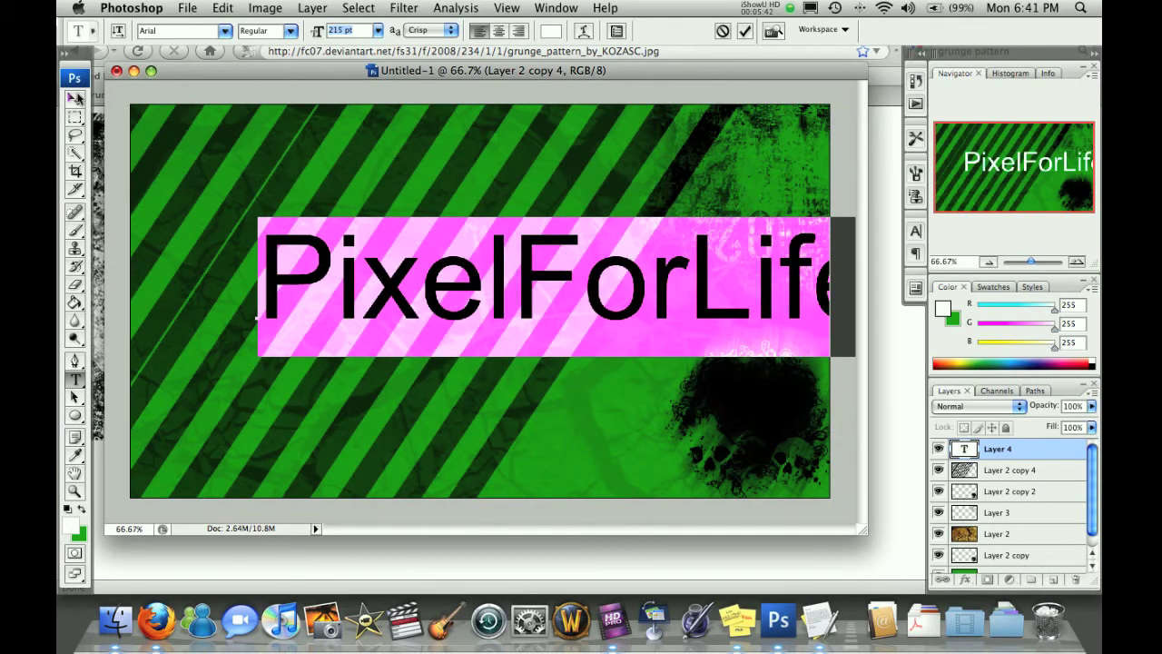
{"action": "key", "text": "ctrl+Return"}
{"action": "key", "text": "v"}
{"action": "left_click_drag", "start_coordinate": [371, 223], "coordinate": [253, 202]}
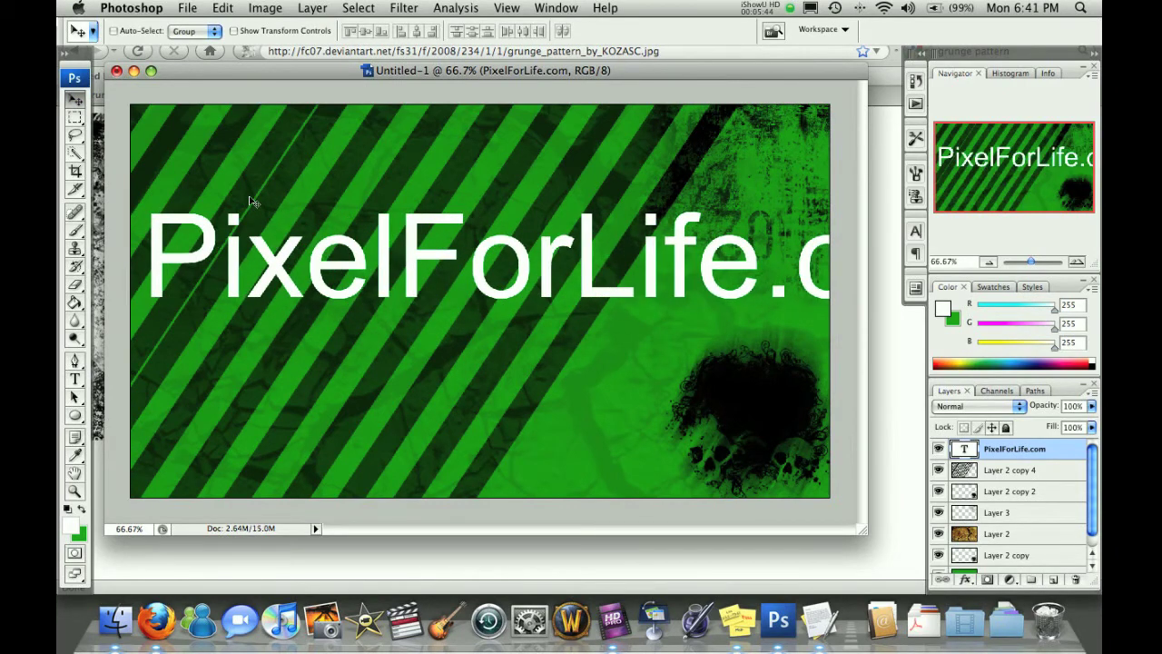
Step: Shrink the title to 157 pt and centre it across the middle of the canvas
{"action": "left_click", "coordinate": [76, 379]}
{"action": "left_click", "coordinate": [181, 291]}
{"action": "key", "text": "ctrl+a"}
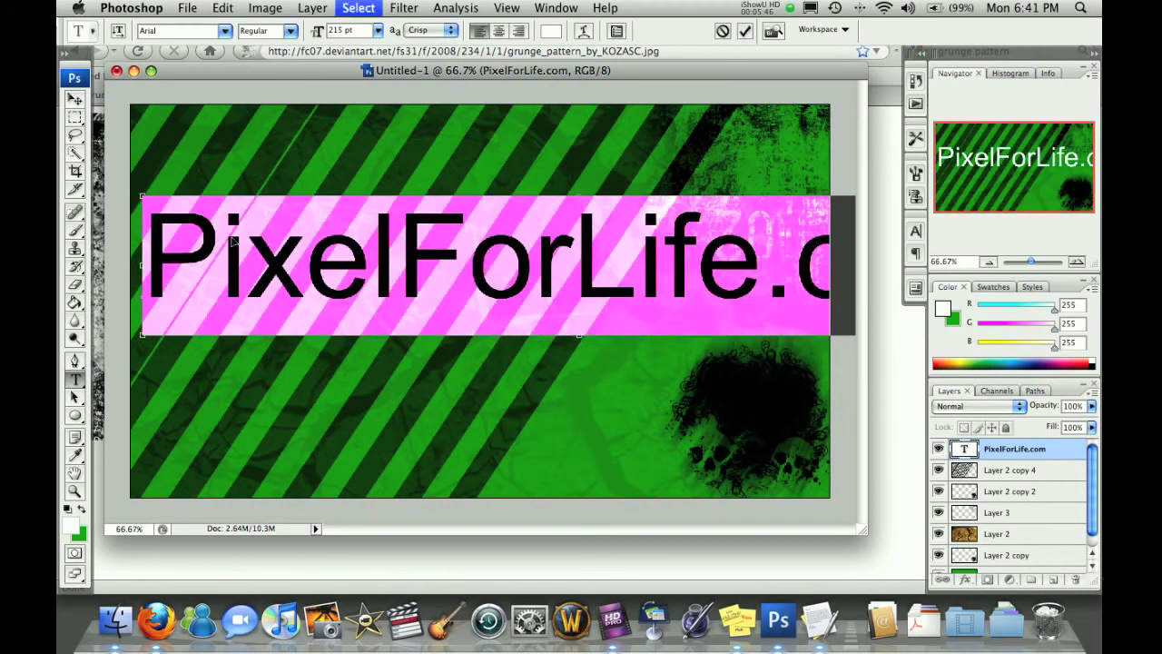
{"action": "left_click", "coordinate": [360, 35]}
{"action": "key", "text": "shift+Down"}
{"action": "key", "text": "shift+Down"}
{"action": "key", "text": "shift+Down"}
{"action": "key", "text": "shift+Down"}
{"action": "key", "text": "shift+Down"}
{"action": "key", "text": "shift+Down"}
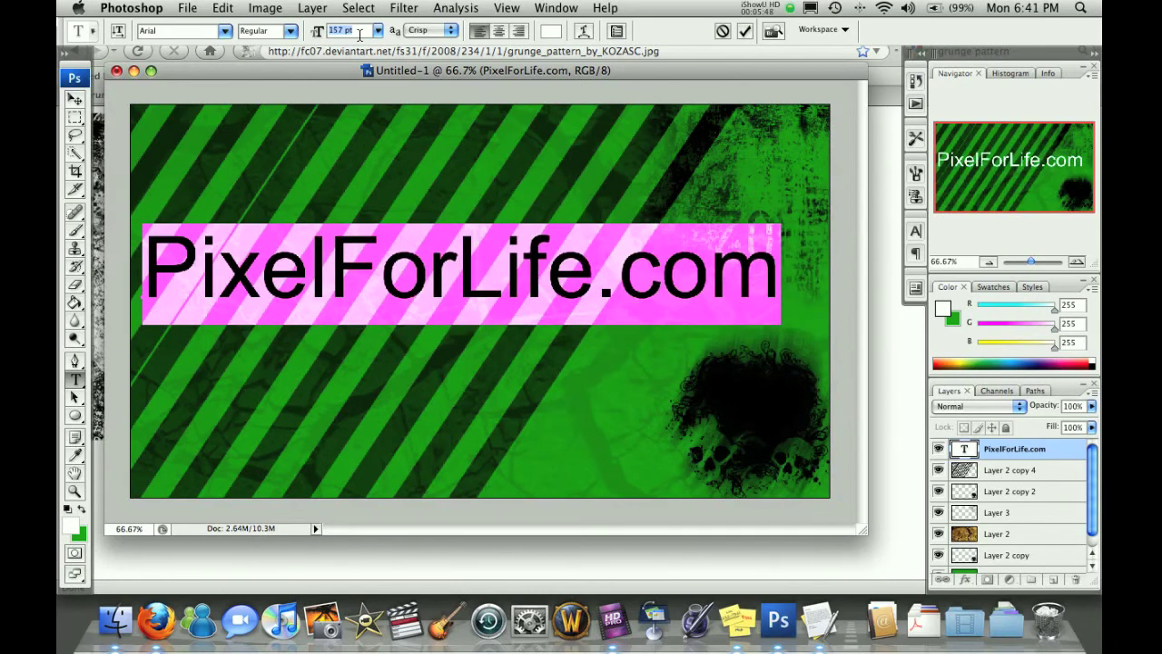
{"action": "left_click", "coordinate": [75, 98]}
{"action": "left_click_drag", "start_coordinate": [233, 192], "coordinate": [247, 212]}
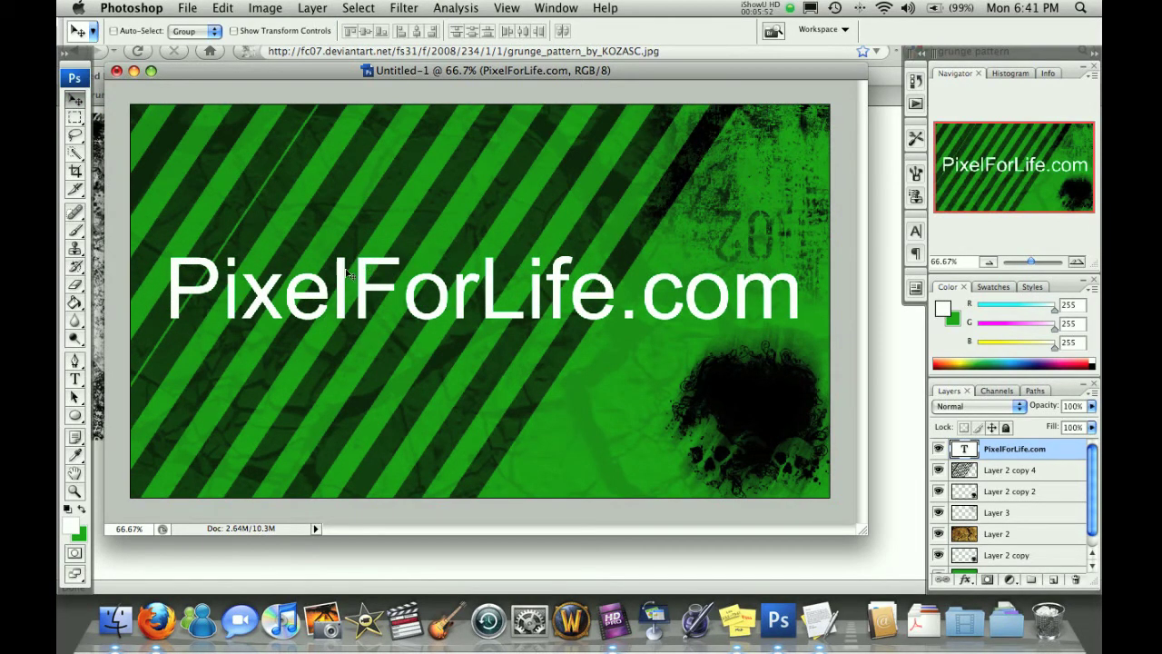
Step: Type the white subtitle 'Photoshop Stripes Lesson' below the title and shrink it to 63.01 pt
{"action": "left_click", "coordinate": [75, 378]}
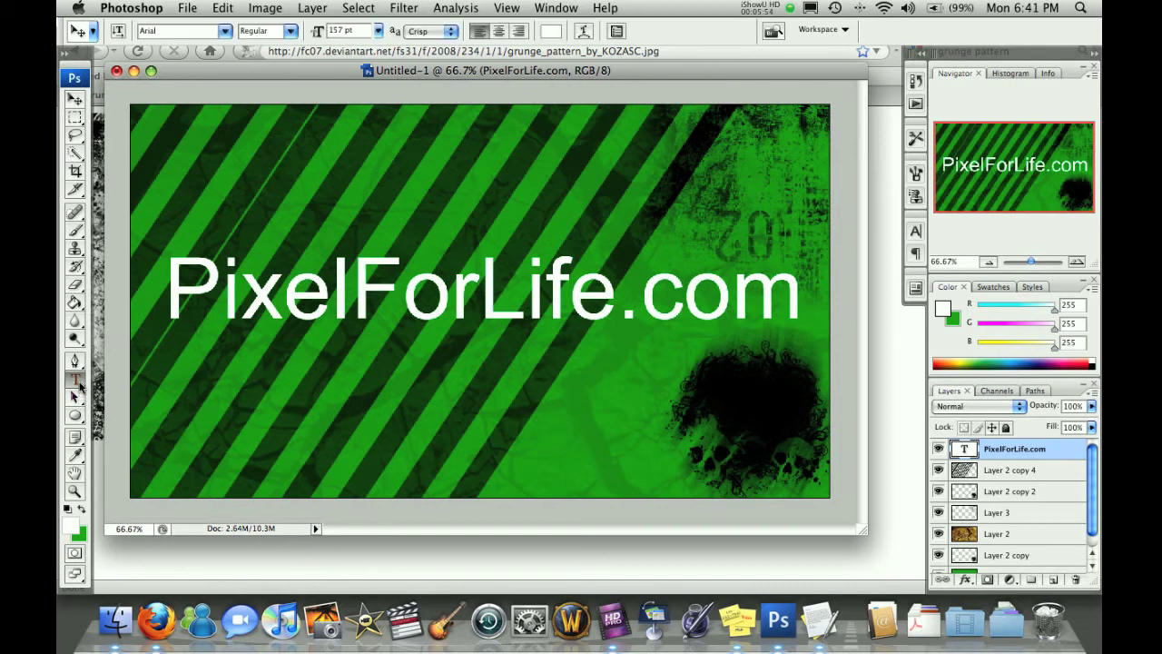
{"action": "left_click", "coordinate": [301, 427]}
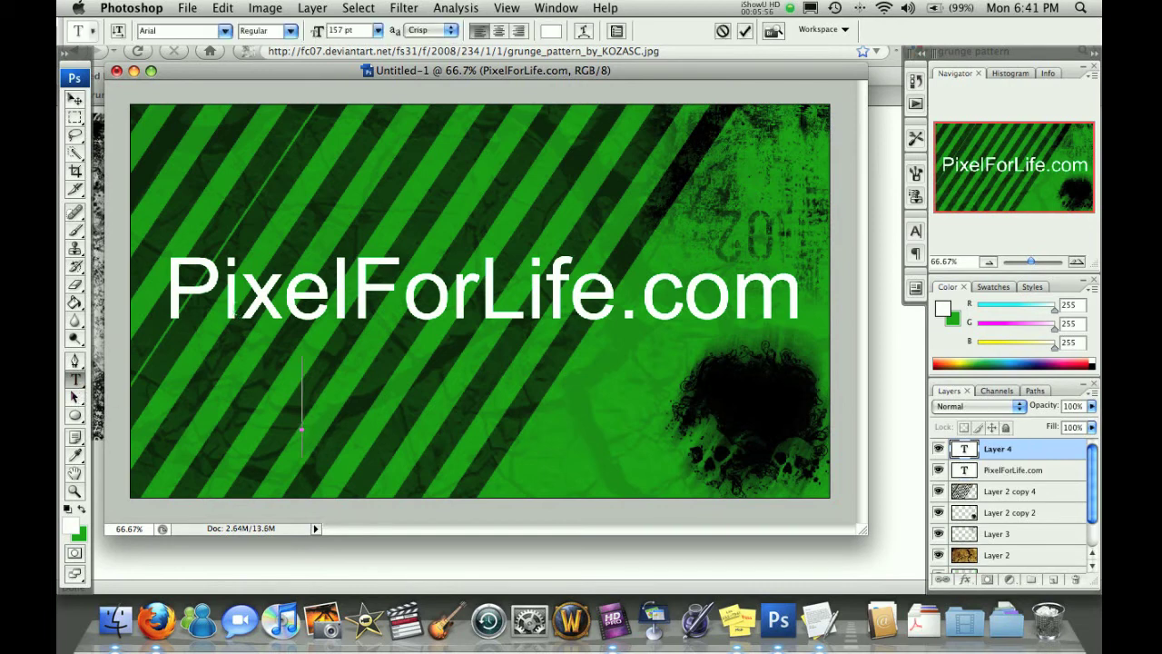
{"action": "type", "text": "Stripes"}
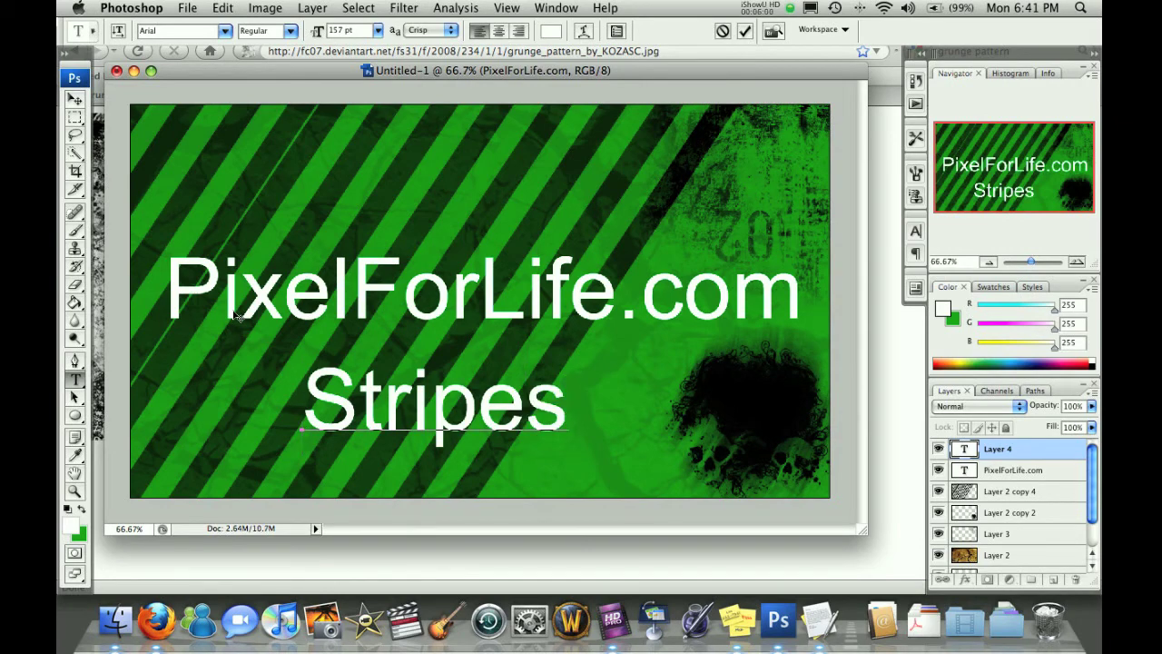
{"action": "type", "text": "Photoshop St"}
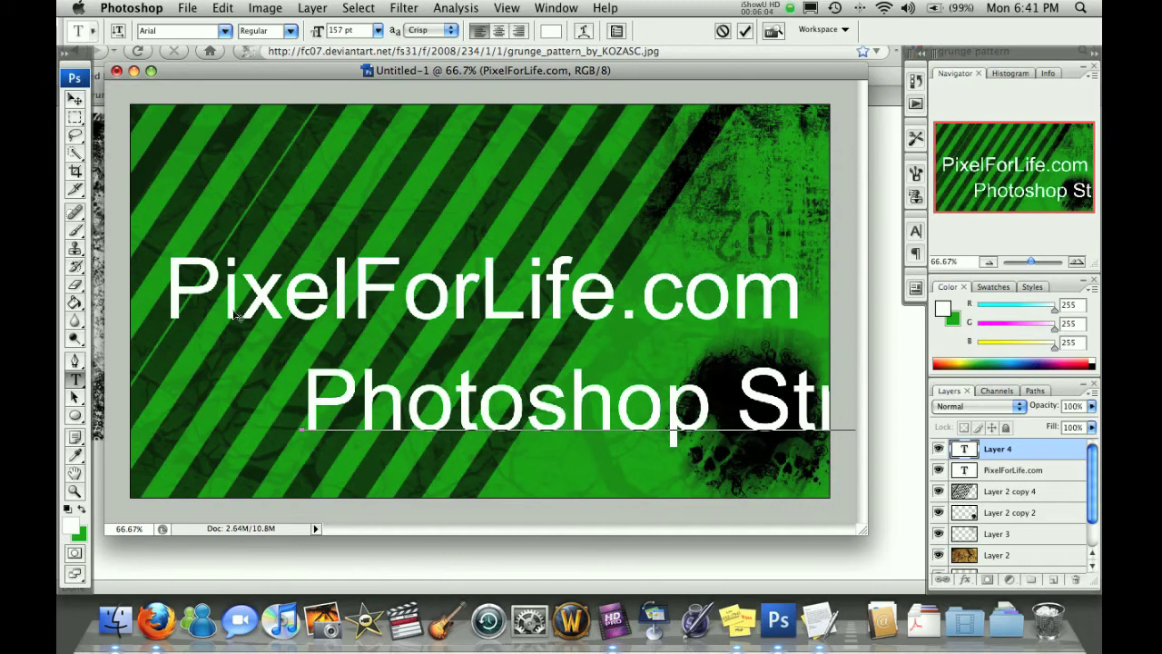
{"action": "key", "text": "super+a"}
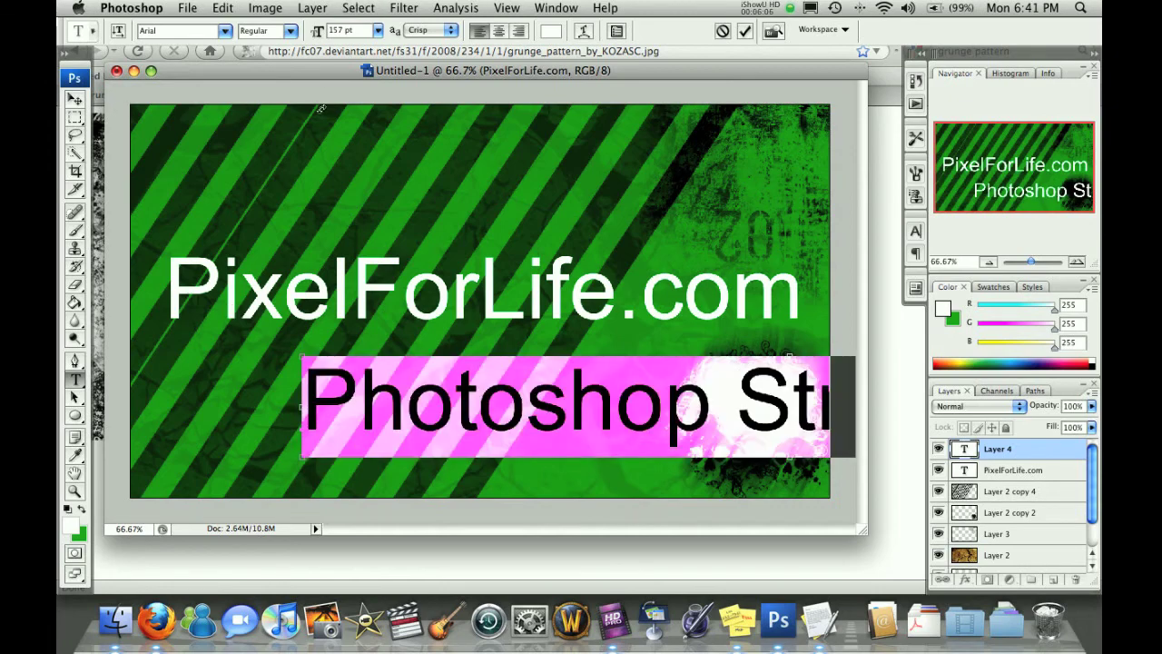
{"action": "mouse_move", "coordinate": [354, 30]}
{"action": "left_mouse_down"}
{"action": "mouse_move", "coordinate": [313, 32]}
{"action": "mouse_move", "coordinate": [359, 41]}
{"action": "mouse_move", "coordinate": [336, 37]}
{"action": "left_mouse_up"}
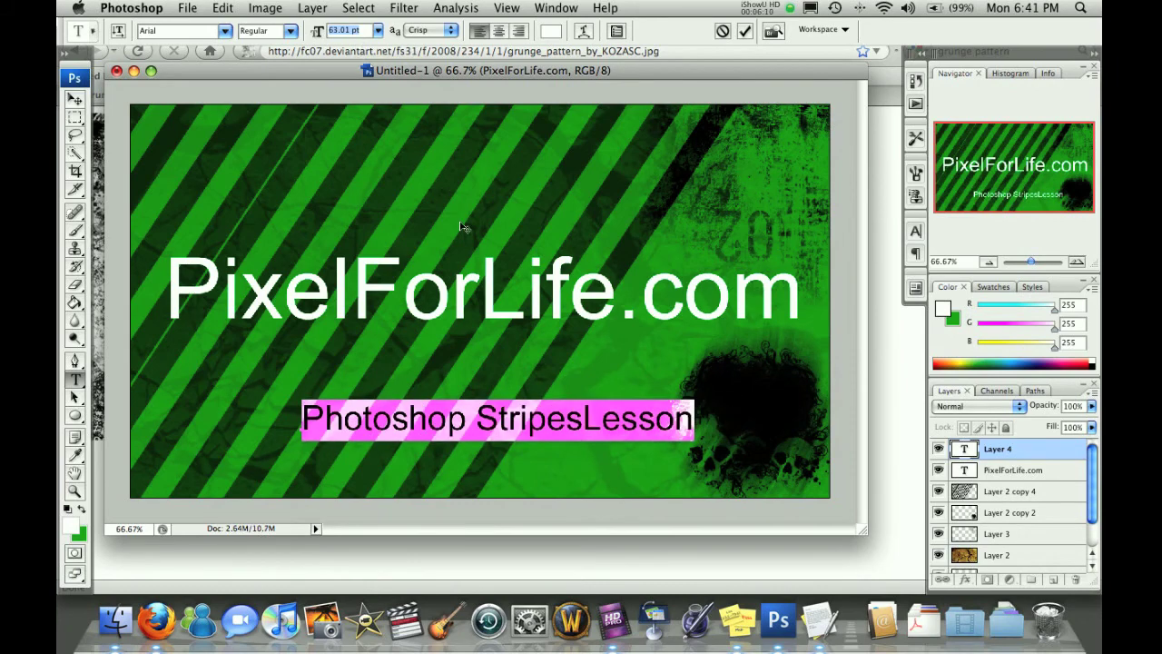
{"action": "left_click", "coordinate": [582, 416]}
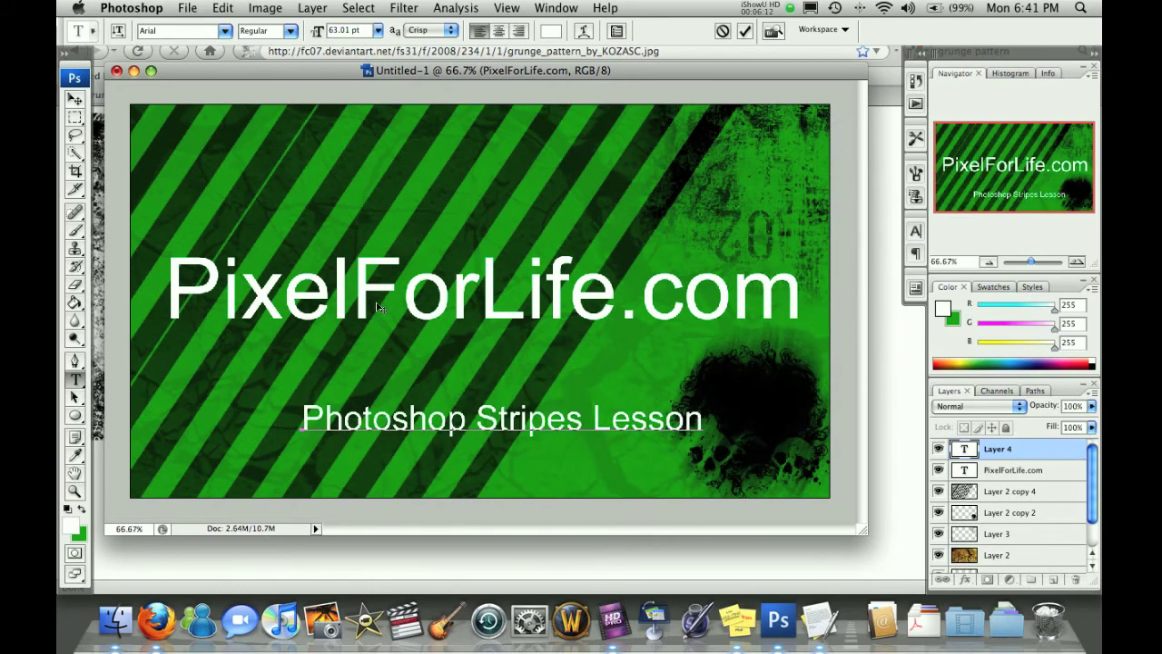
Step: Position the subtitle just beneath the PixelForLife.com title, toward its right end
{"action": "left_click", "coordinate": [76, 100]}
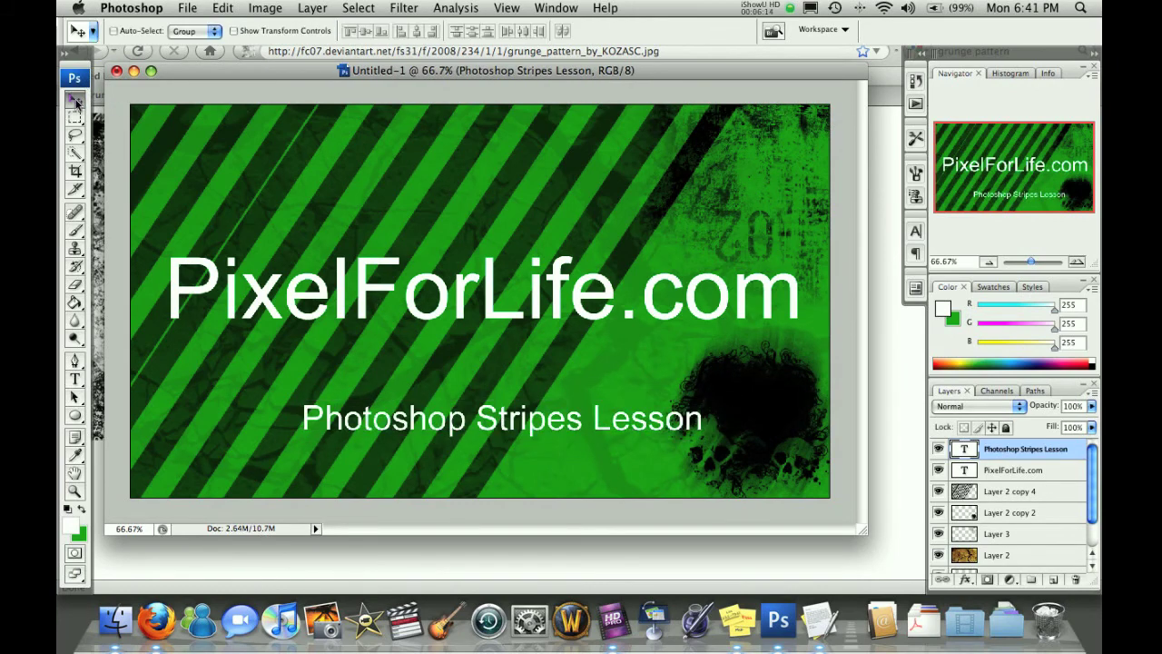
{"action": "left_click_drag", "start_coordinate": [538, 404], "coordinate": [626, 331]}
{"action": "key", "text": "shift+Up"}
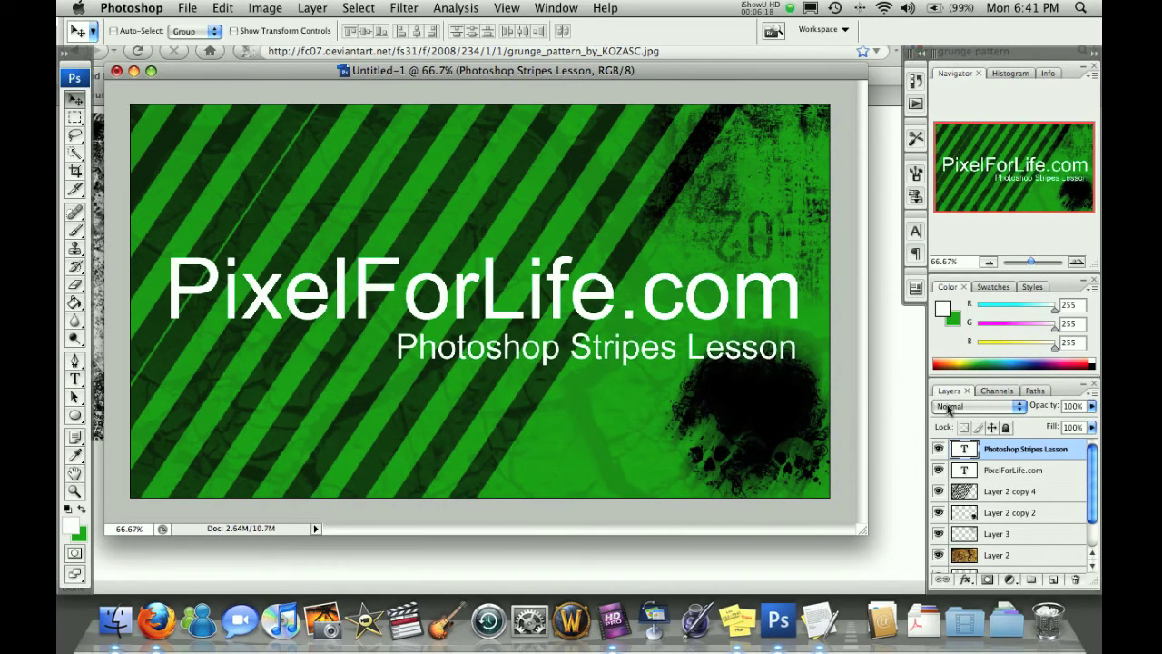
Step: Add a drop shadow and a 3 px black (000000) outside stroke to the PixelForLife.com layer
{"action": "double_click", "coordinate": [1039, 470]}
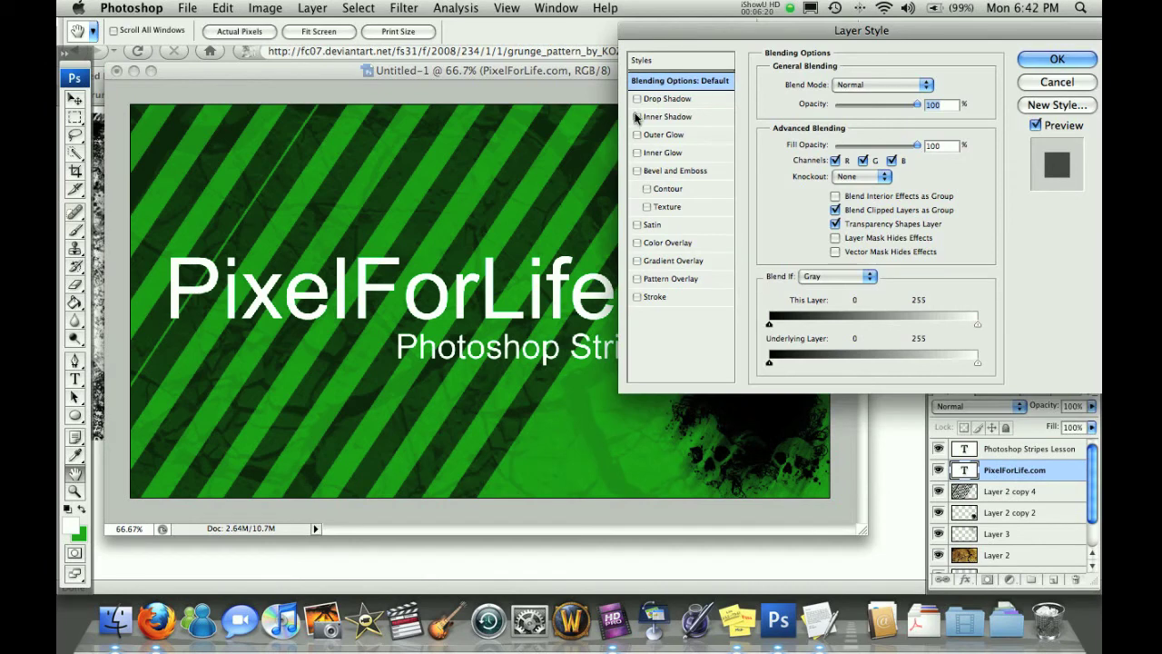
{"action": "left_click", "coordinate": [637, 99]}
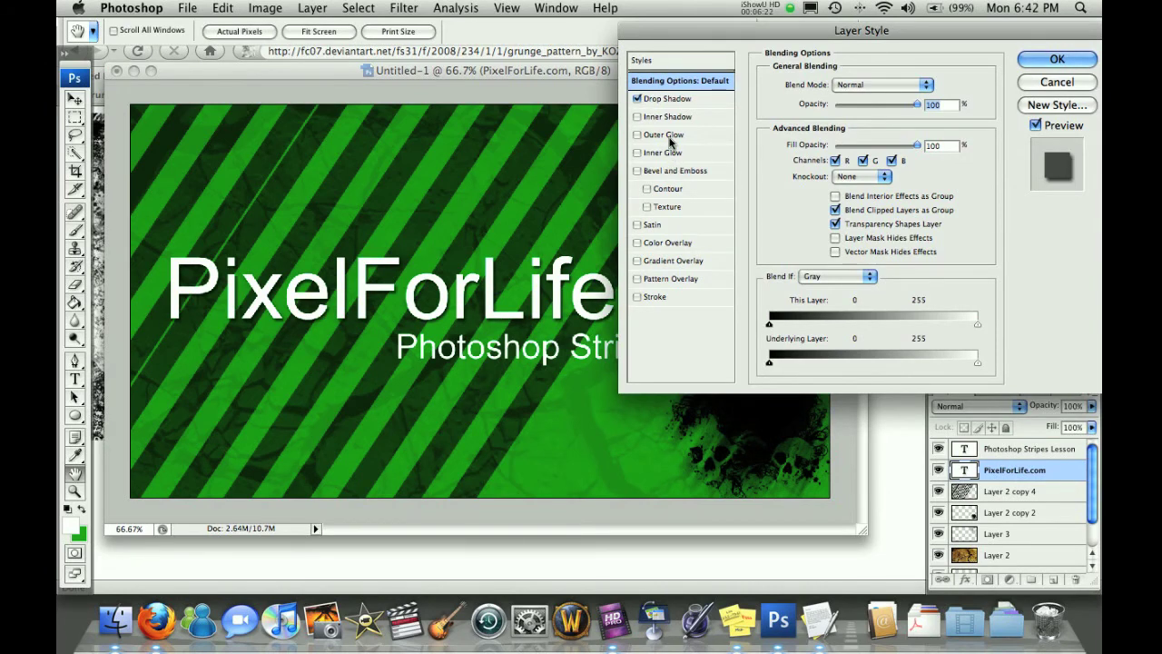
{"action": "left_click", "coordinate": [650, 296]}
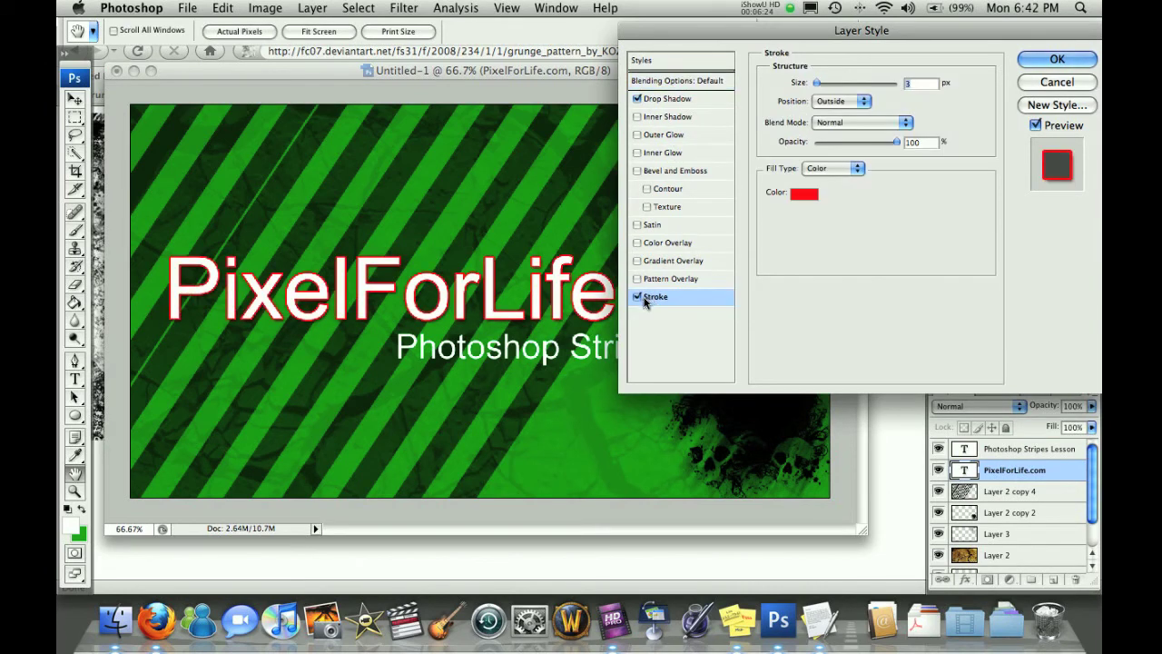
{"action": "left_click", "coordinate": [804, 194]}
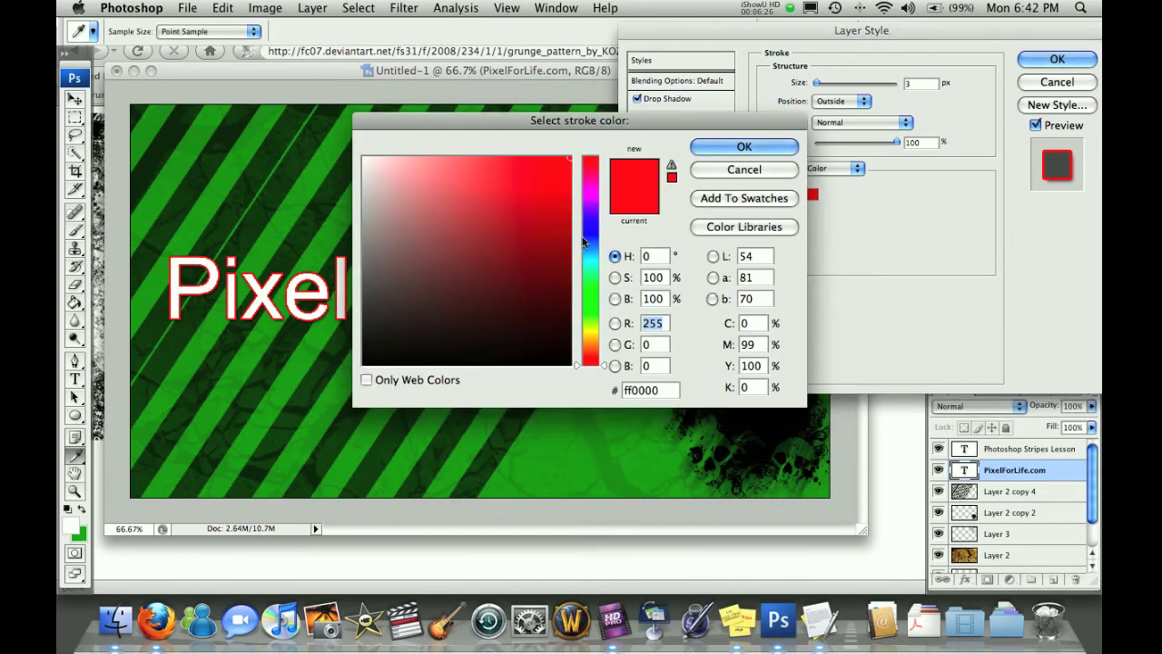
{"action": "left_click_drag", "start_coordinate": [509, 300], "coordinate": [764, 524]}
{"action": "left_click", "coordinate": [744, 147]}
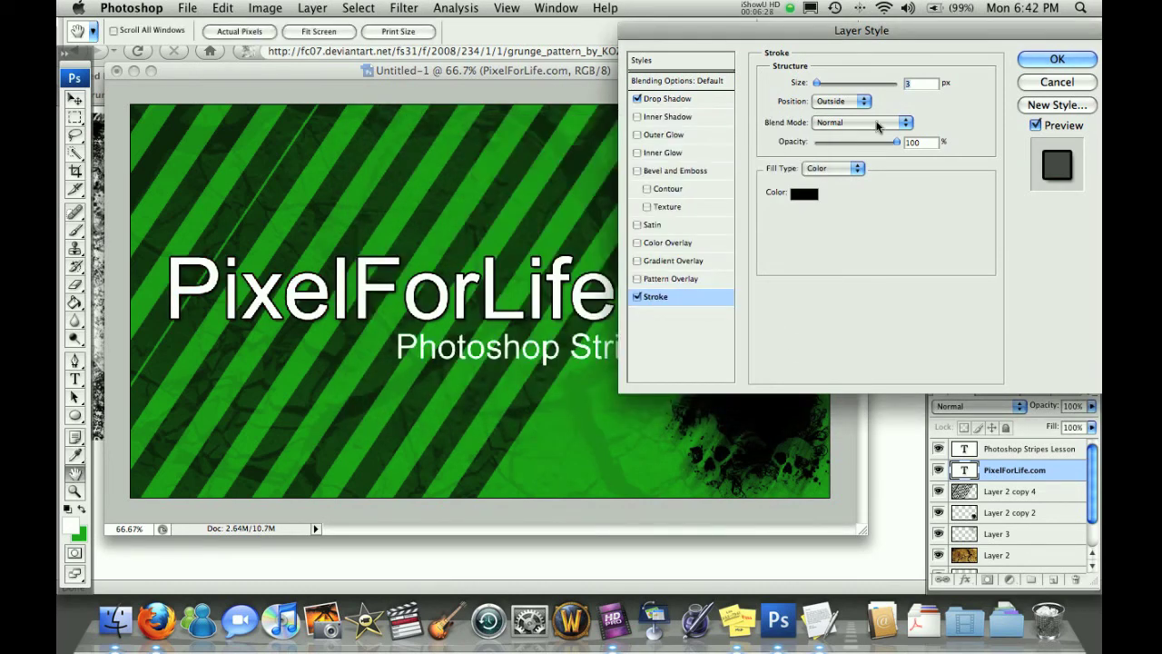
{"action": "left_click", "coordinate": [1024, 61]}
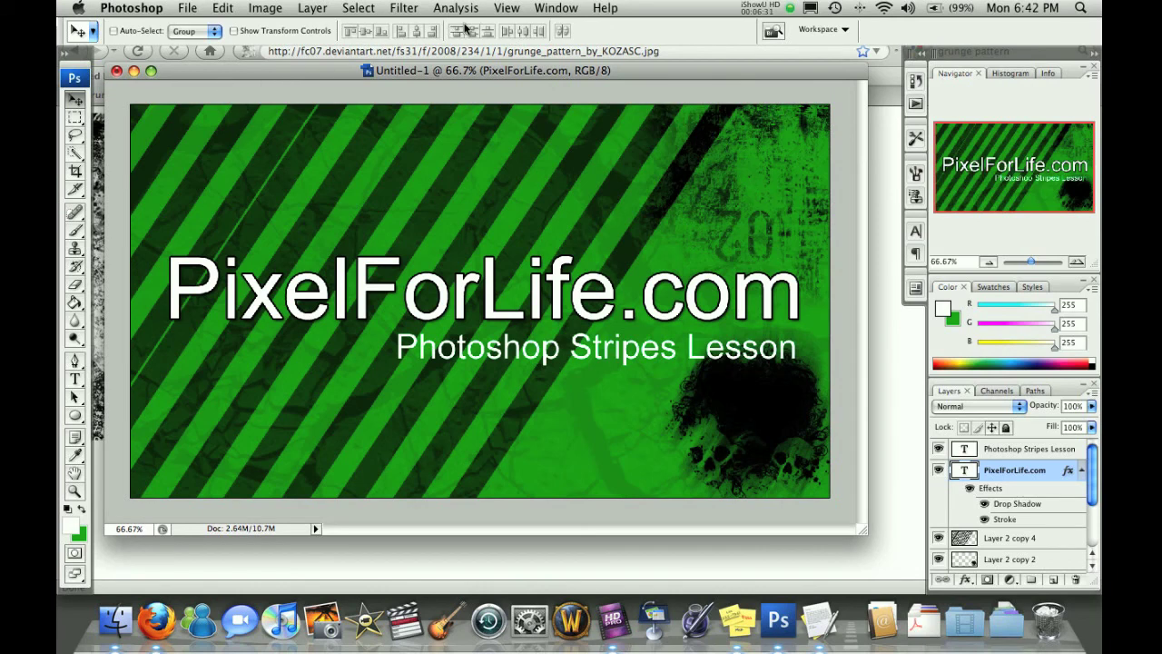